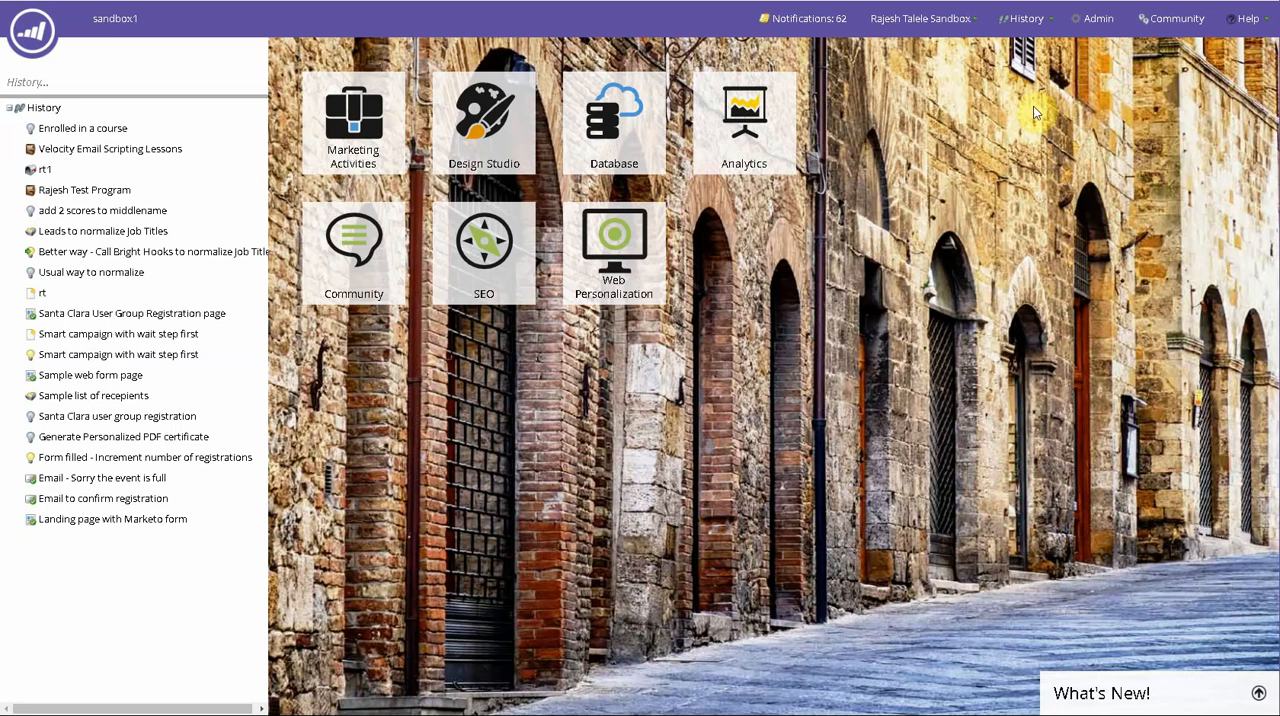
- Start a new Marketo custom object in the admin area with the display name Product Owned
click(1092, 22)
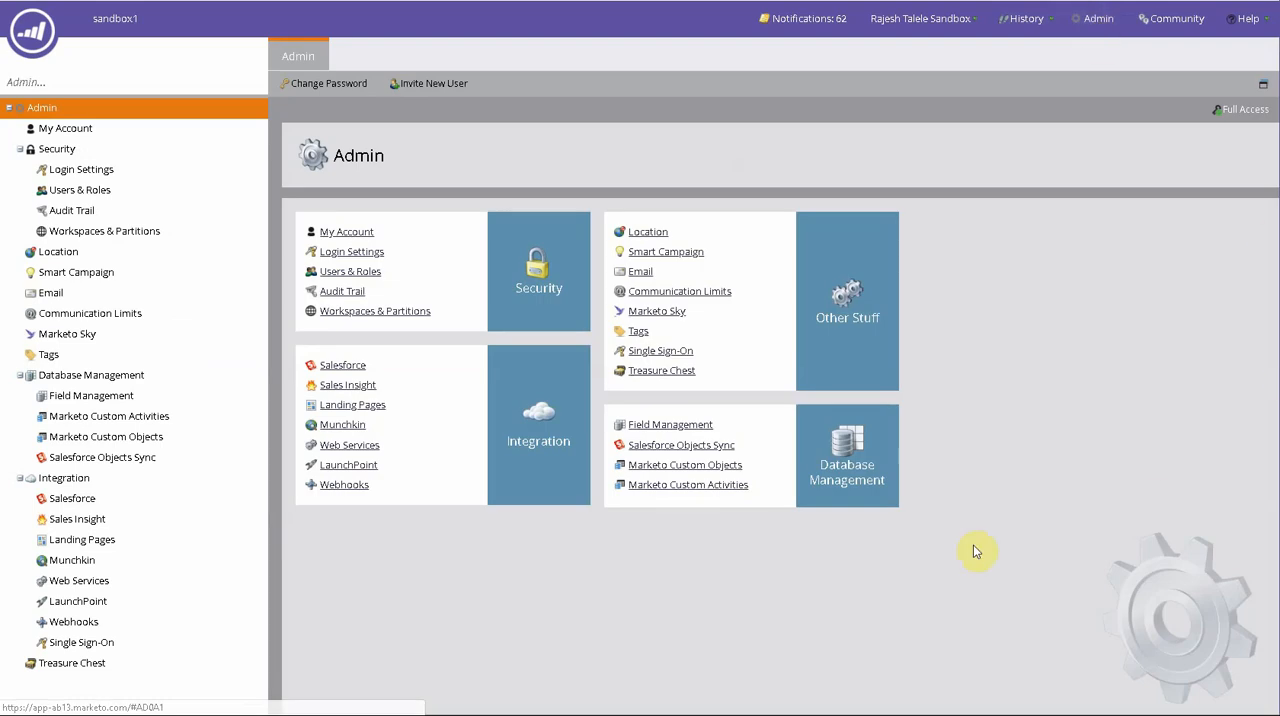
click(168, 445)
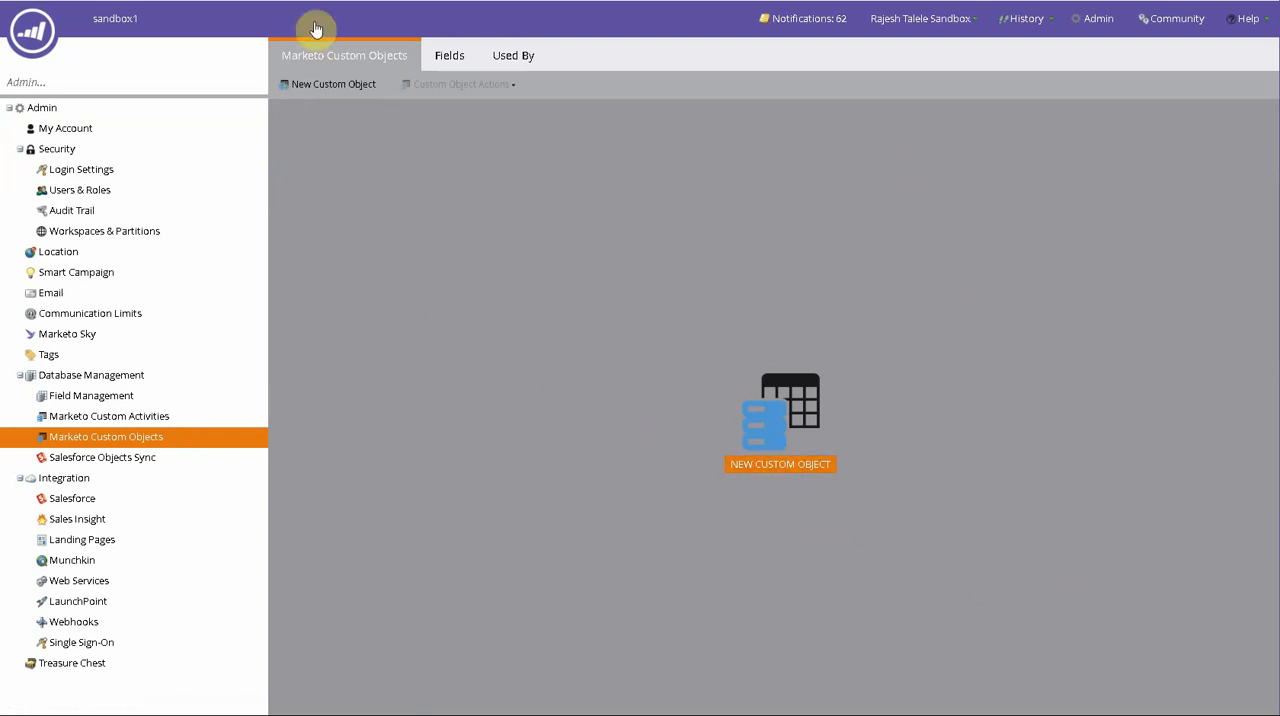
click(760, 466)
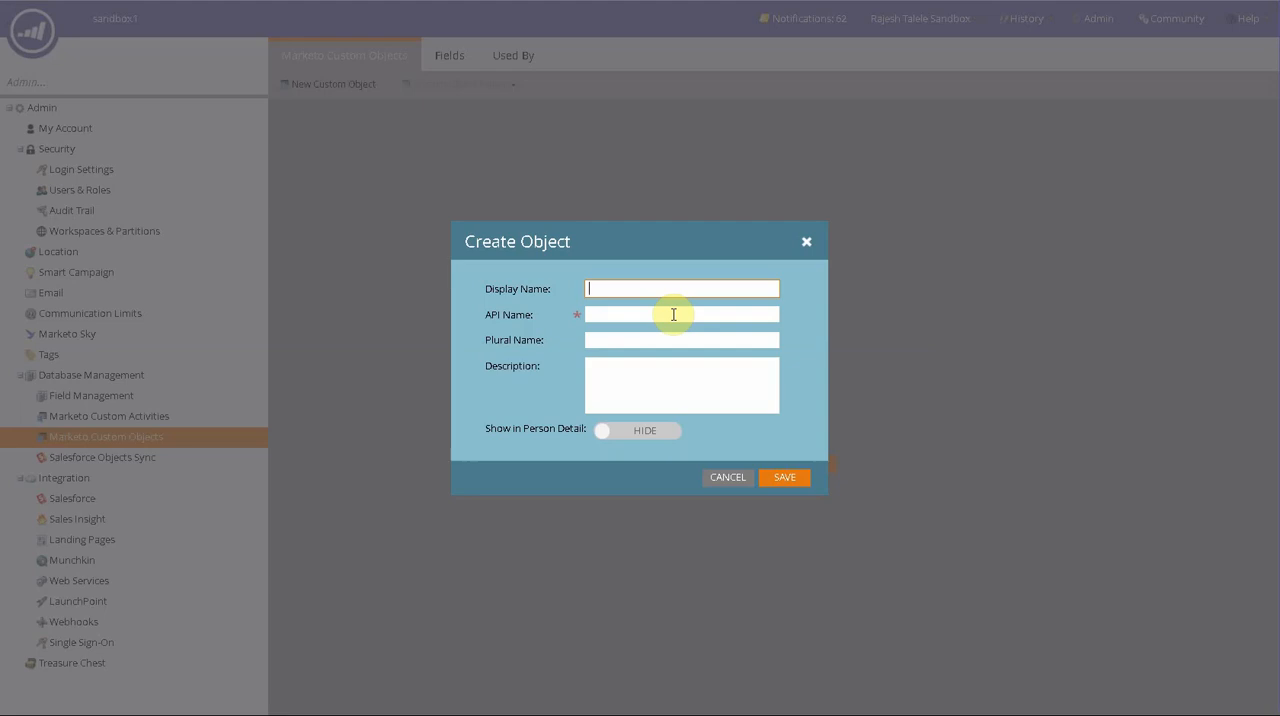
text(Product Owned)
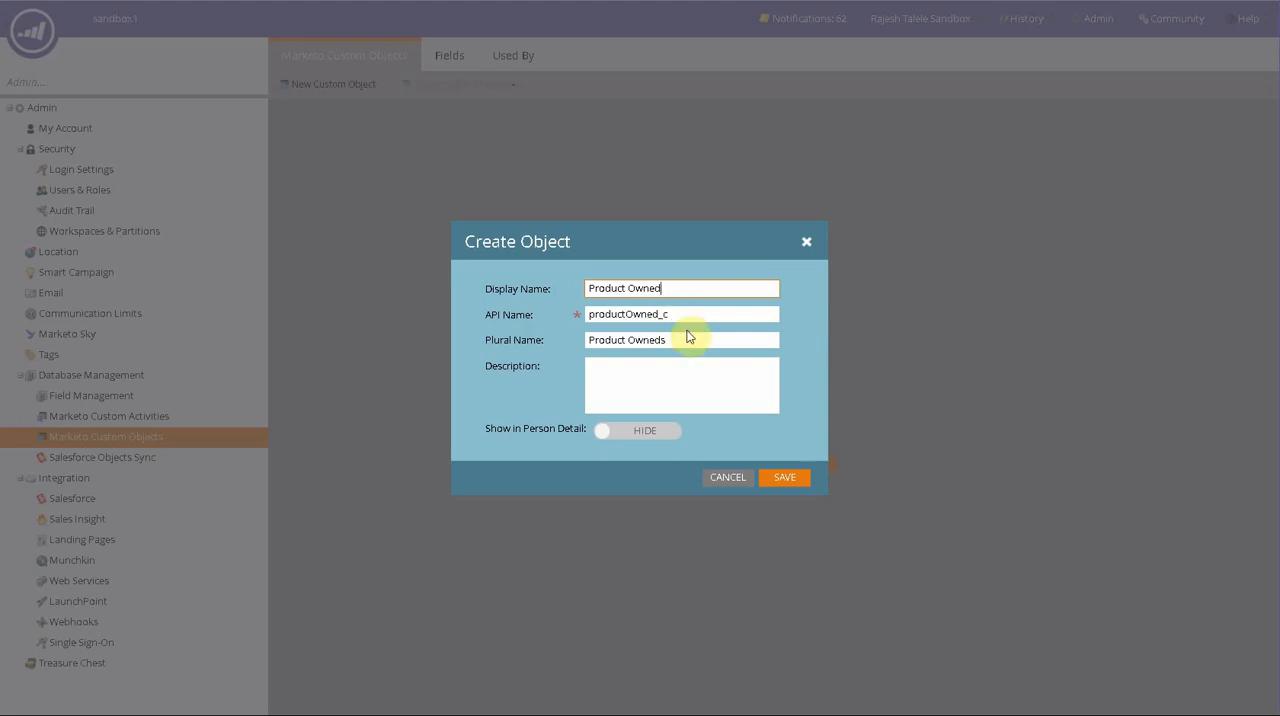
click(684, 364)
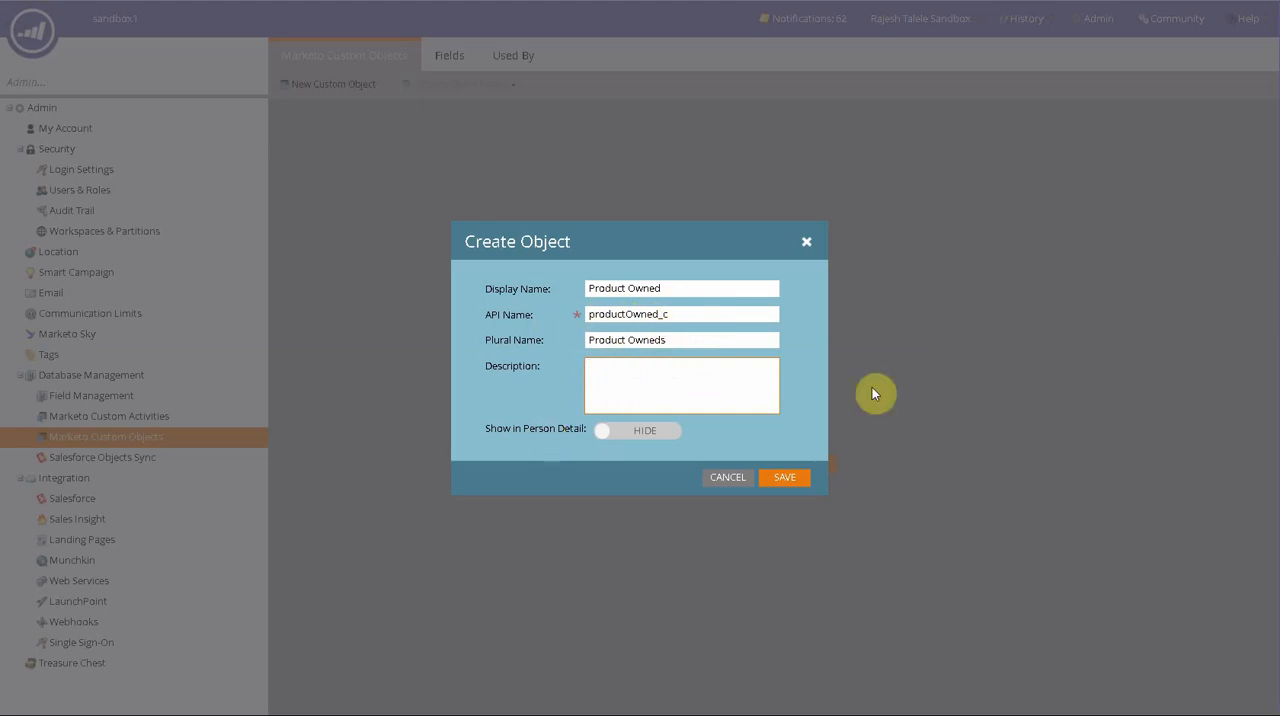
- Change the new object's display name to Products owned
click(667, 289)
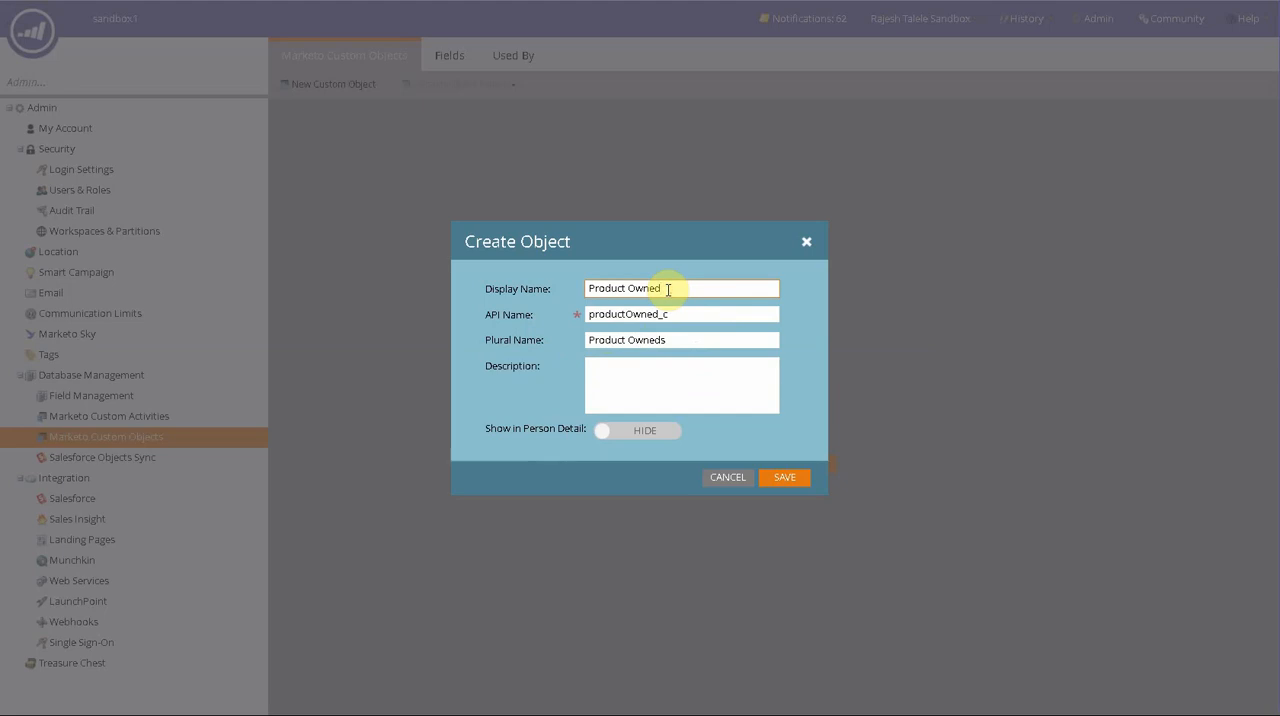
key(BackSpace)
key(BackSpace)
key(BackSpace)
key(BackSpace)
key(BackSpace)
key(BackSpace)
click(613, 372)
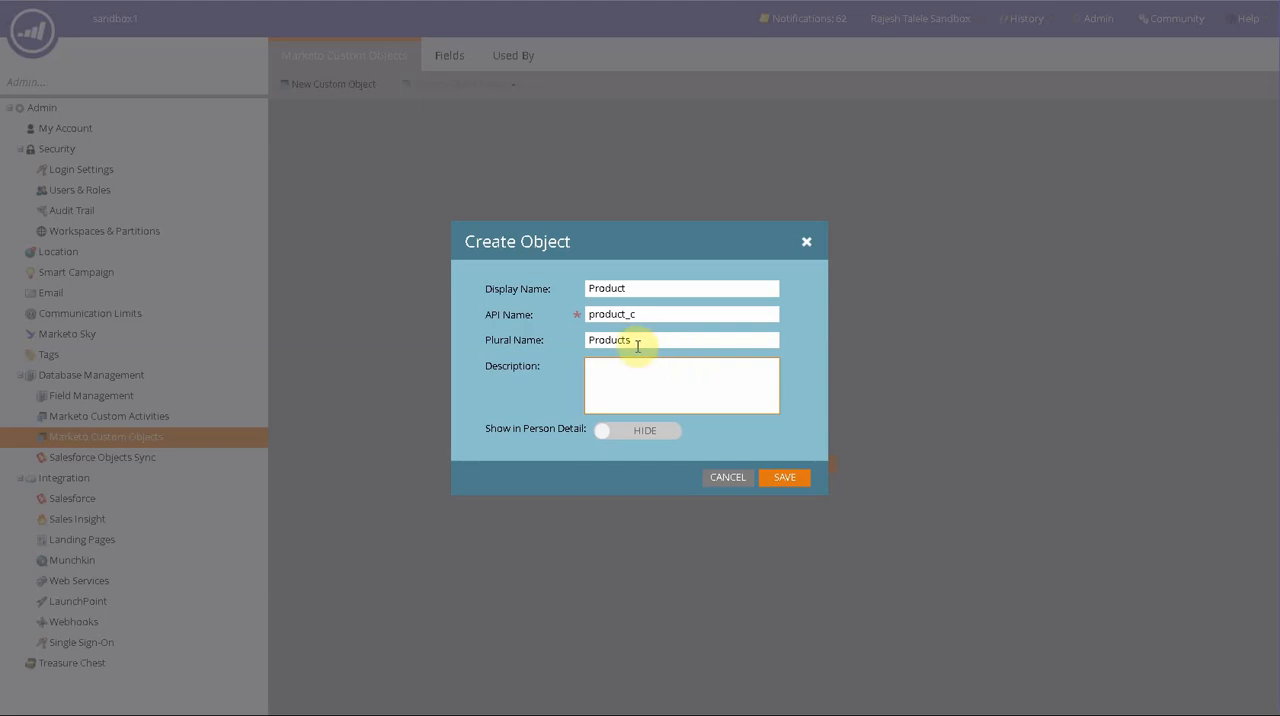
click(649, 289)
text(s )
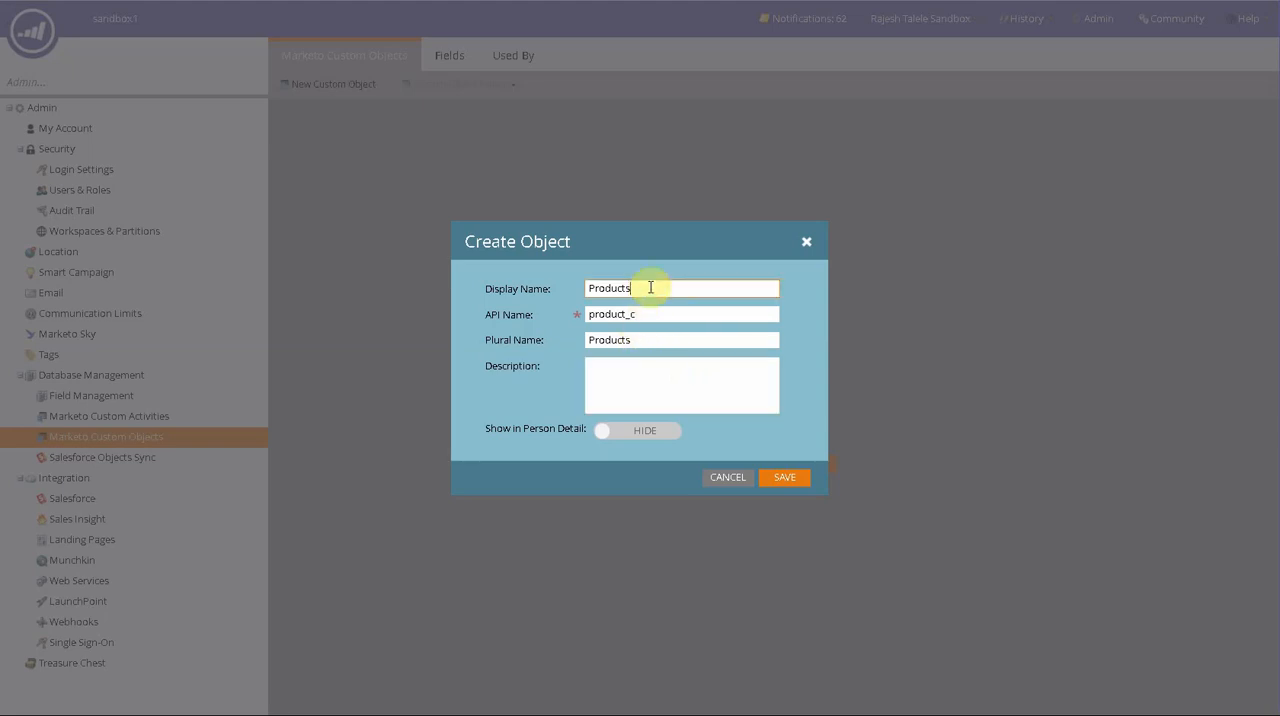
text(owned)
- Set the plural name to Products owned, then save the object with Show in Person Detail enabled
click(670, 340)
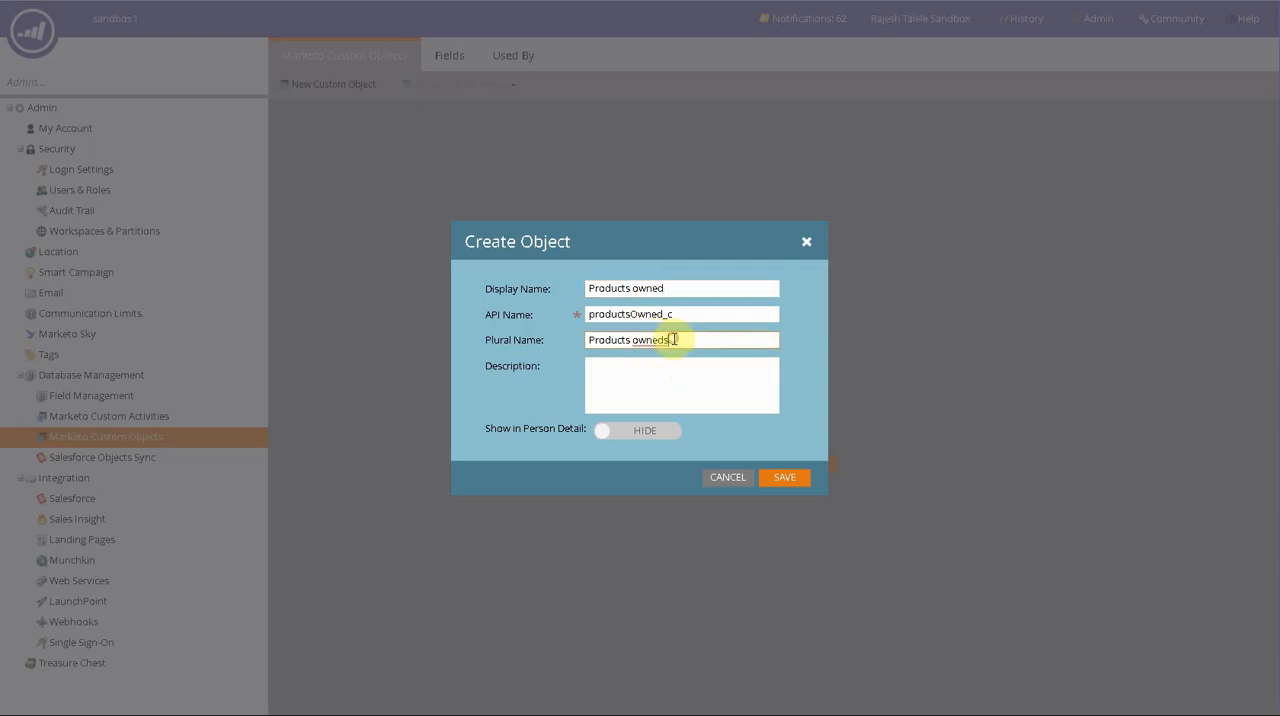
key(BackSpace)
click(694, 374)
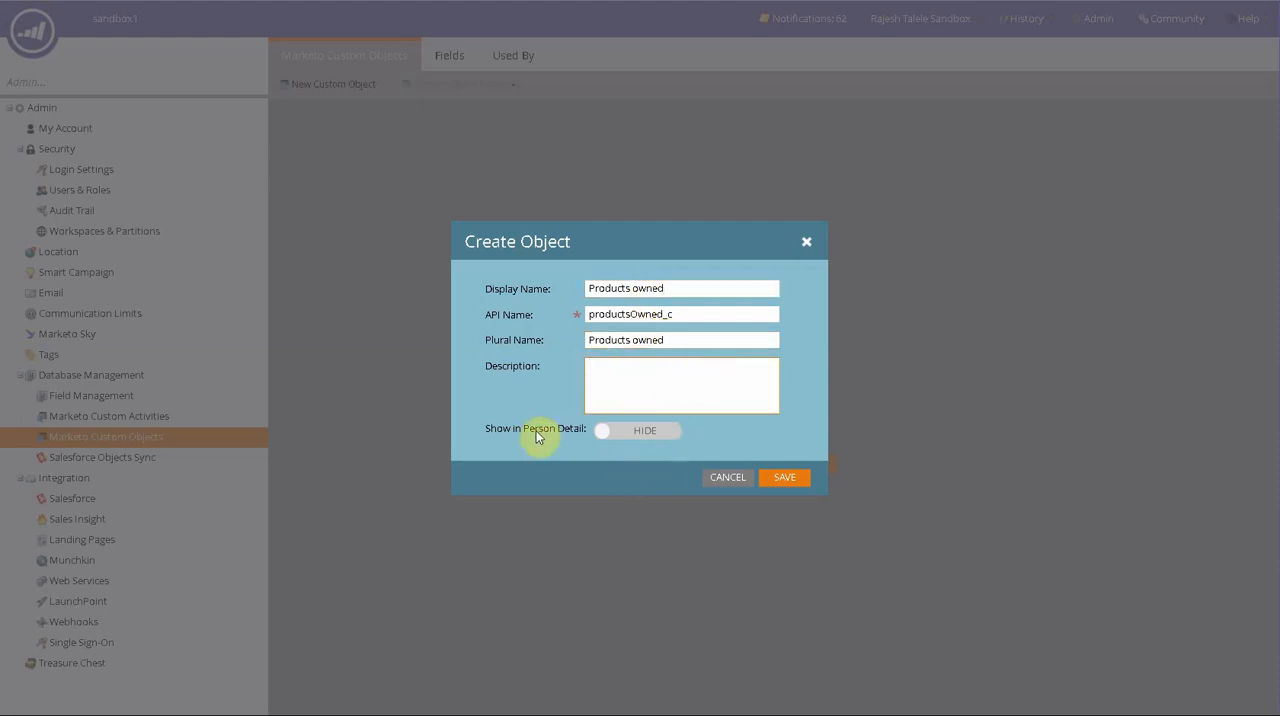
click(662, 431)
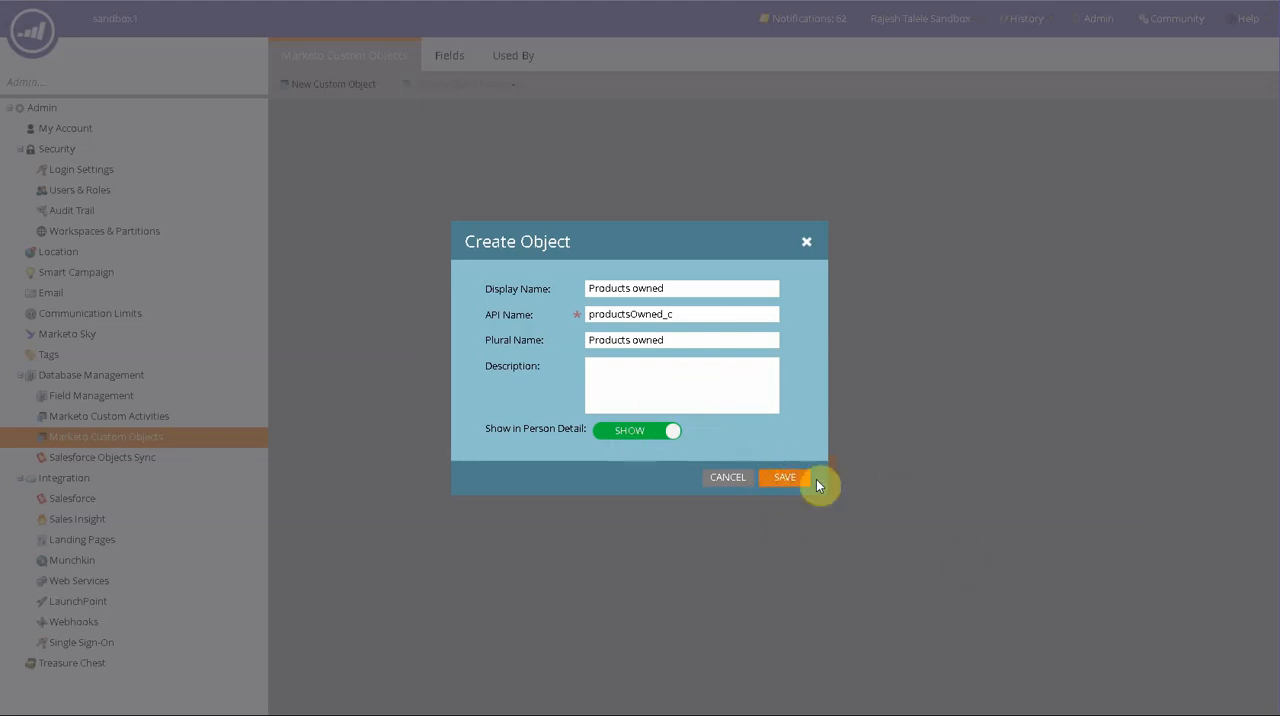
click(785, 478)
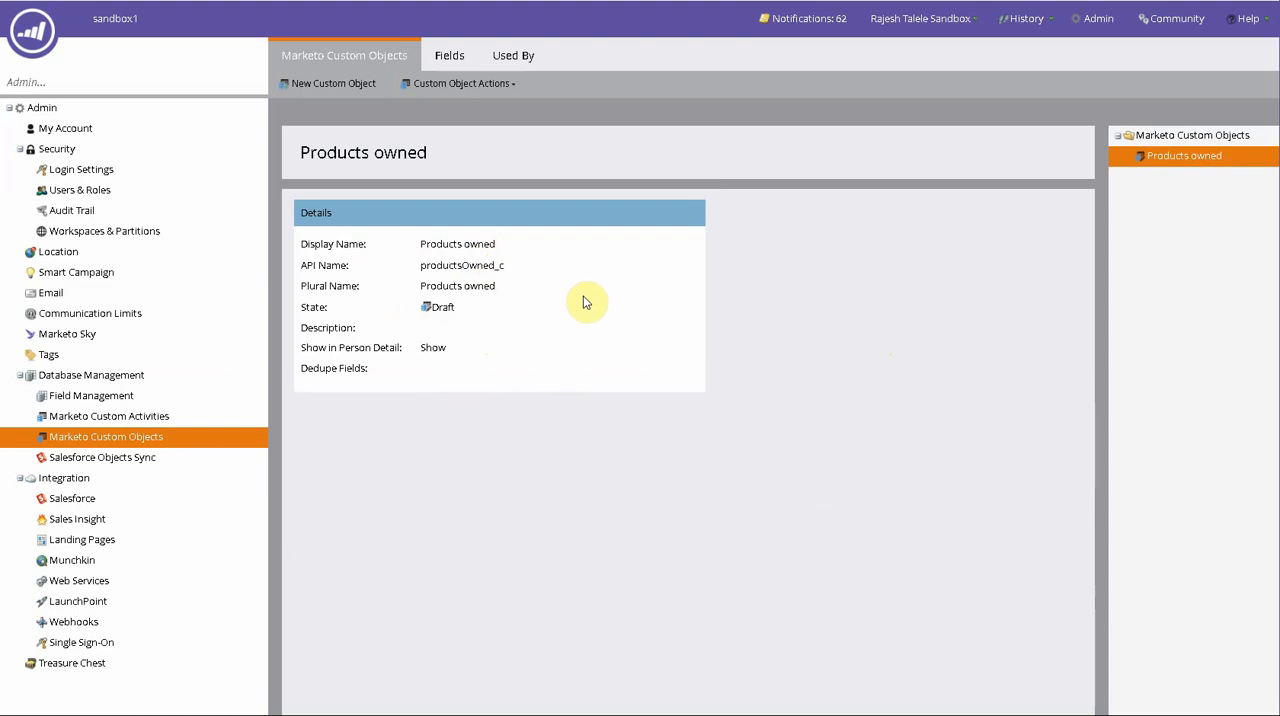
- Open the field list of the Products owned custom object
click(443, 94)
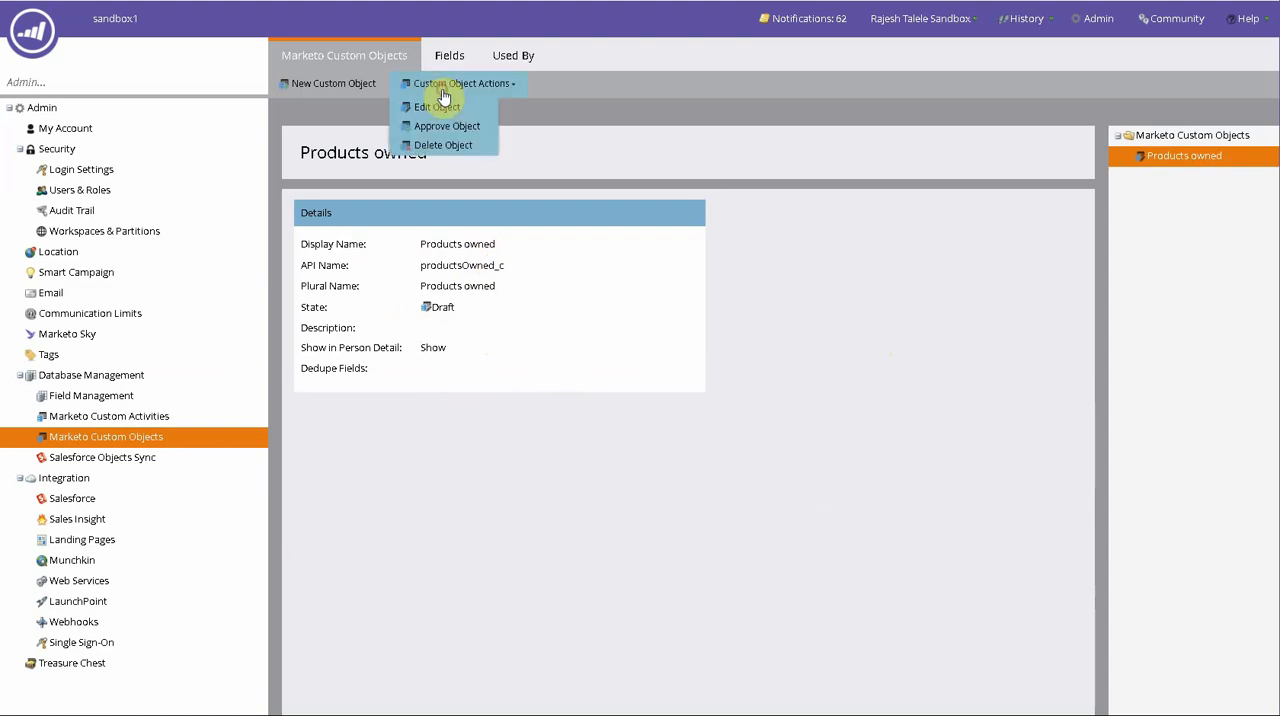
click(455, 60)
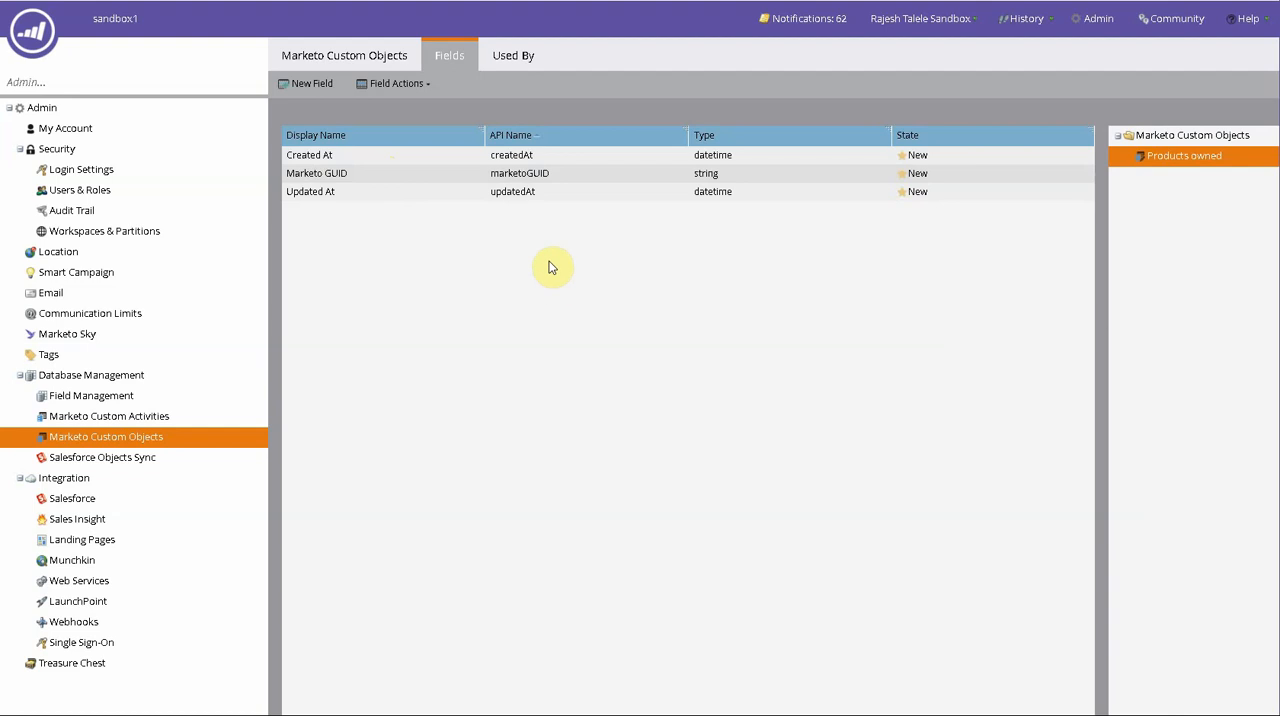
click(378, 89)
click(491, 286)
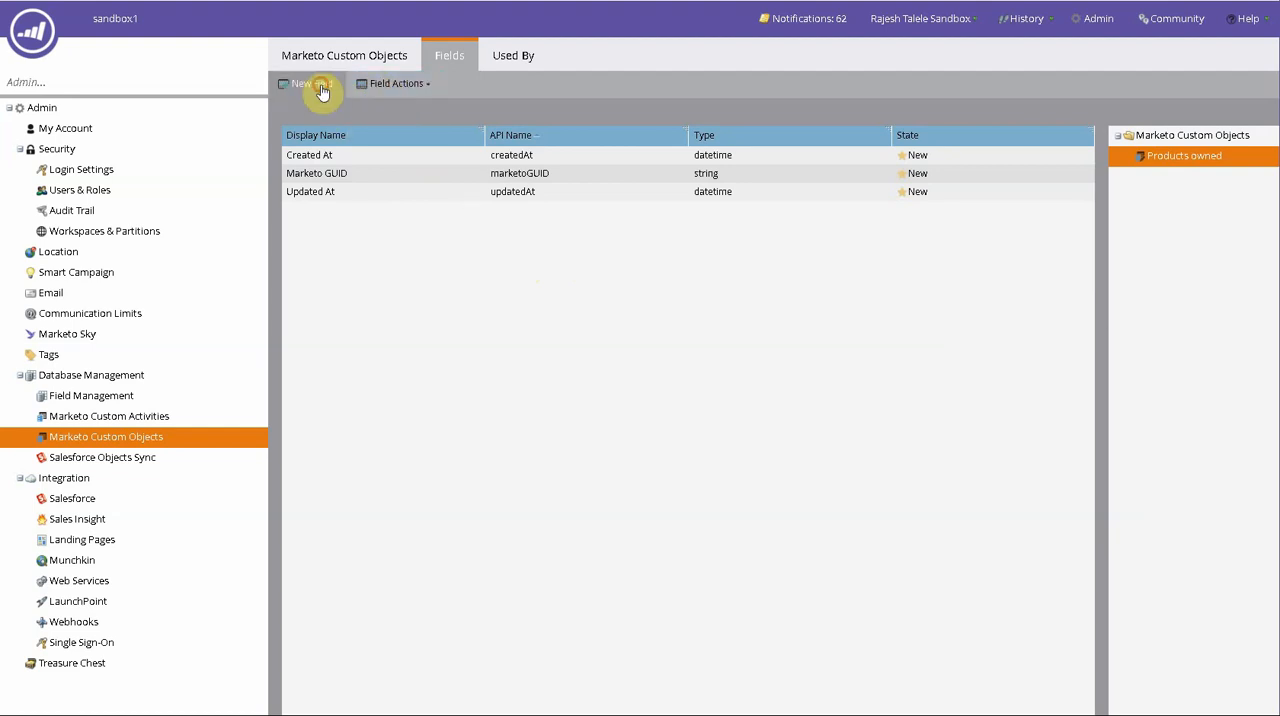
- Add a field named Product Name with the string data type to the Products owned object
click(310, 84)
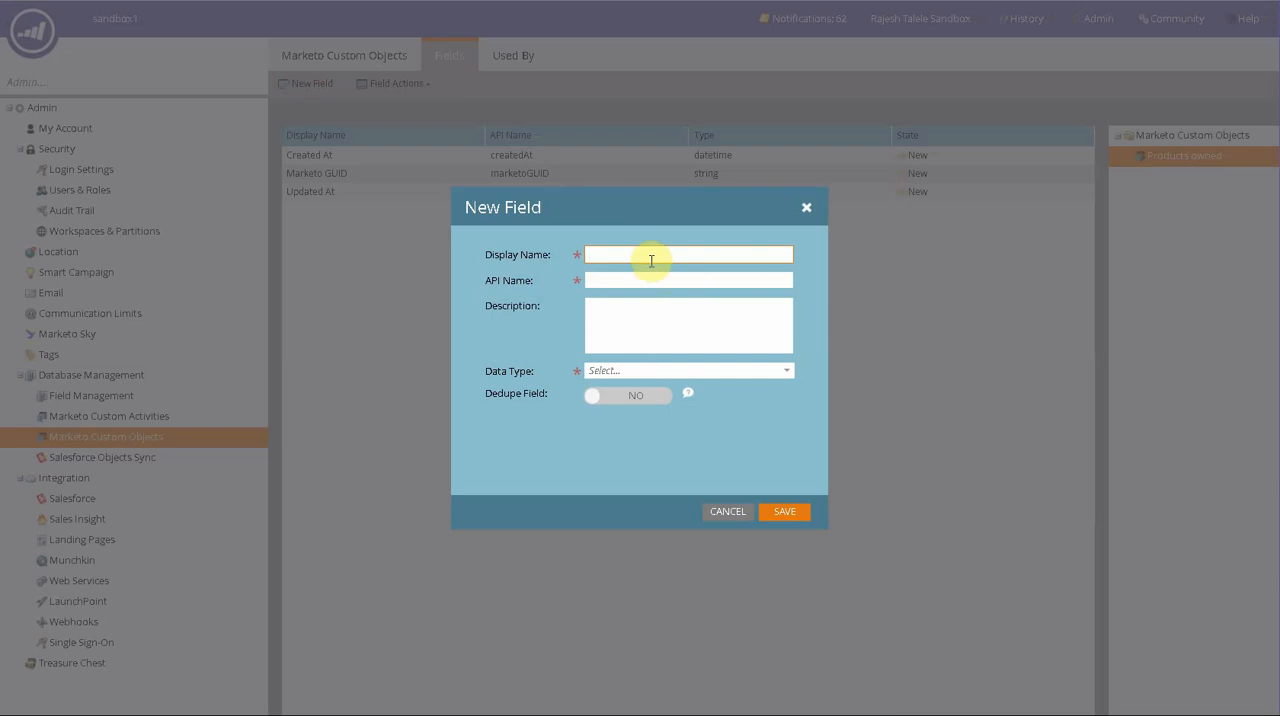
text(Pro)
text(duct Name)
click(737, 326)
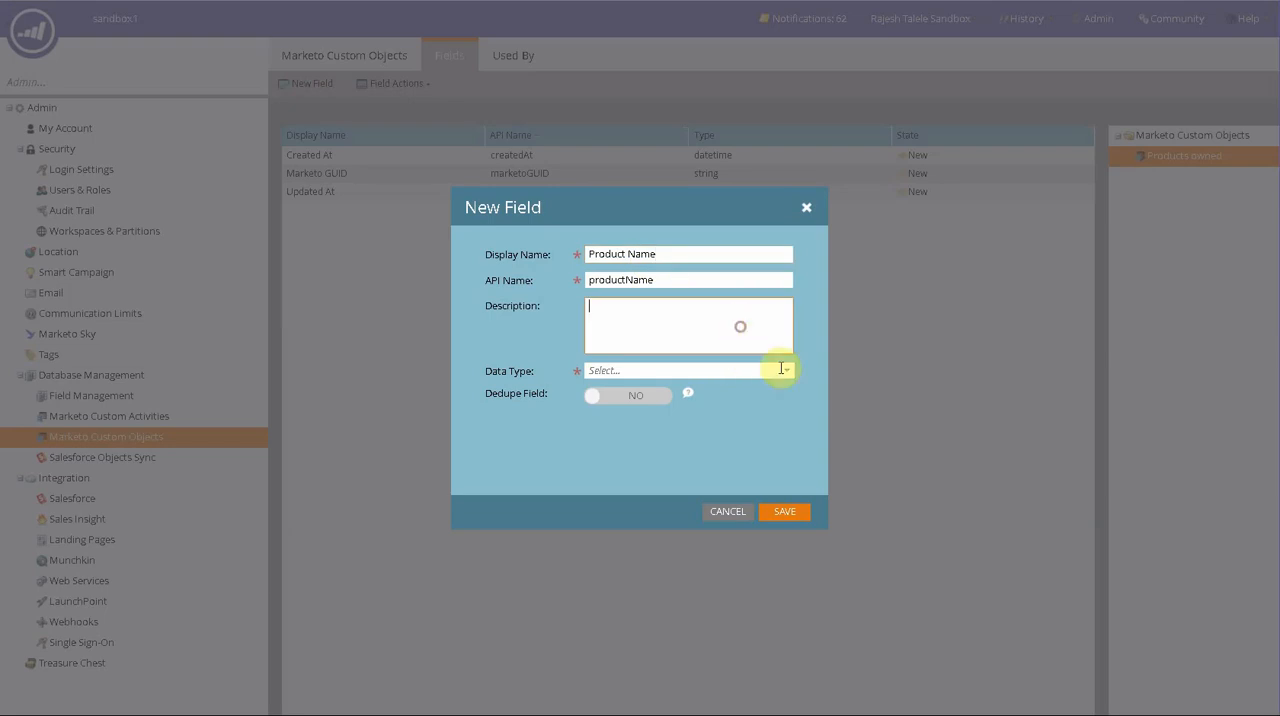
click(785, 371)
click(671, 390)
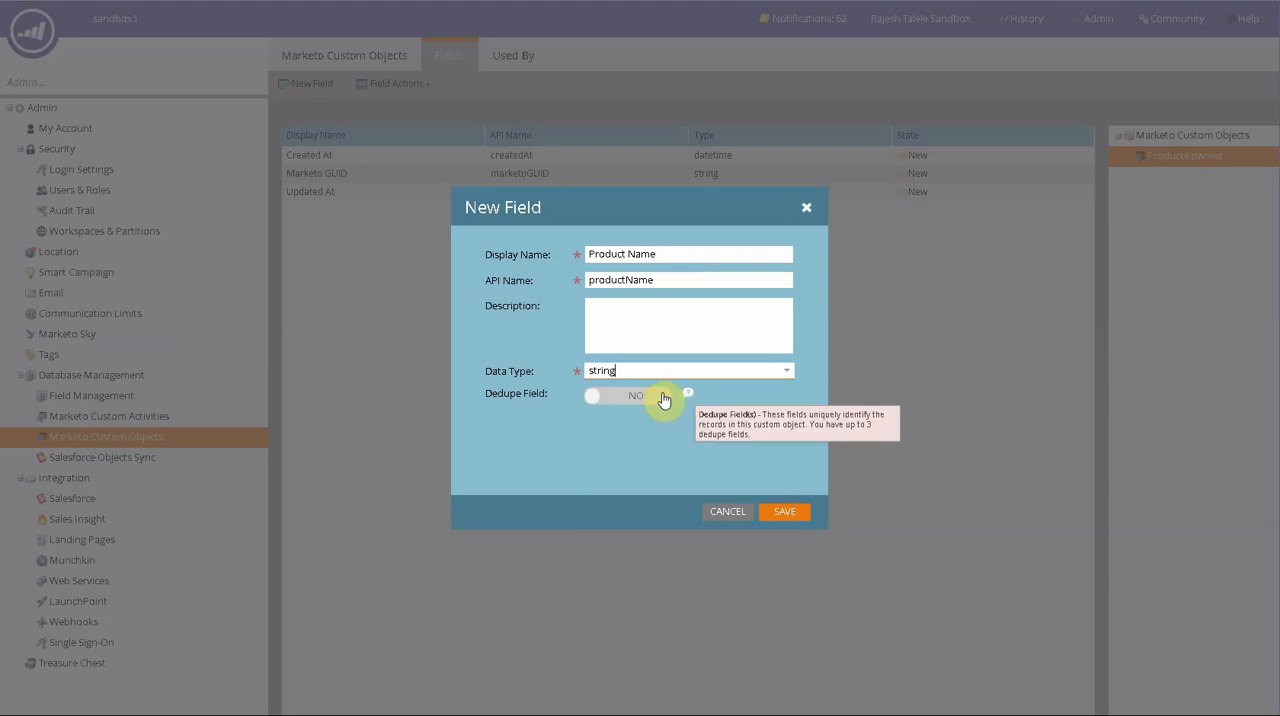
mouse_move(697, 393)
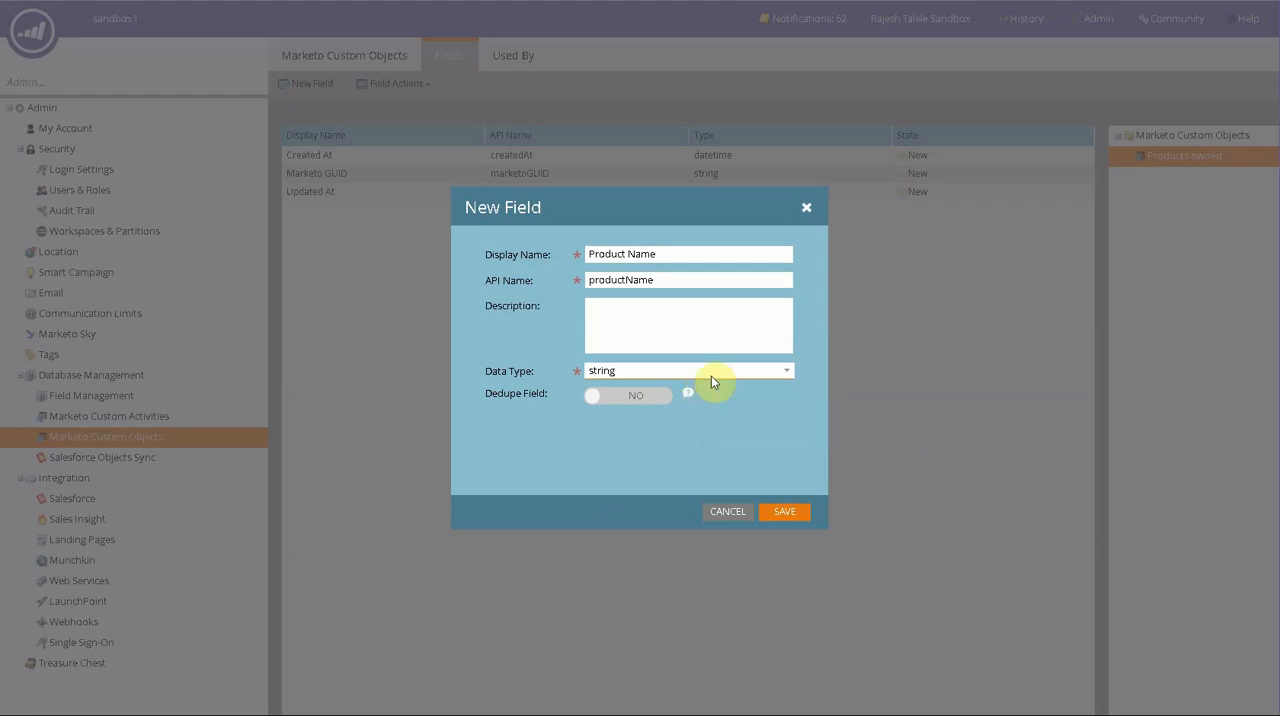
click(785, 512)
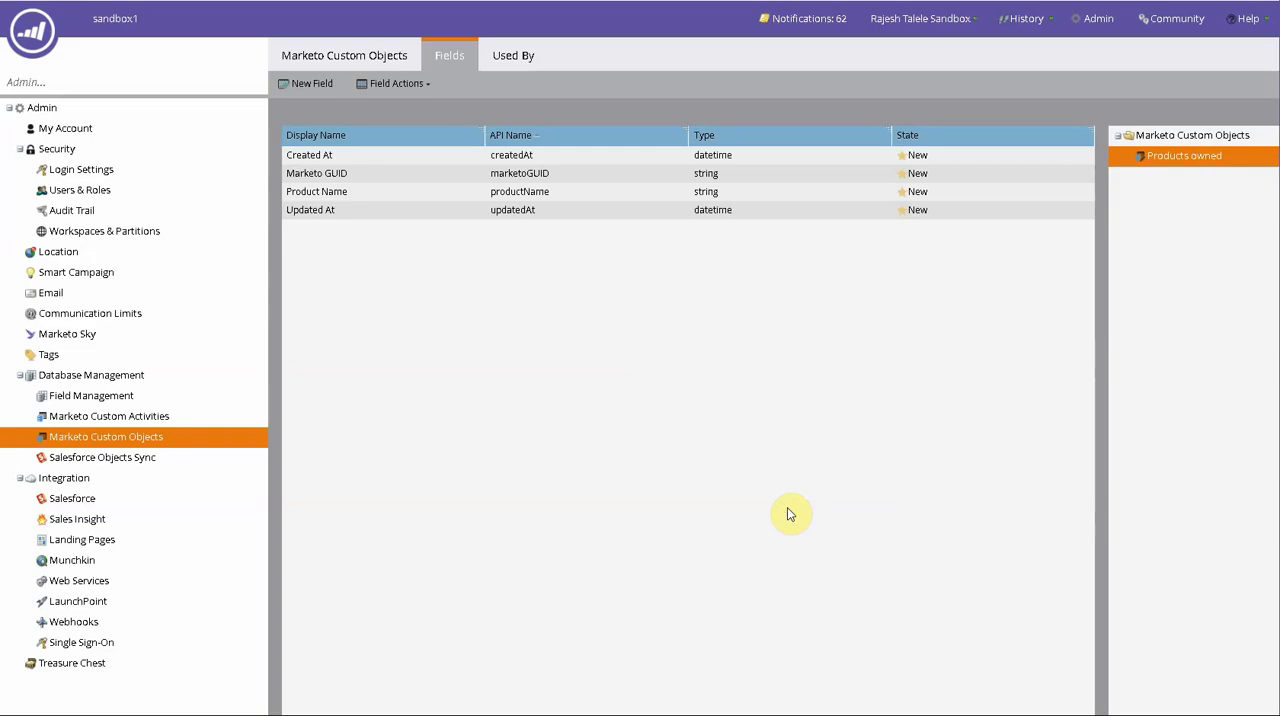
- Add a field named Version with the integer data type to the custom object
click(333, 87)
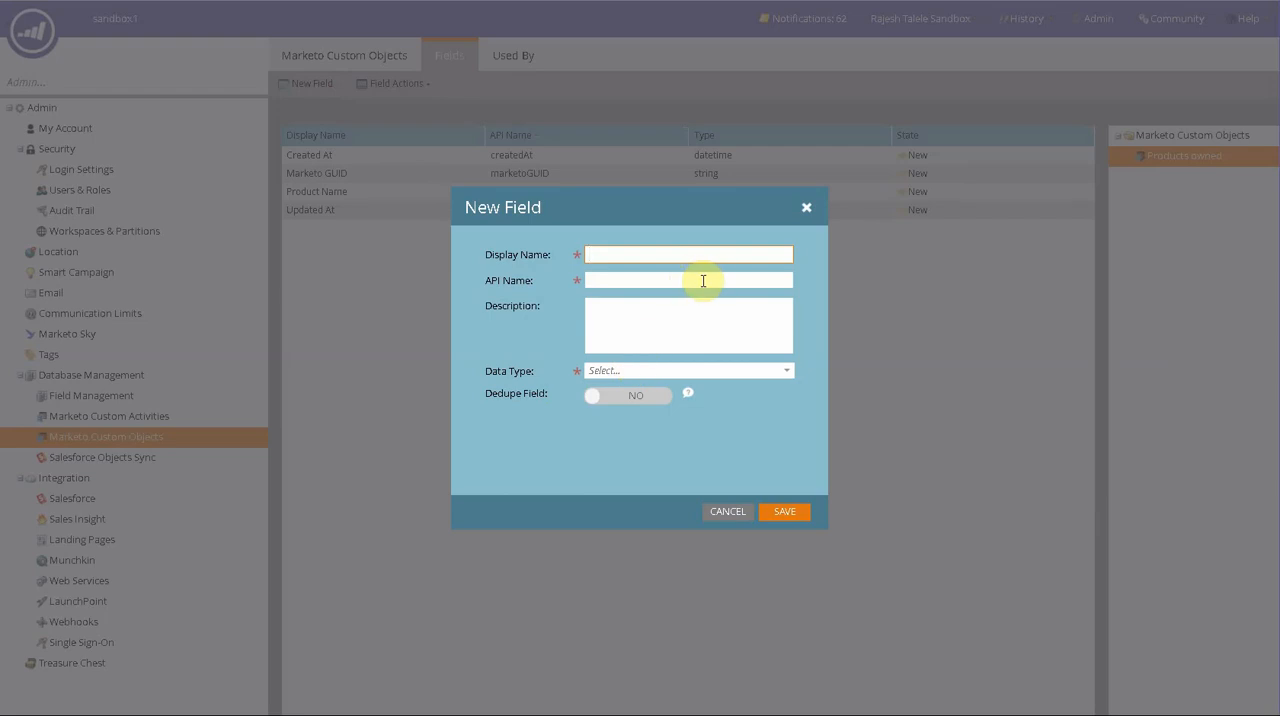
text(Version)
click(788, 371)
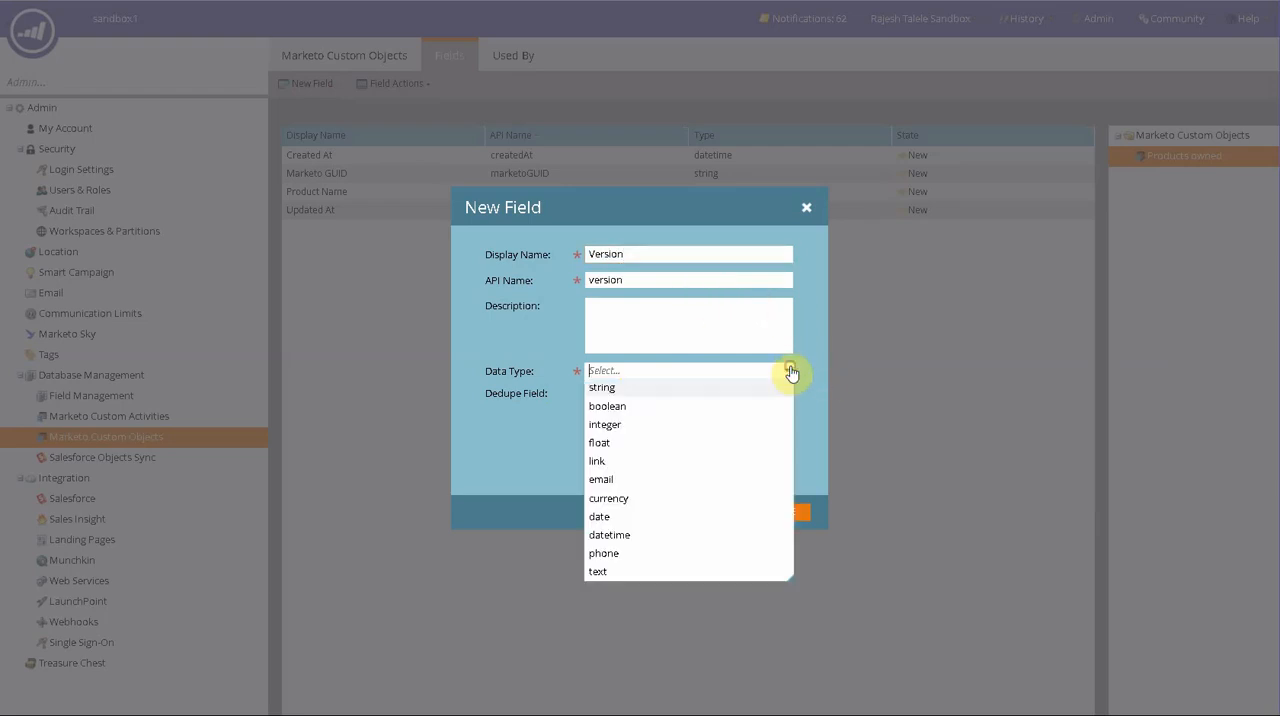
click(621, 427)
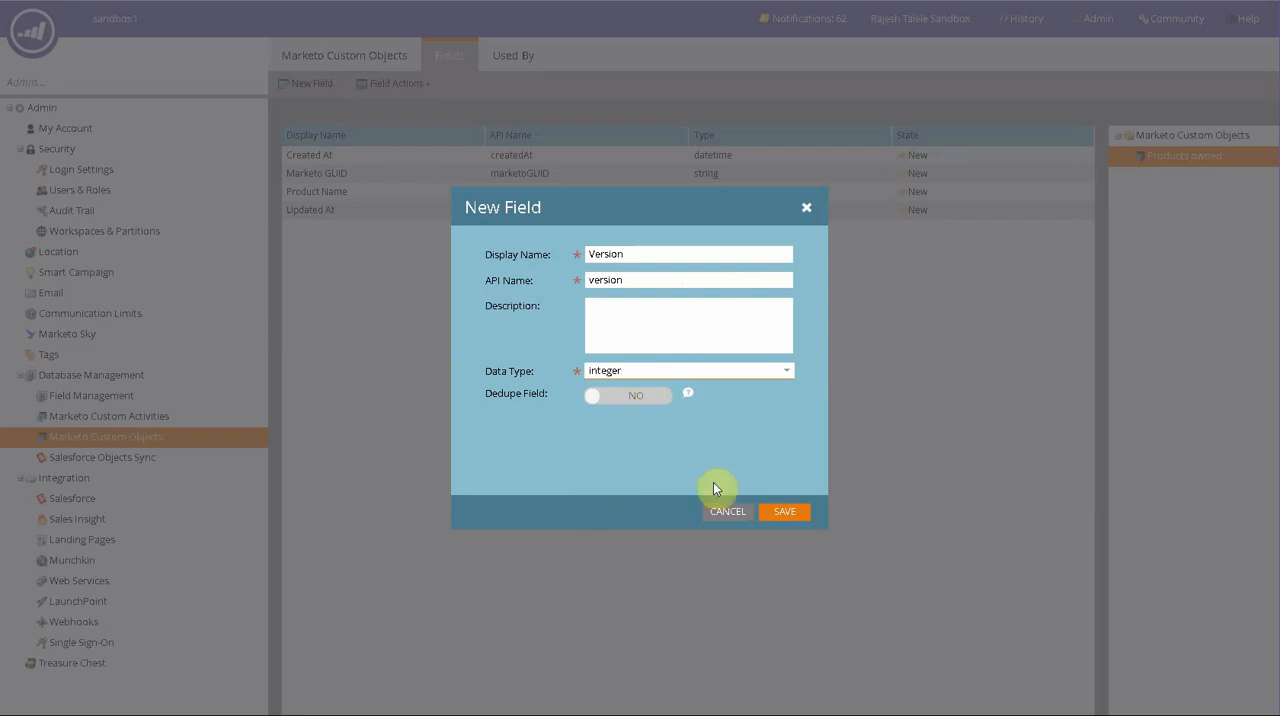
click(801, 520)
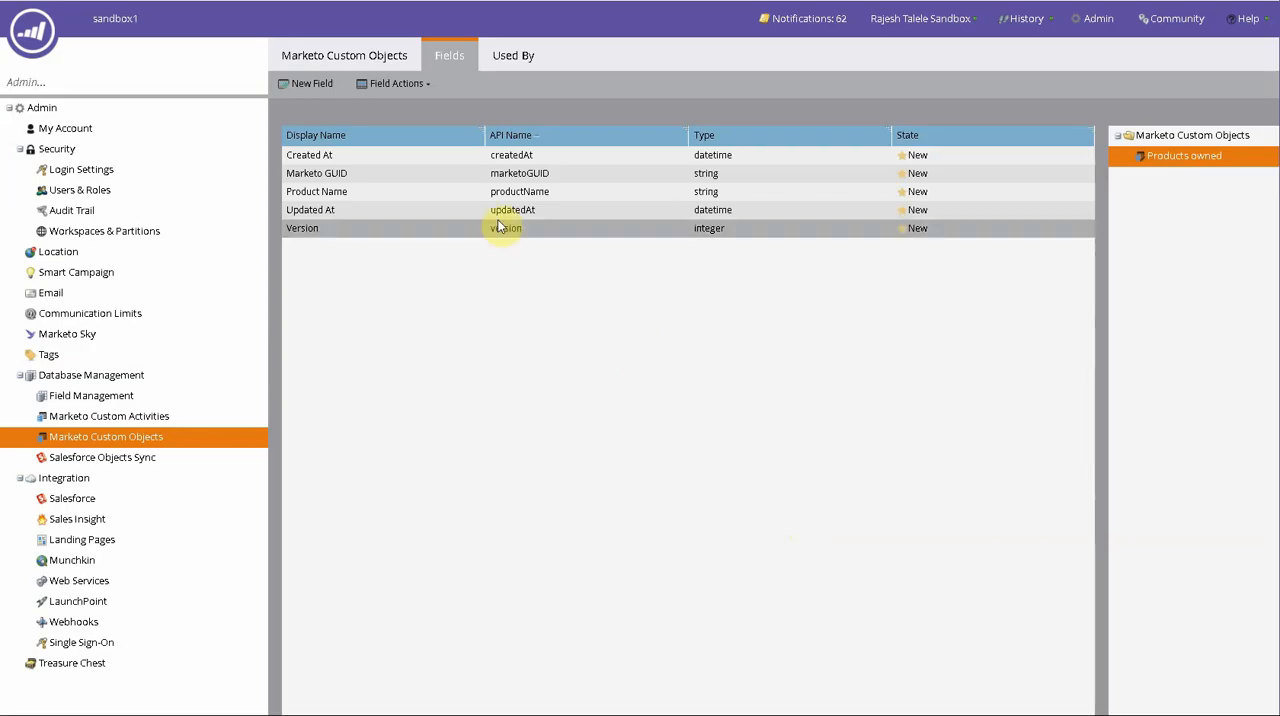
- Add a field named Platform with the string data type to the custom object
click(318, 85)
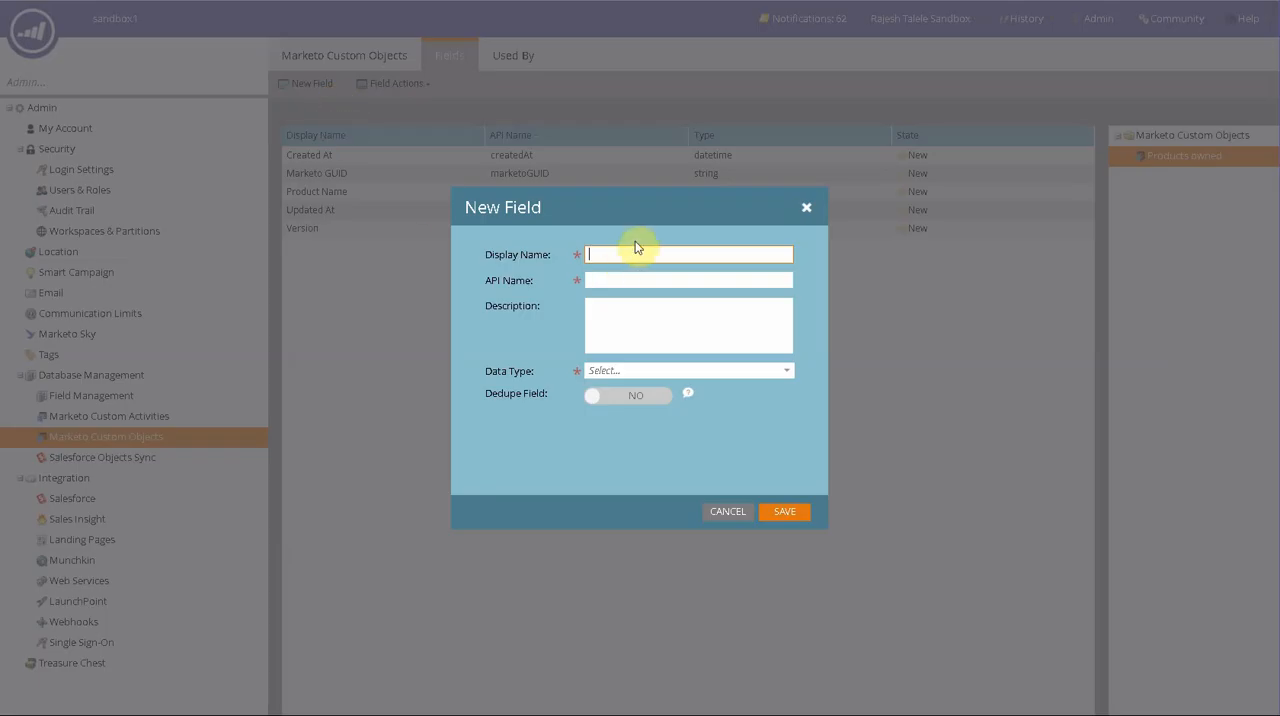
text(Platform)
click(790, 377)
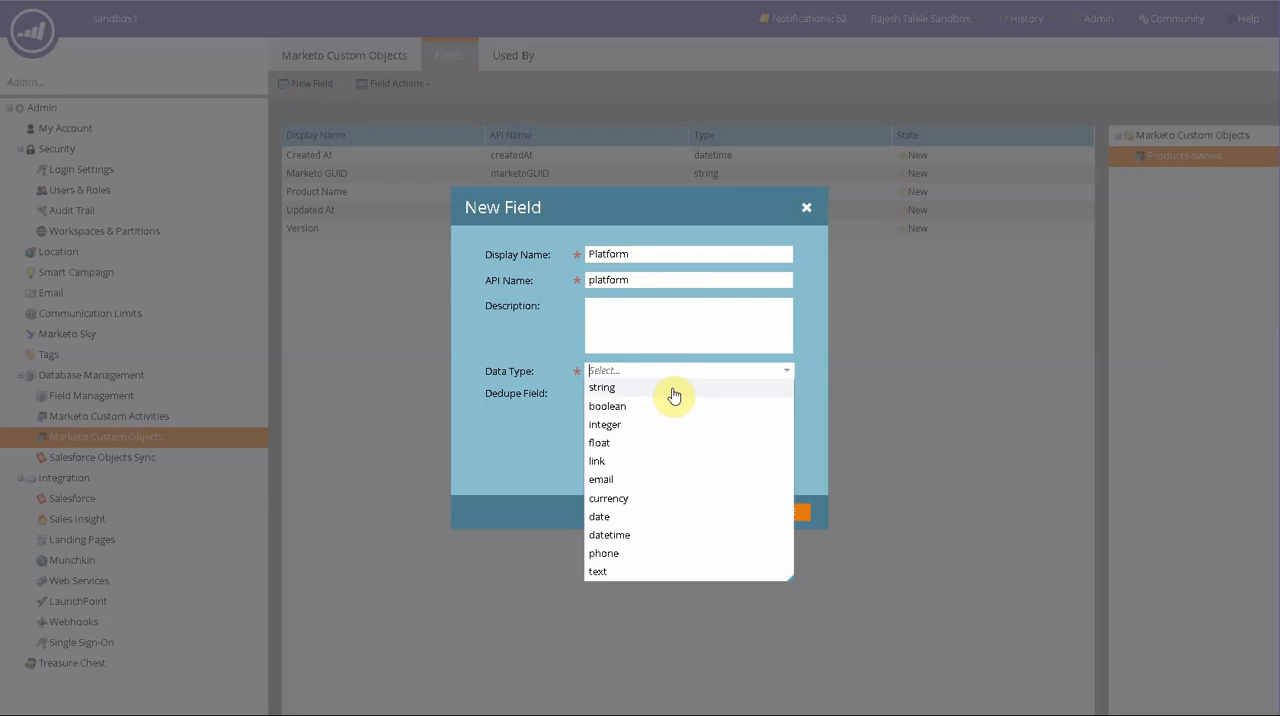
click(672, 388)
click(772, 515)
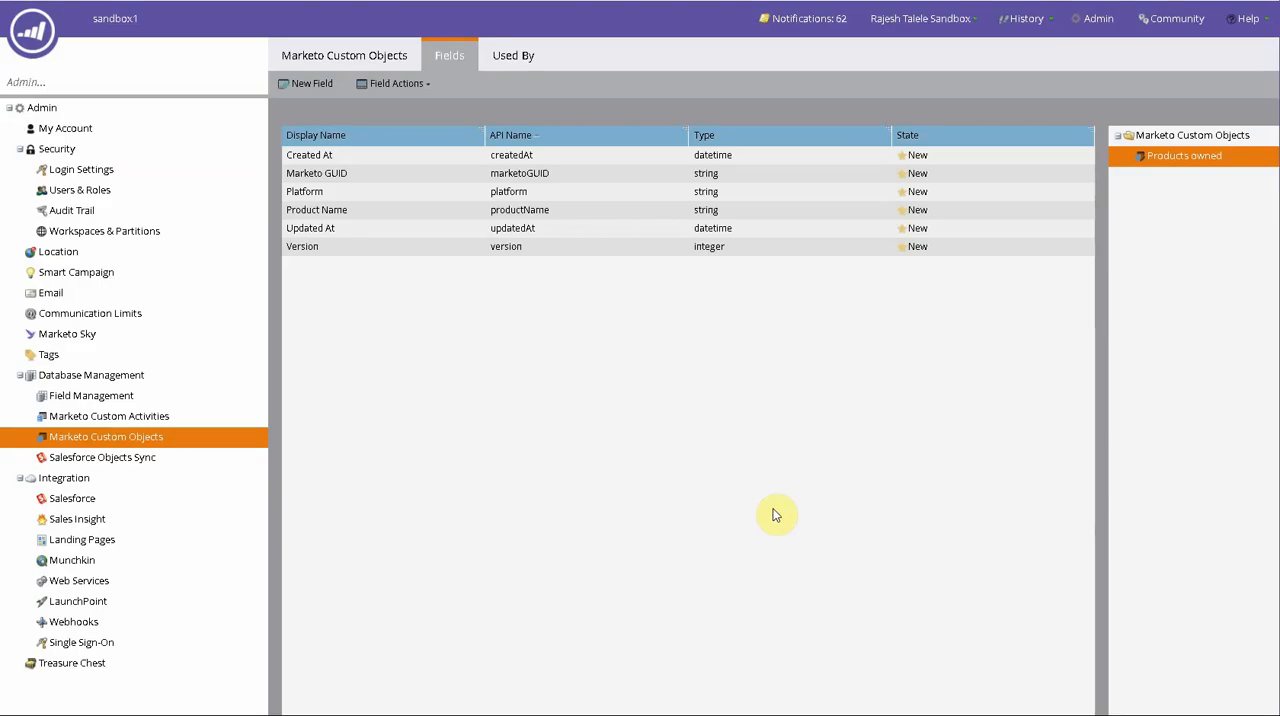
- Add a field named Operating System with the string data type to the custom object
click(303, 86)
text(Operating)
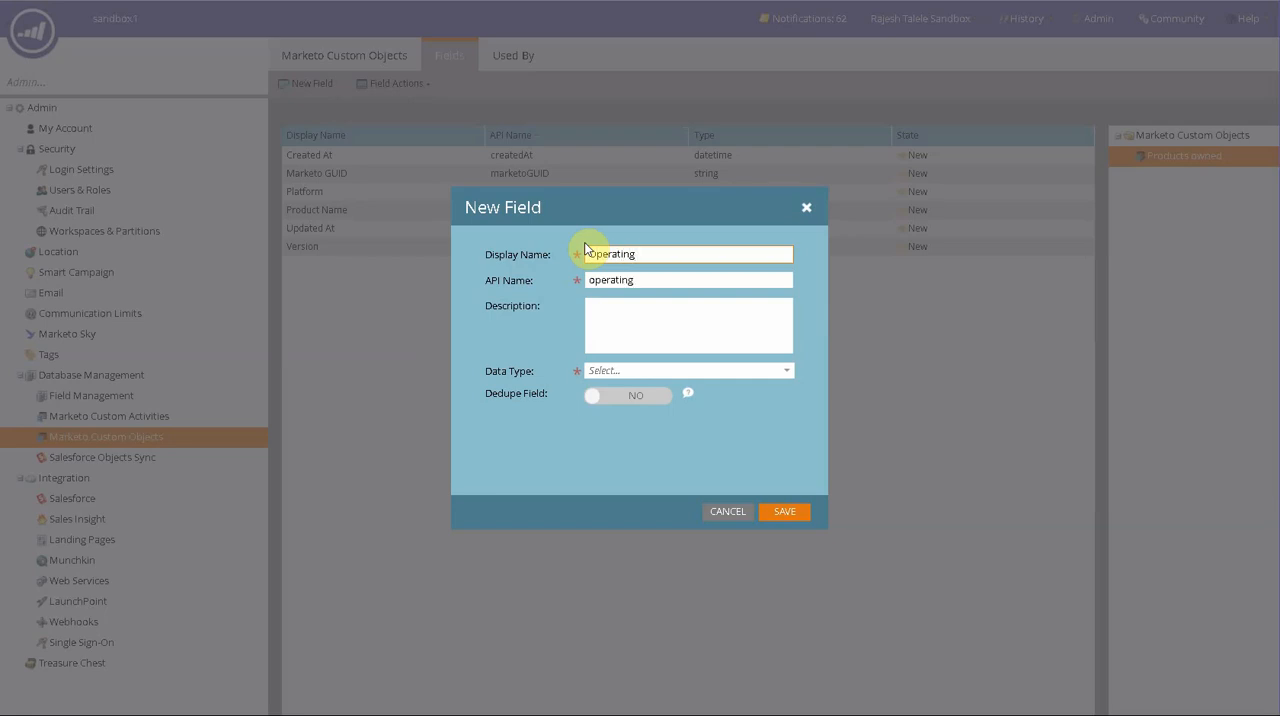
text( System)
click(786, 371)
click(637, 388)
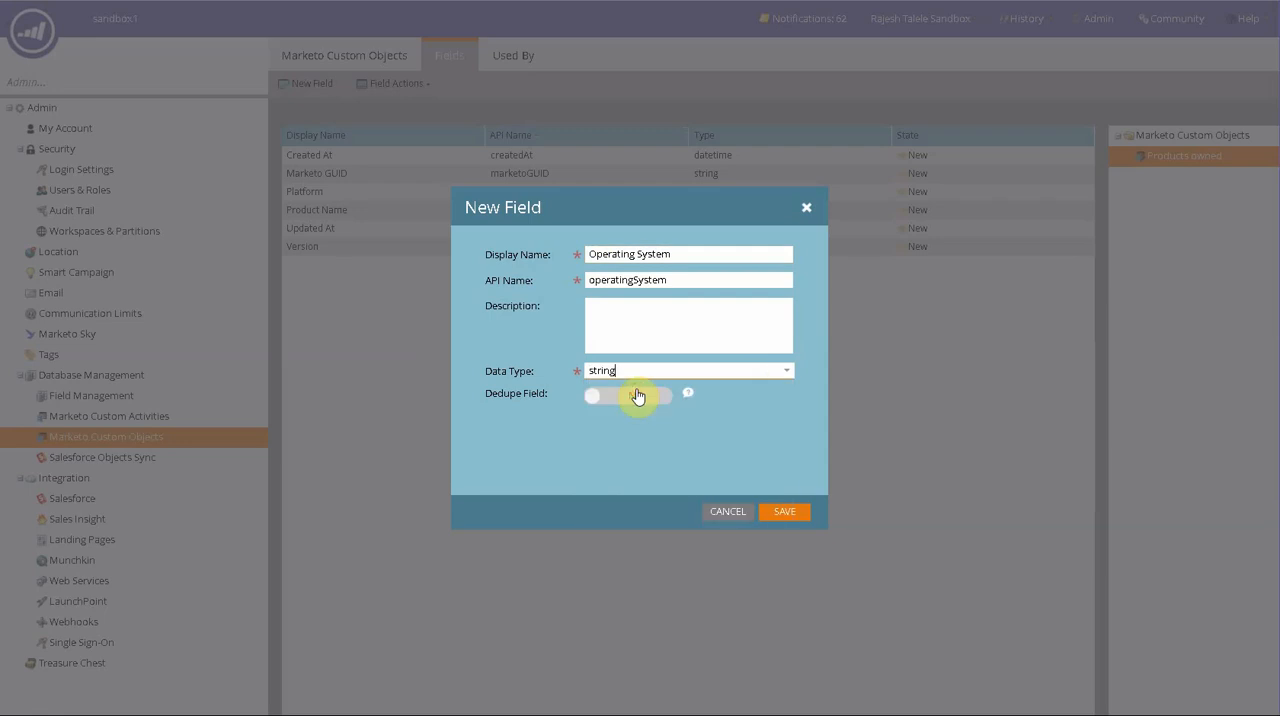
click(786, 513)
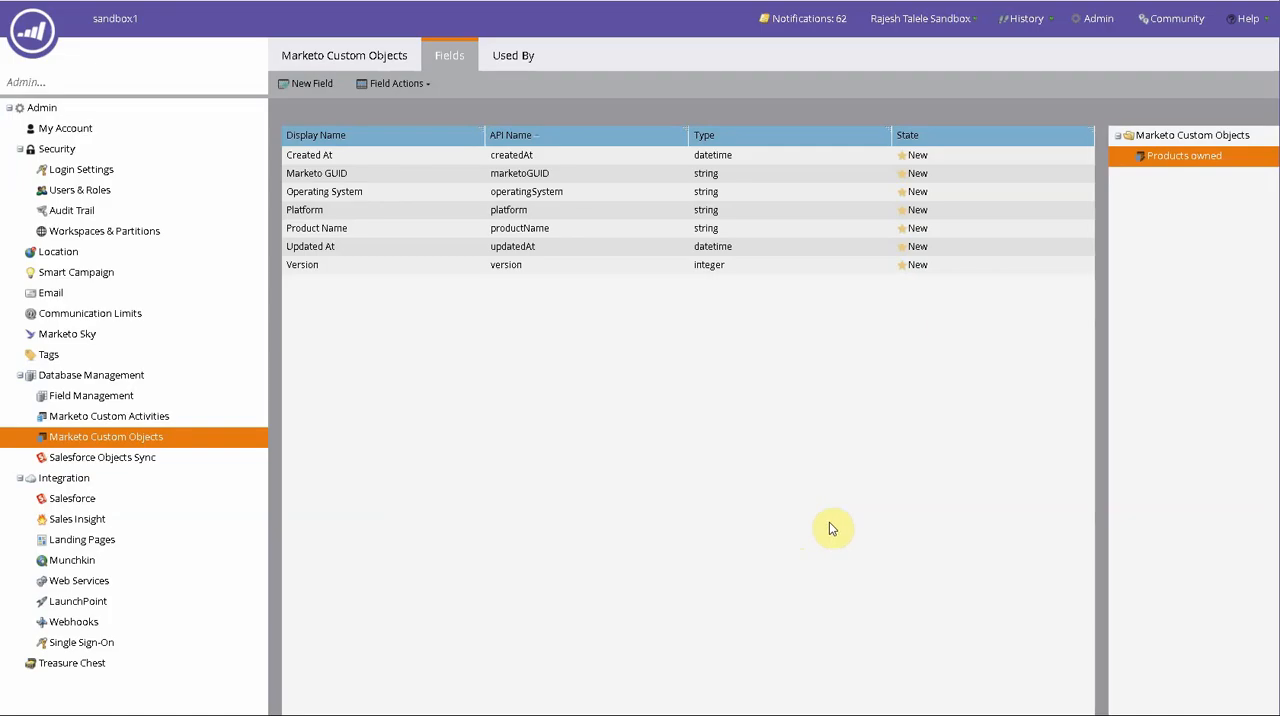
- Start another new field on the custom object with the display name MyLinkField
click(301, 85)
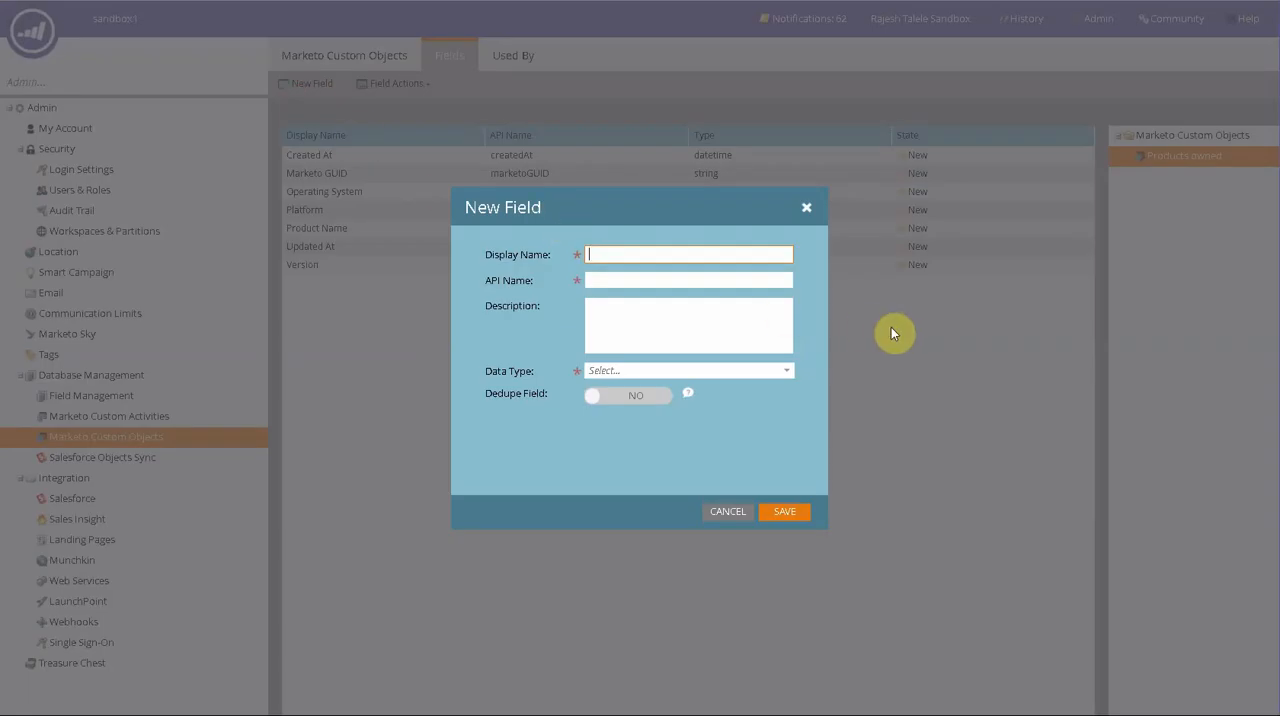
text(MyLi)
key(BackSpace)
key(BackSpace)
key(BackSpace)
text(MyLinkField)
- Set the MyLinkField data type to link and its link object to Person
click(787, 374)
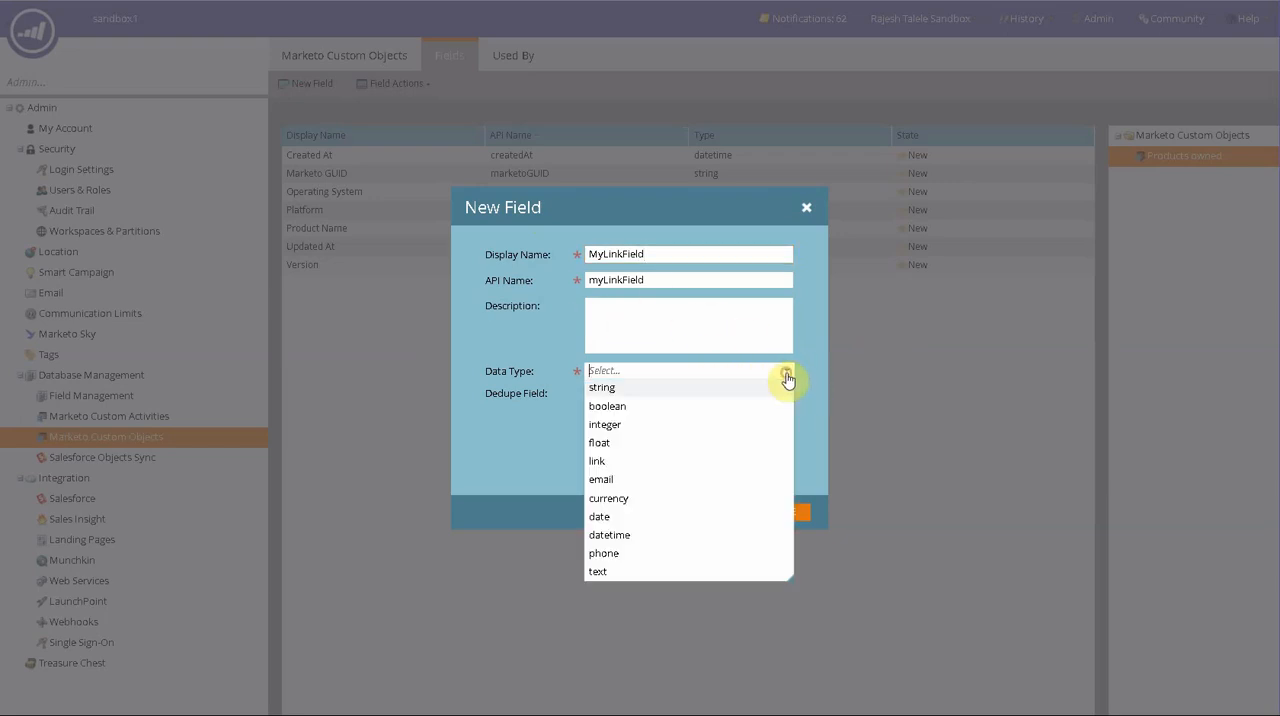
click(662, 461)
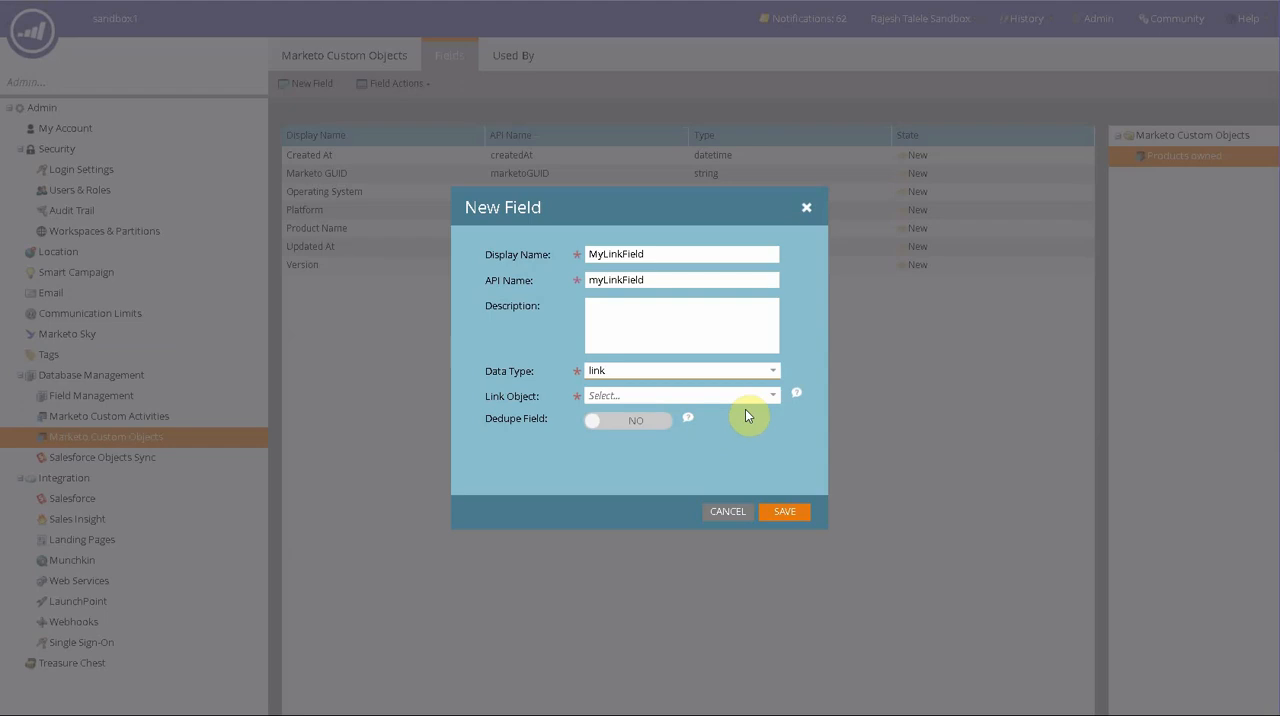
click(772, 396)
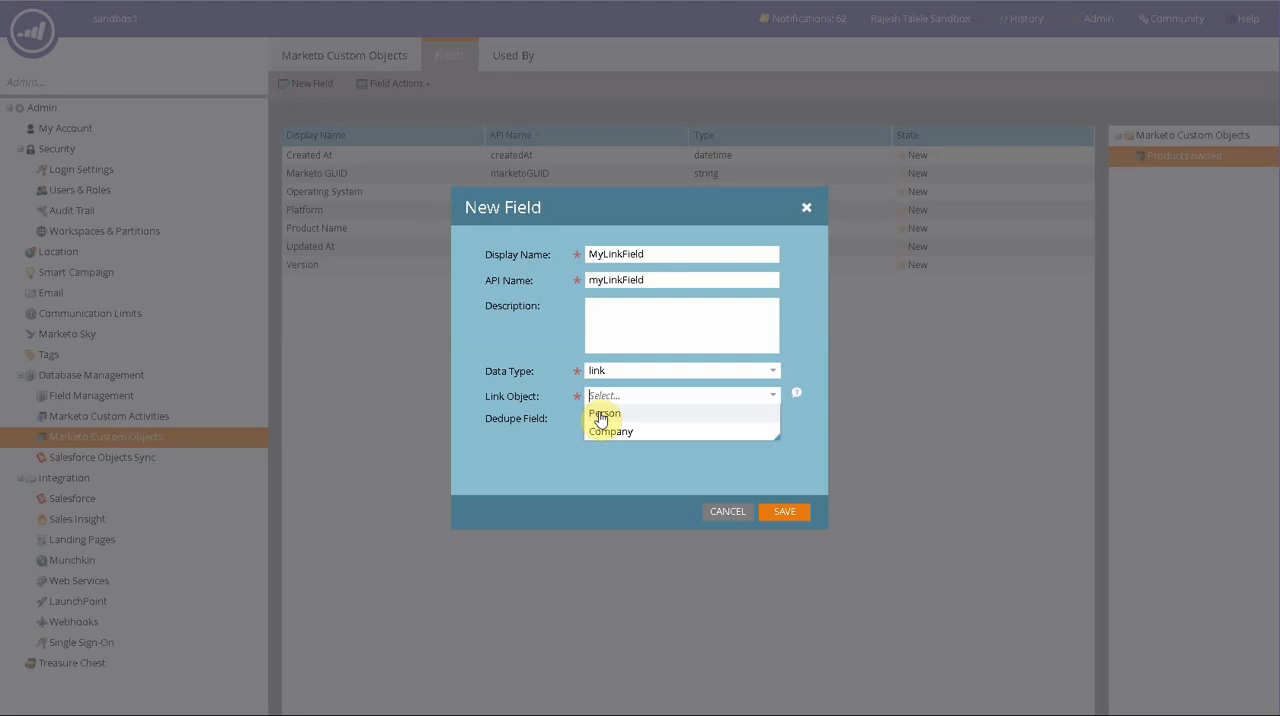
click(601, 418)
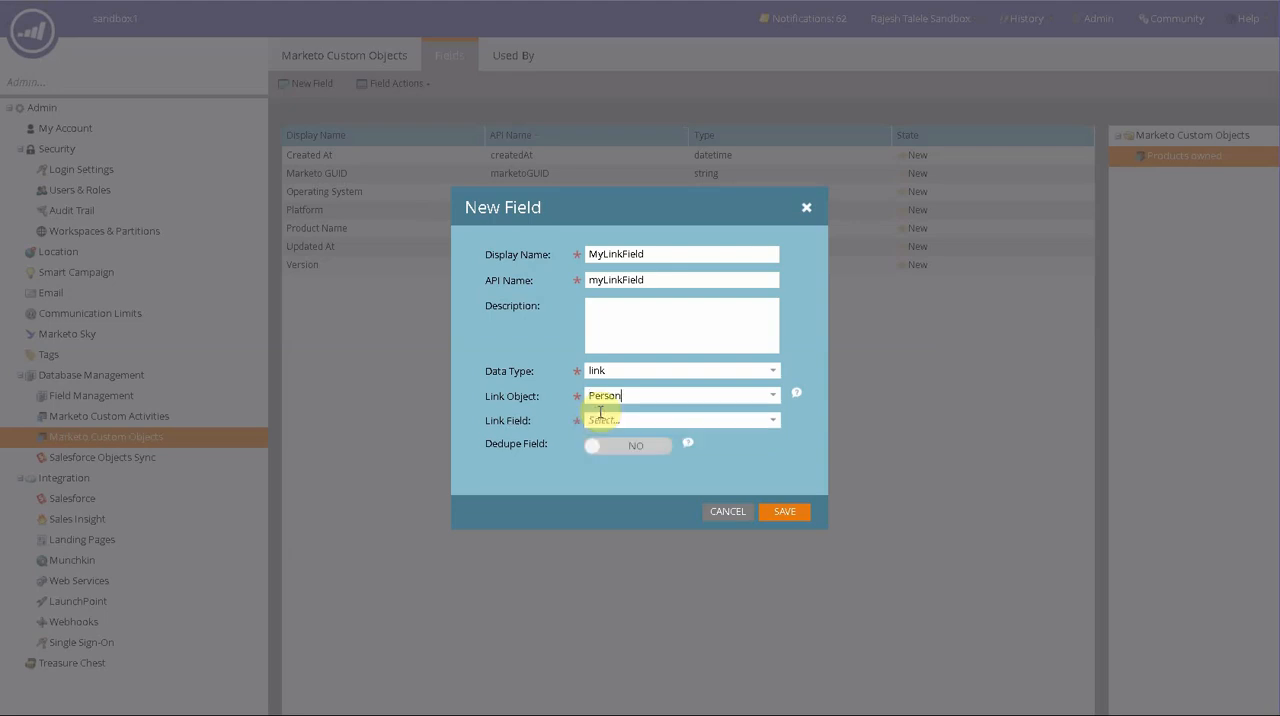
- Set MyLinkField's link field to Email Address and save the new field
click(773, 424)
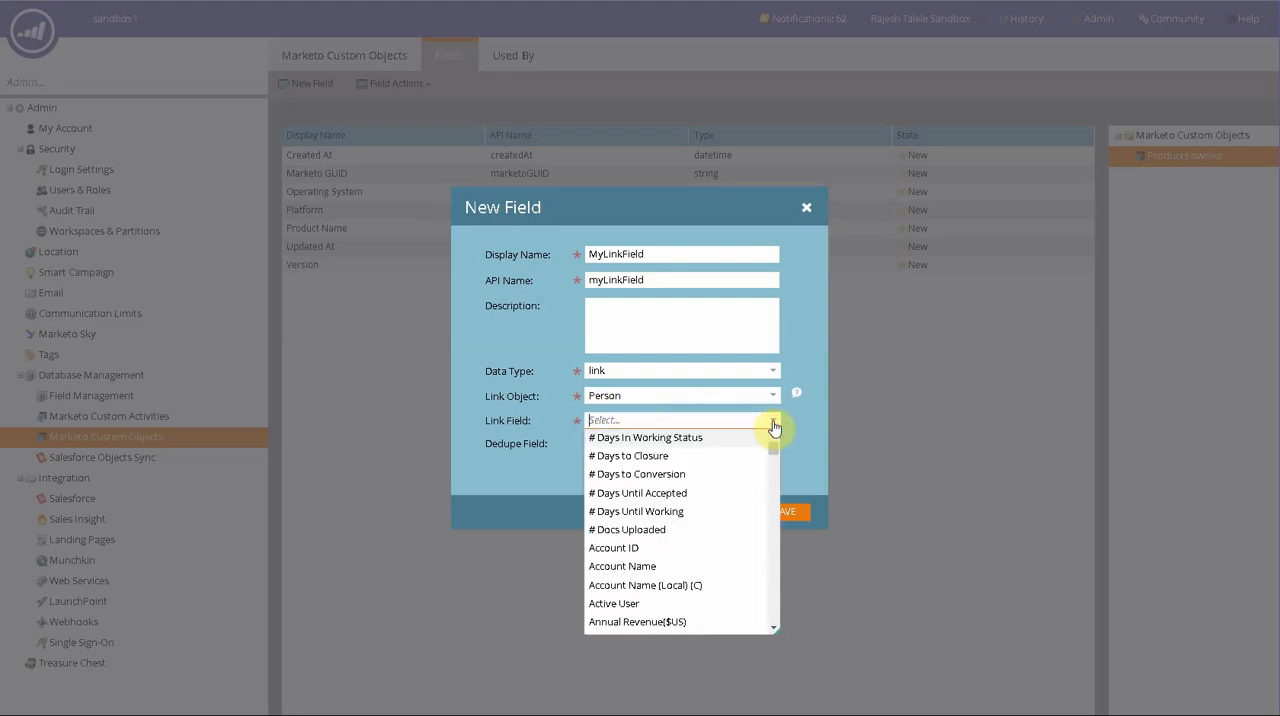
text(email)
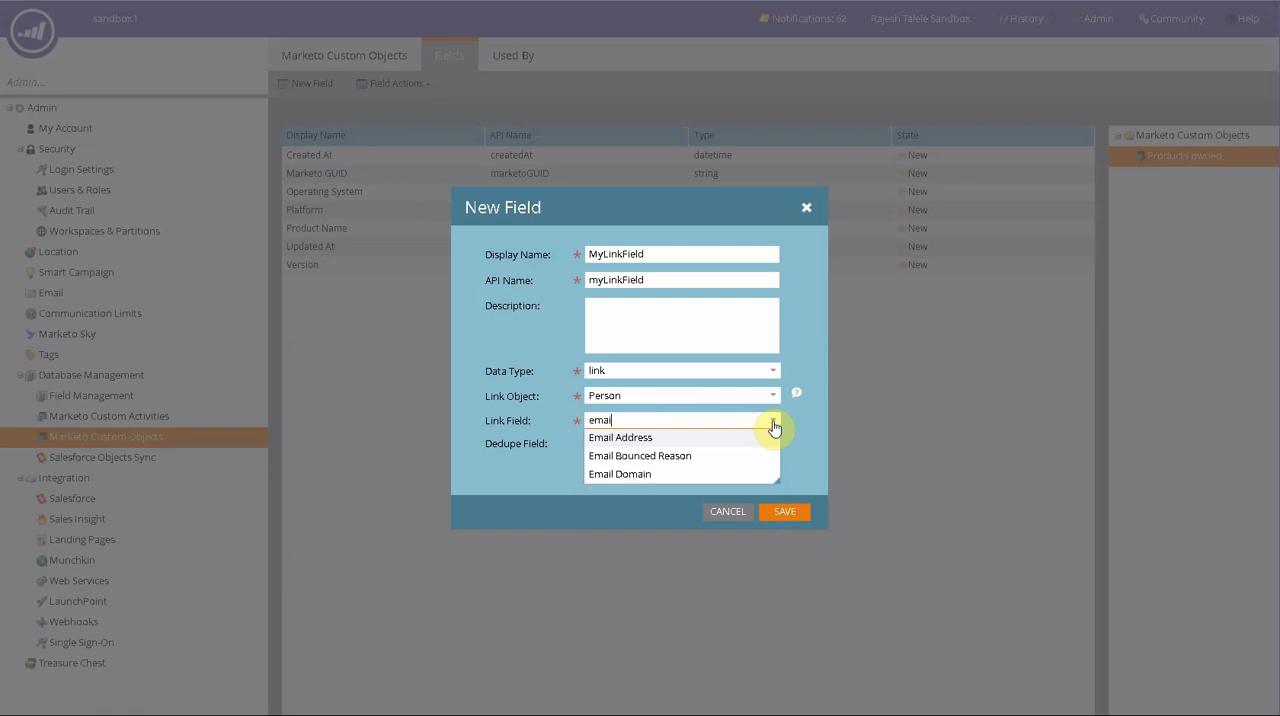
click(684, 441)
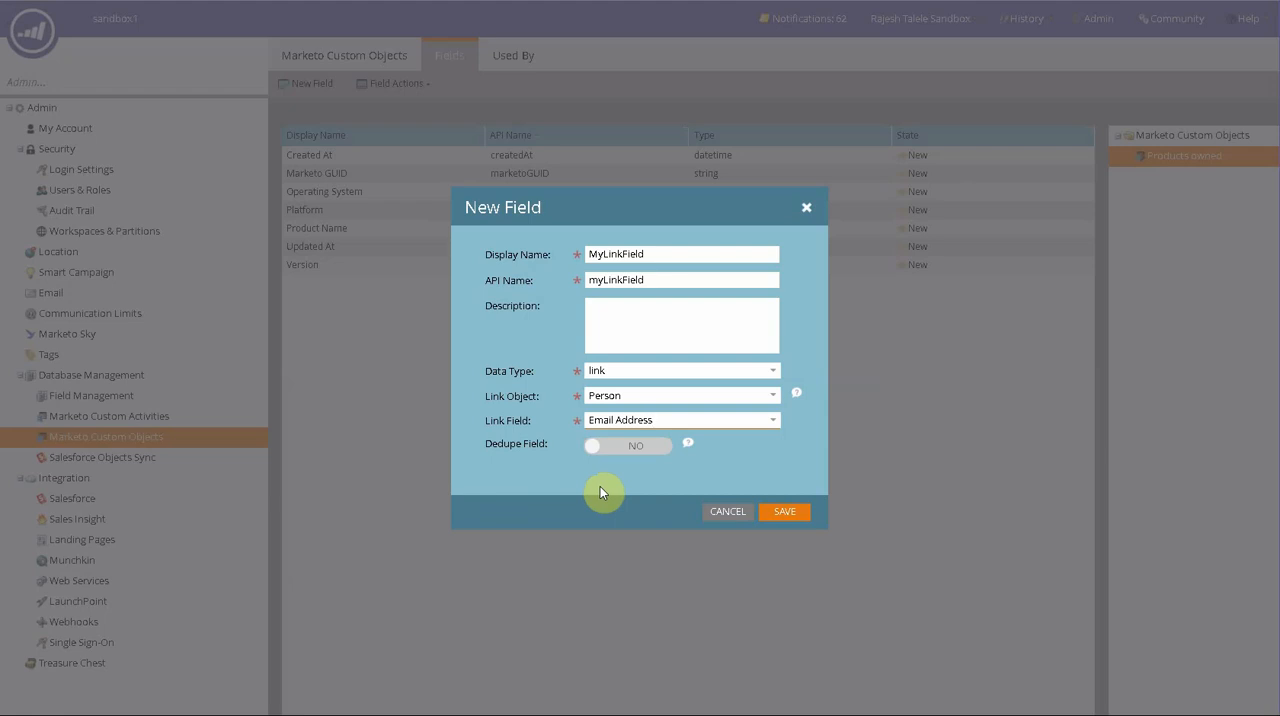
click(795, 514)
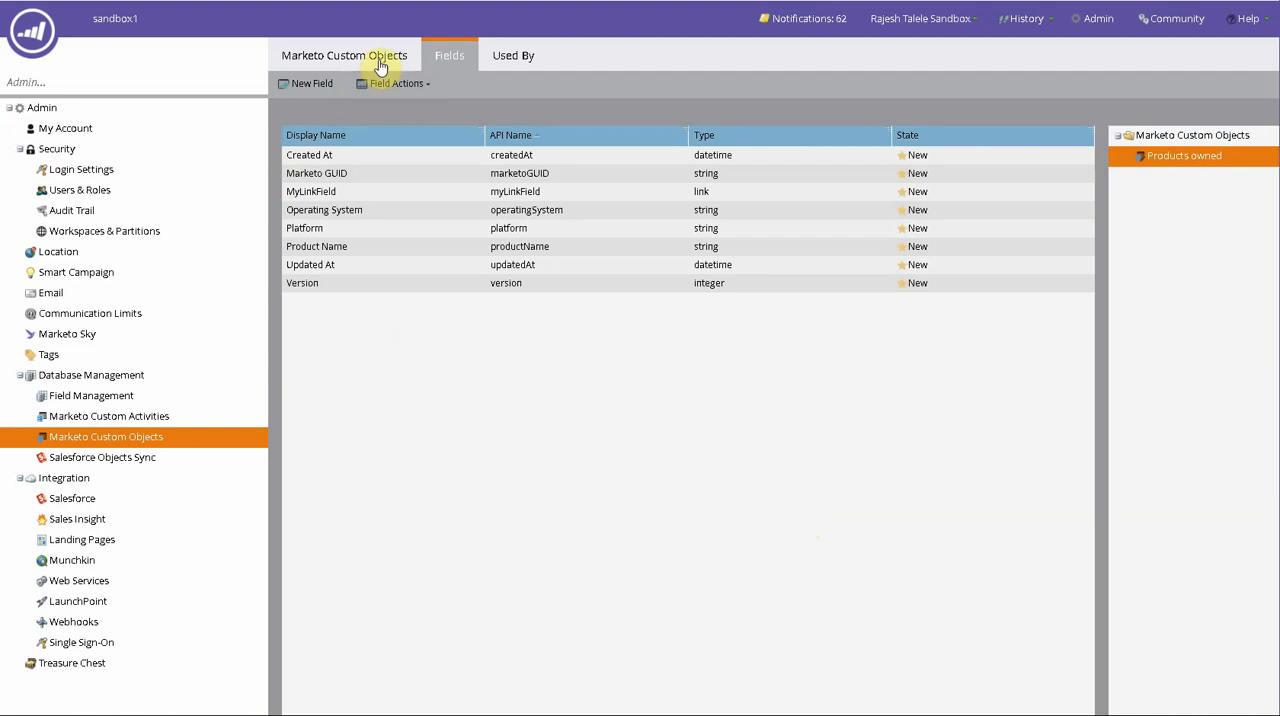
- Check where the Products owned custom object is used and try to approve the object
click(497, 62)
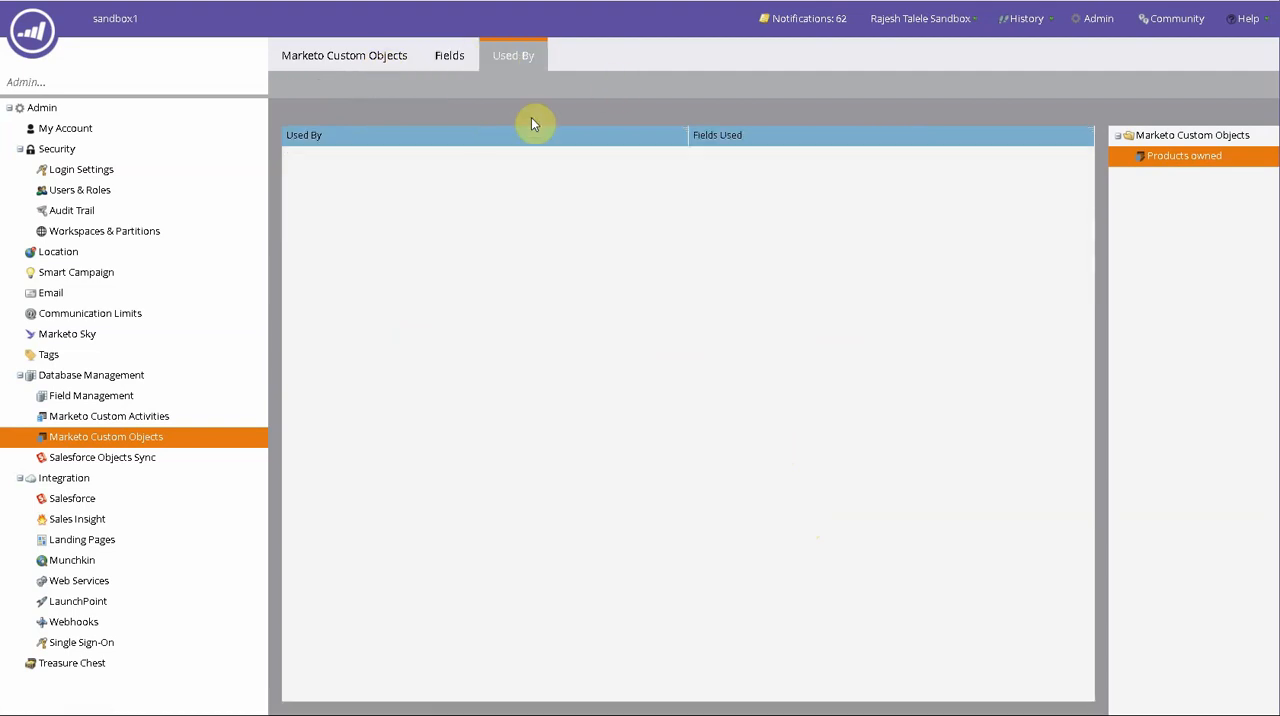
click(445, 52)
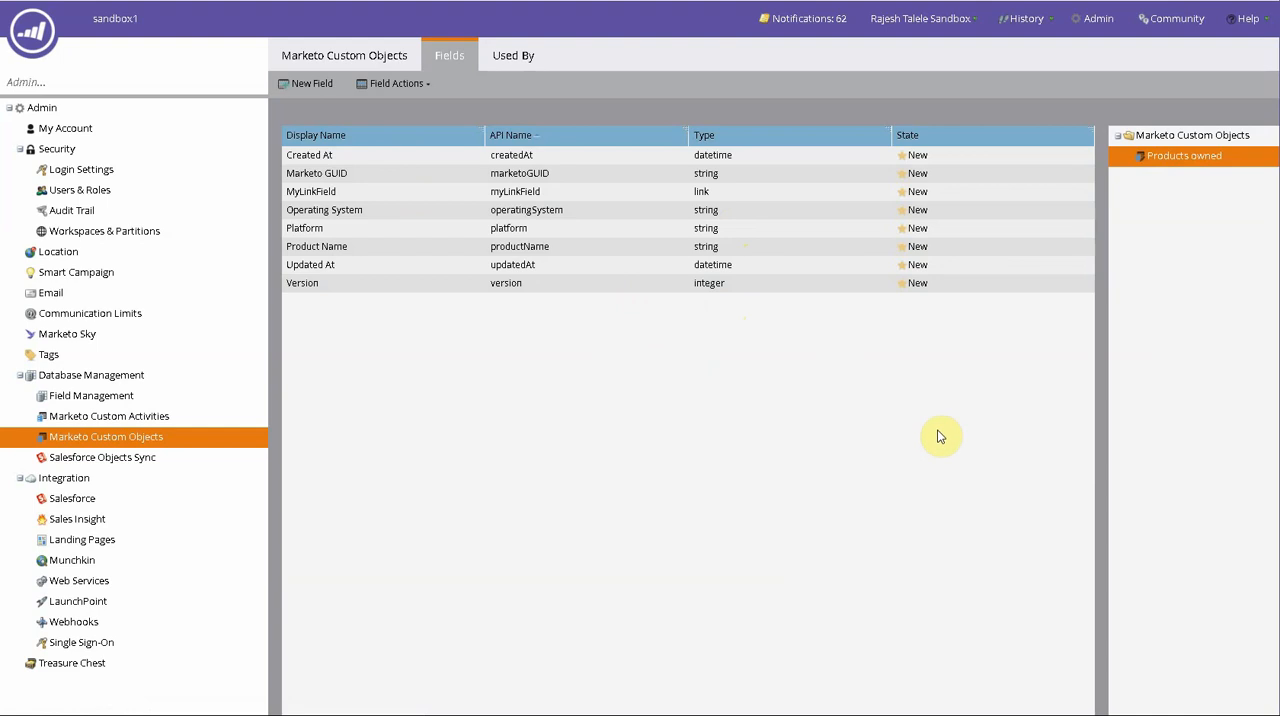
click(376, 58)
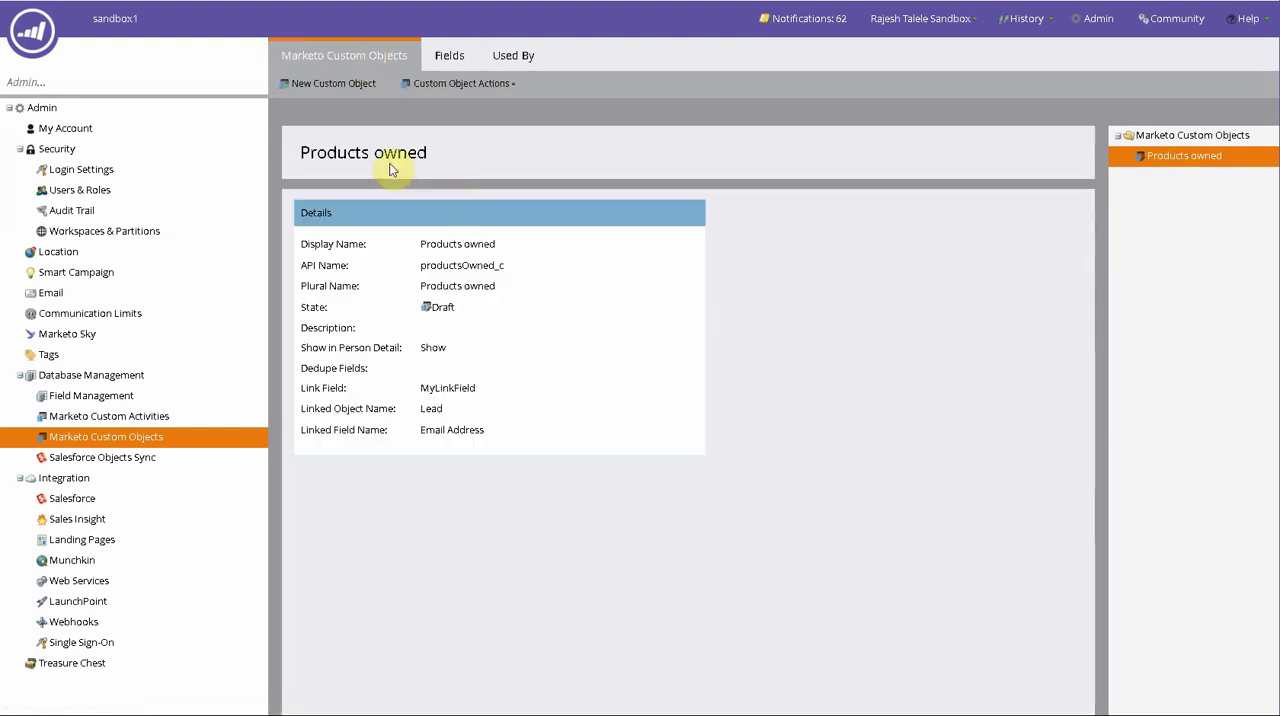
click(452, 94)
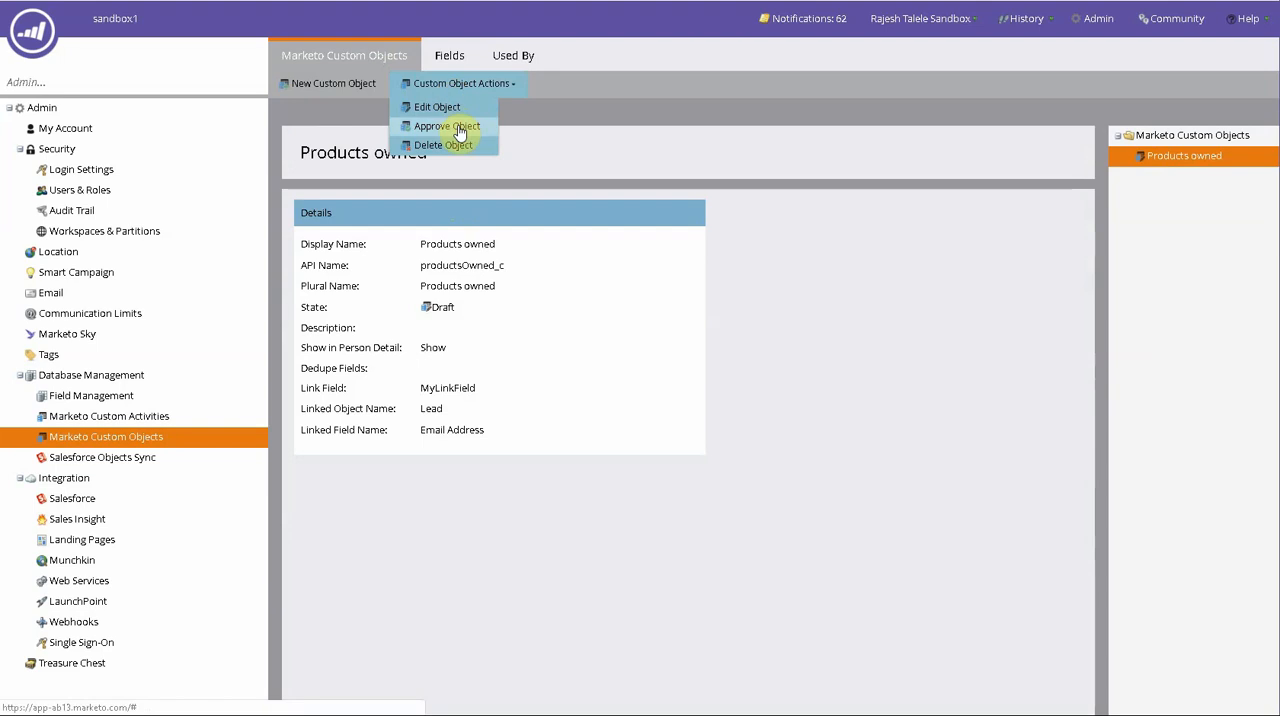
click(457, 128)
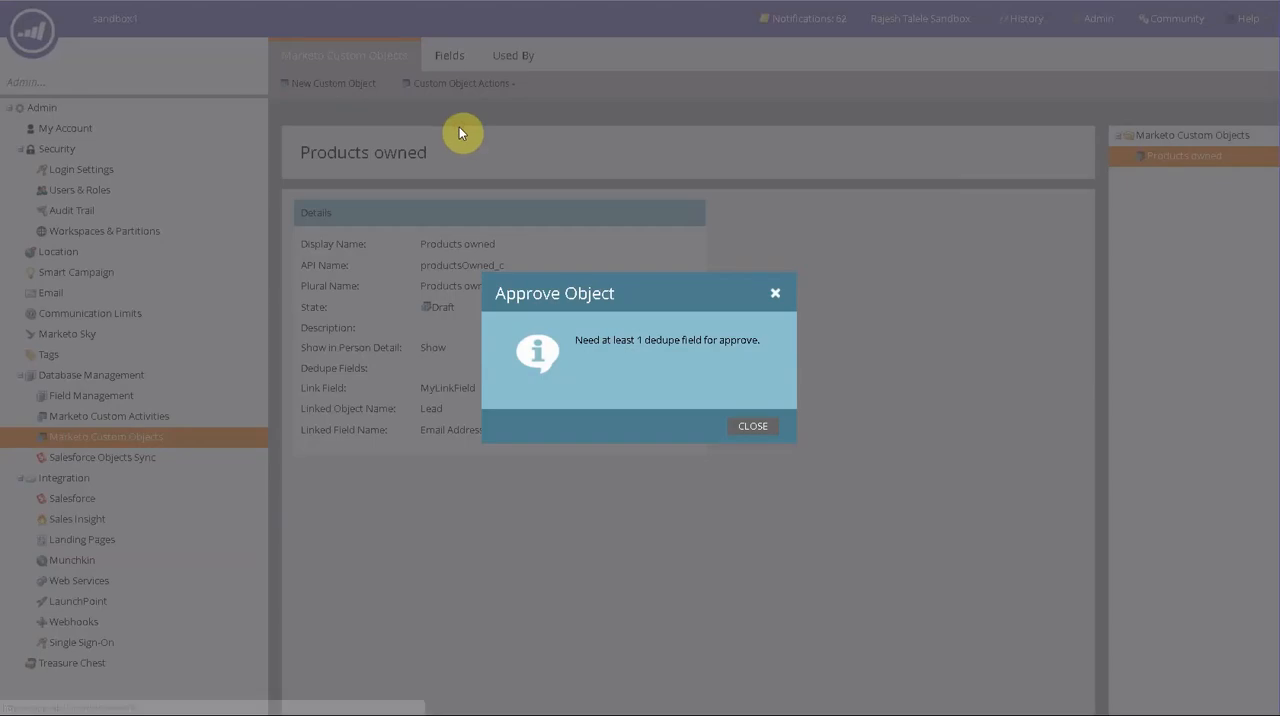
click(753, 427)
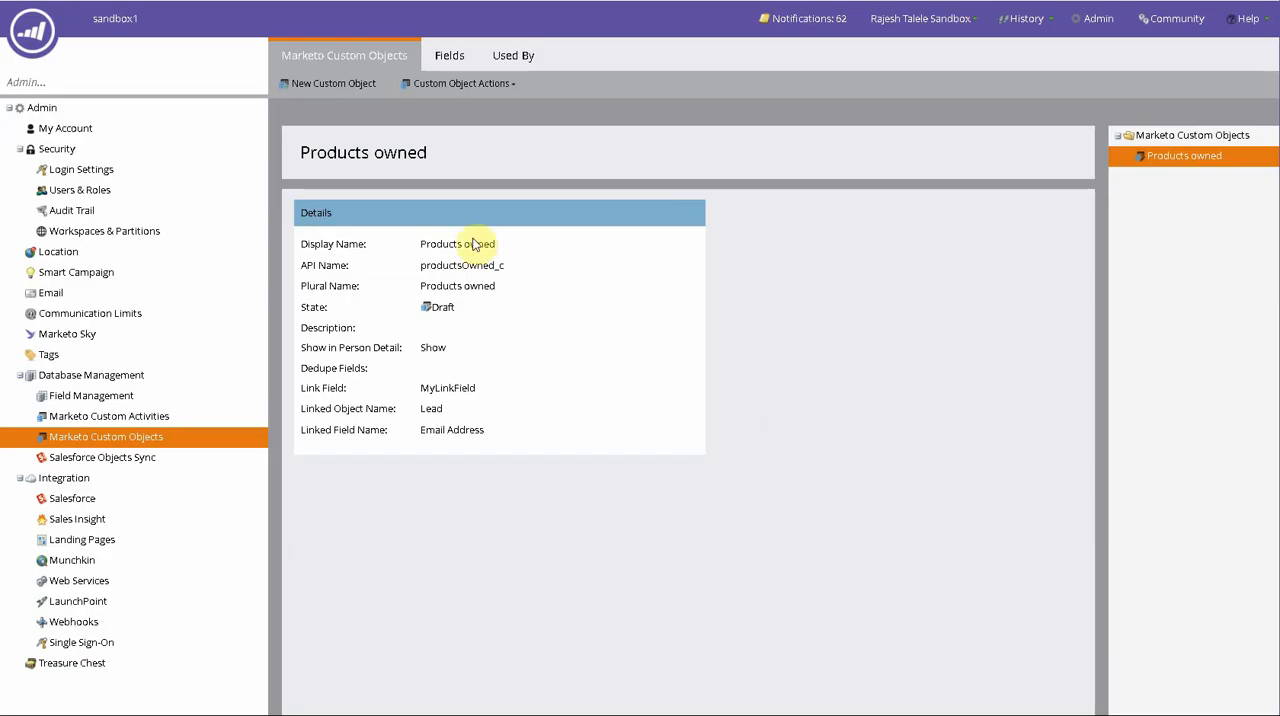
- Make the Product Name field a dedupe field of the custom object and save the change
click(449, 56)
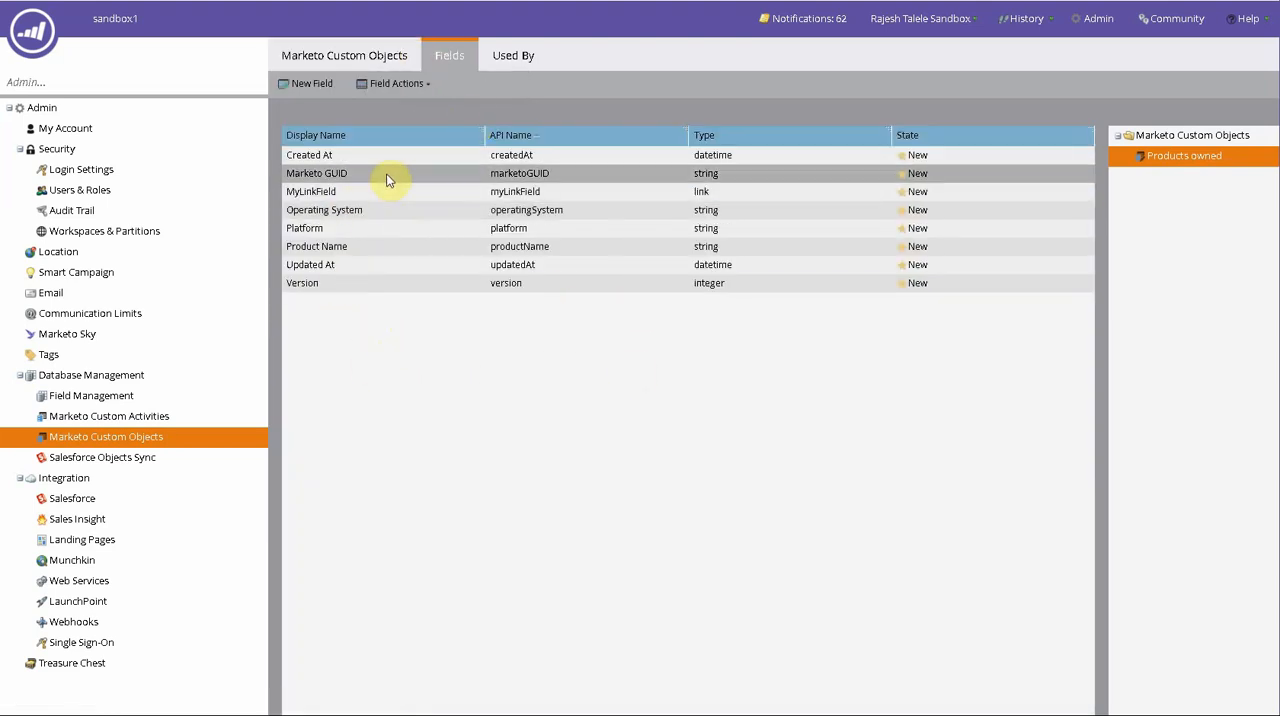
double_click(421, 248)
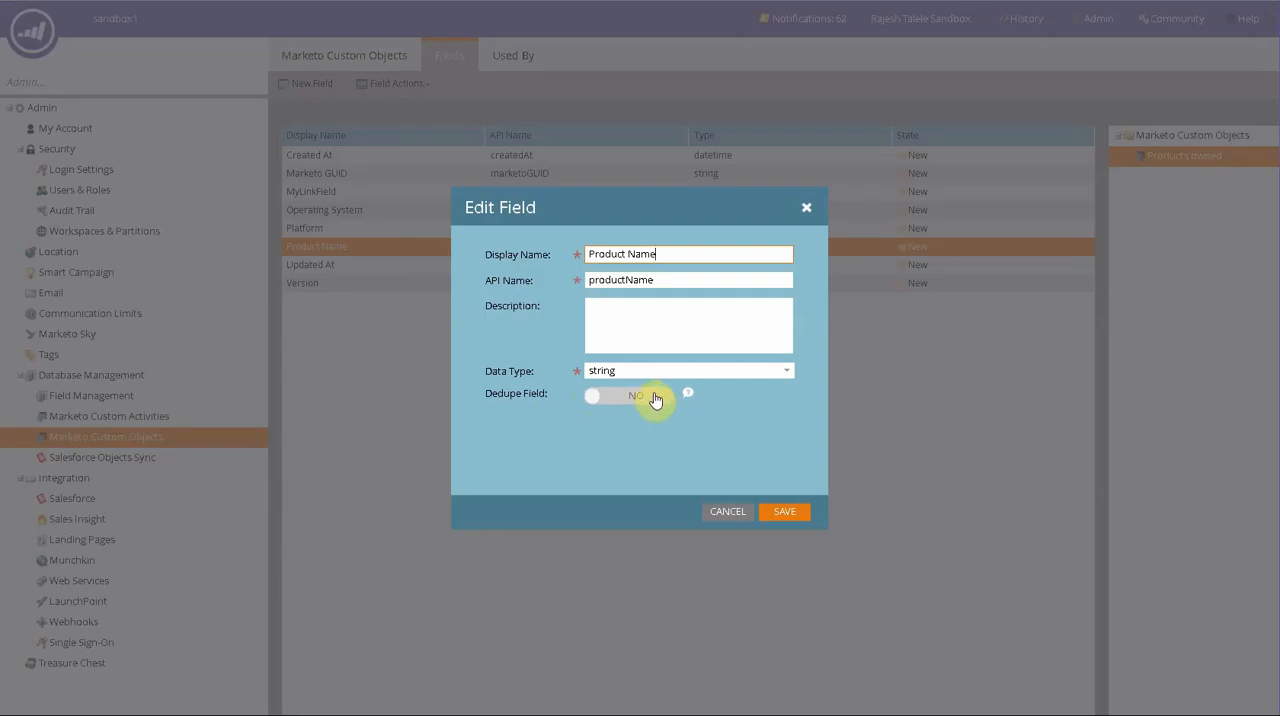
click(655, 396)
mouse_move(687, 397)
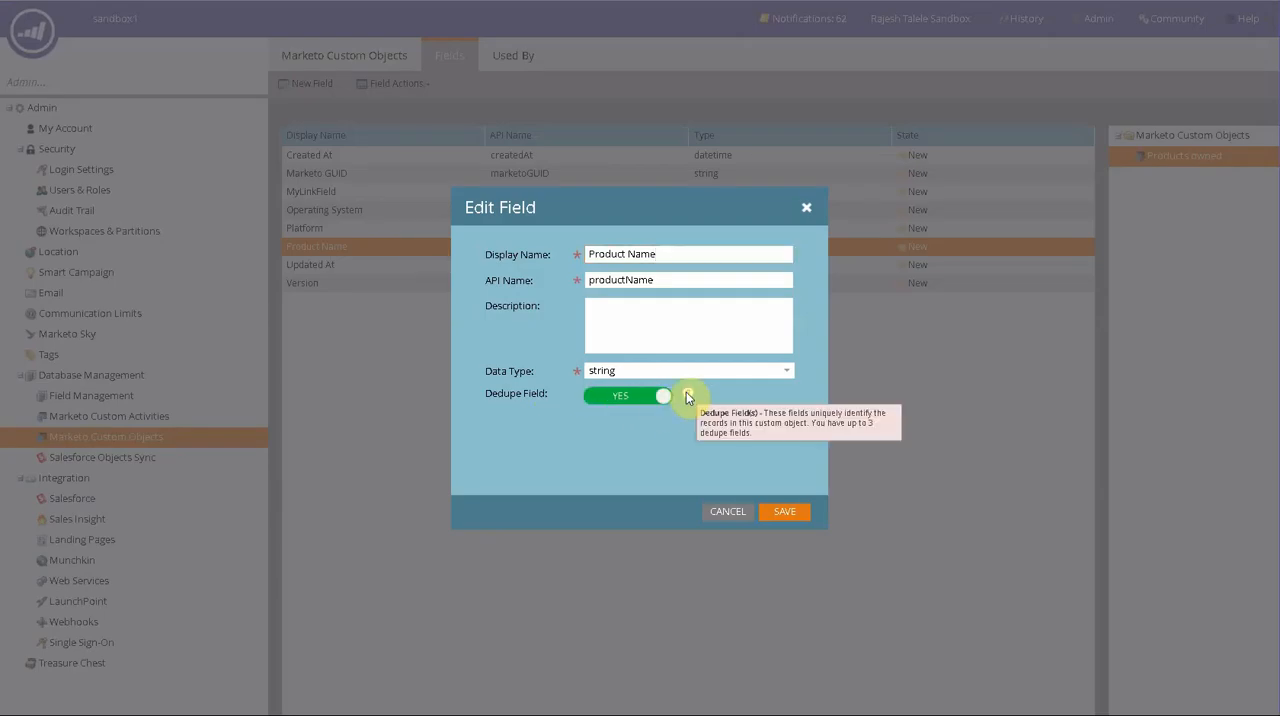
click(783, 512)
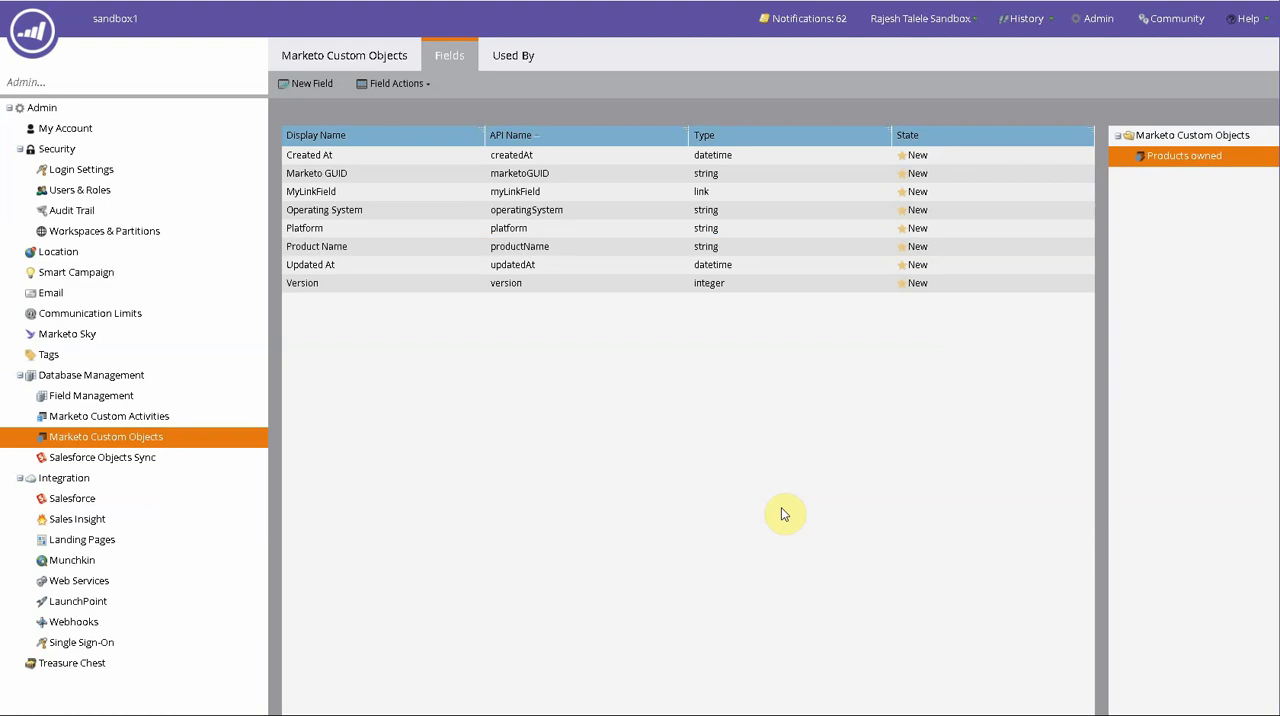
- Approve the Products owned custom object
click(368, 62)
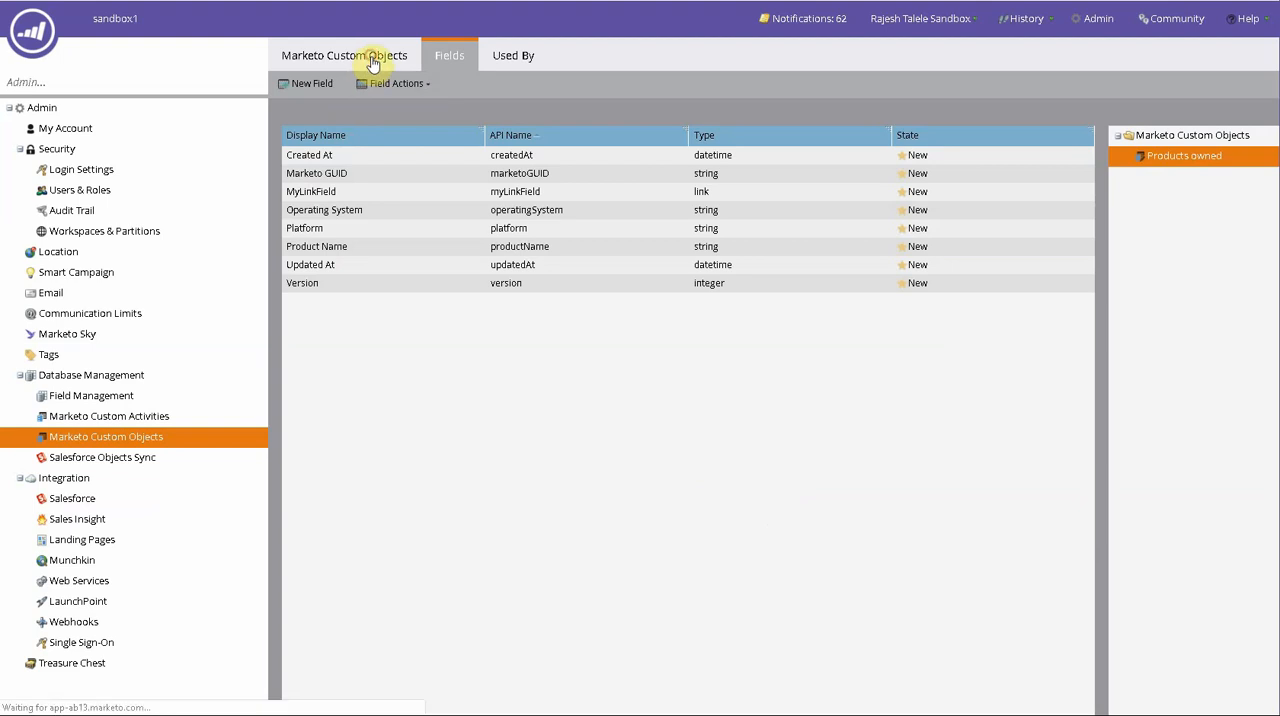
click(426, 88)
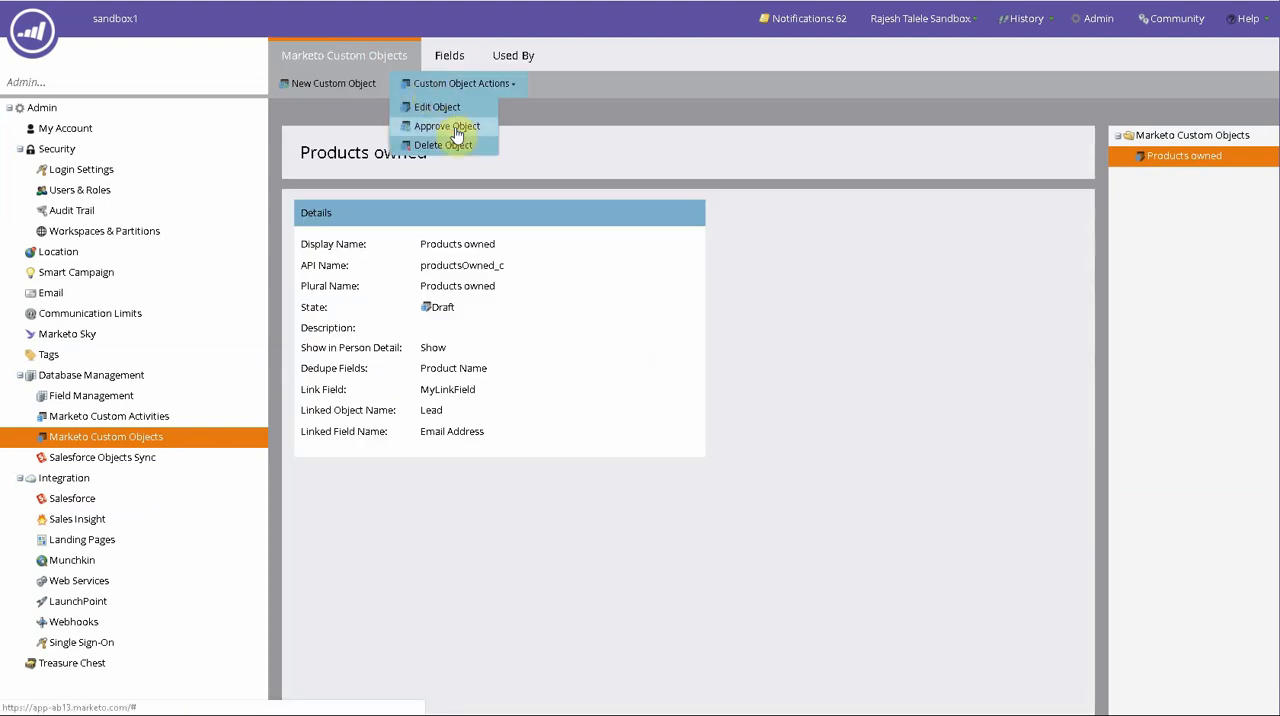
click(455, 127)
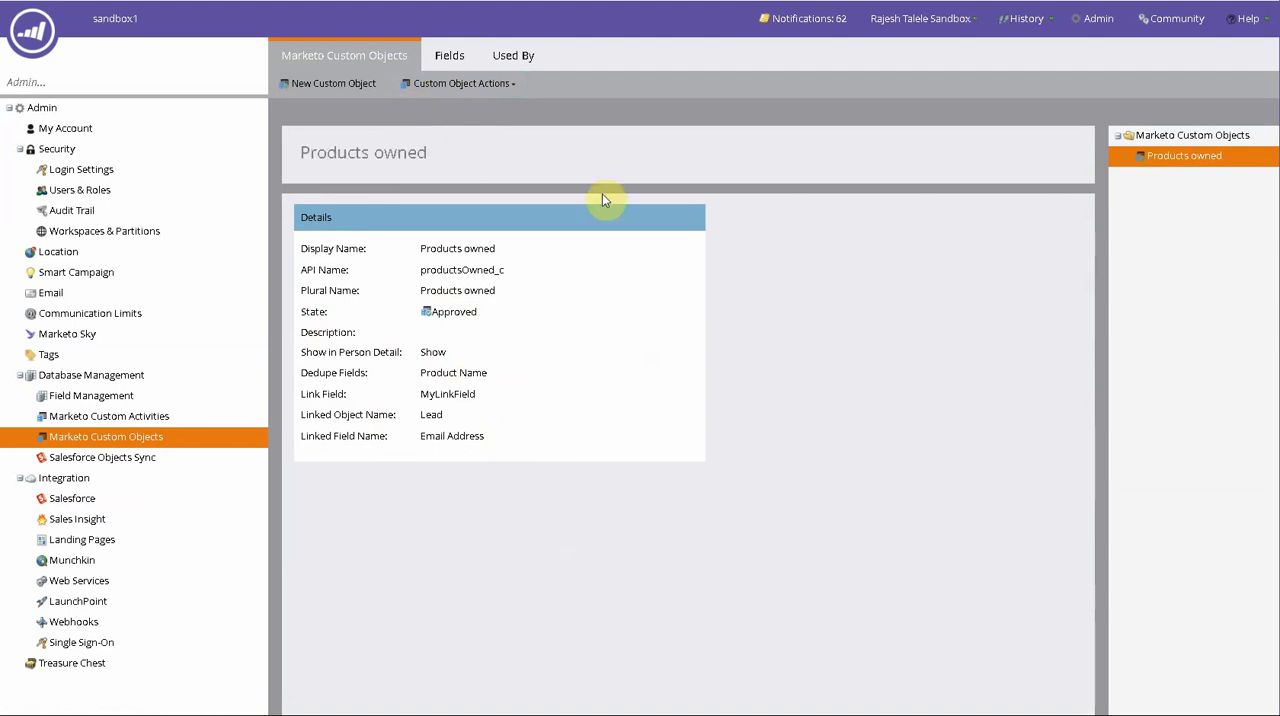
- Review the Products owned object's details and the state of its individual fields
click(368, 85)
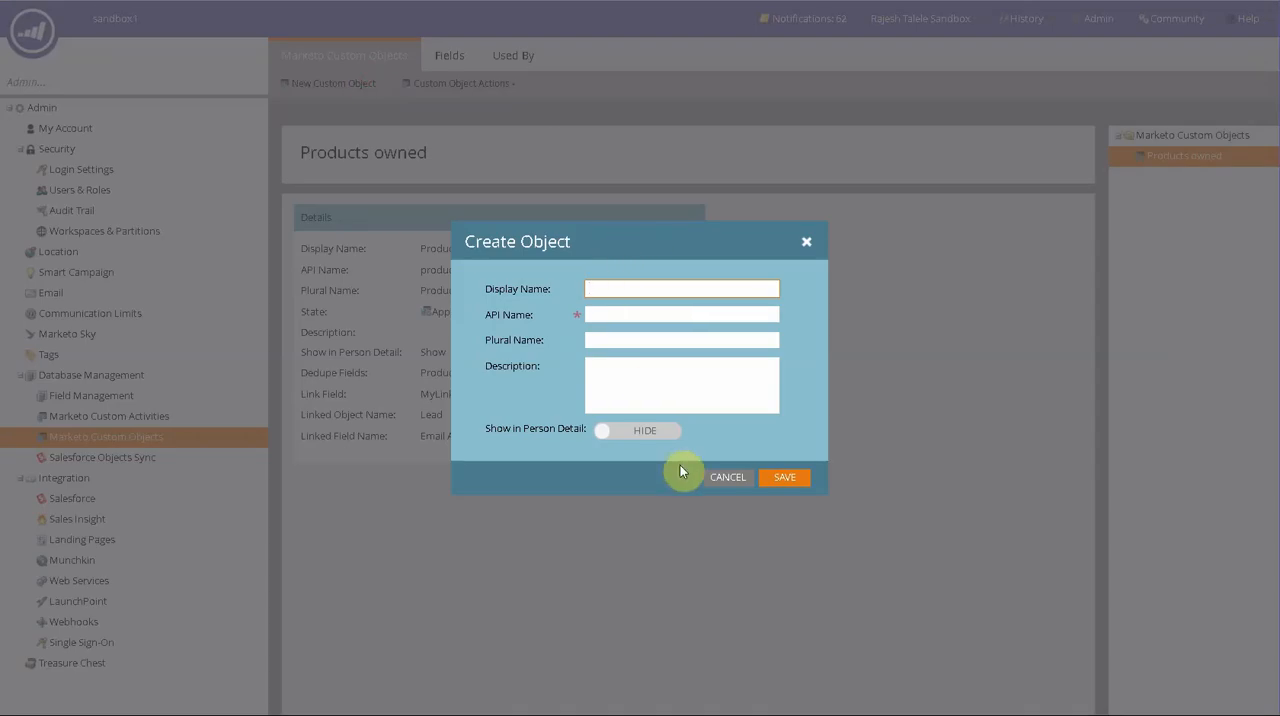
click(727, 480)
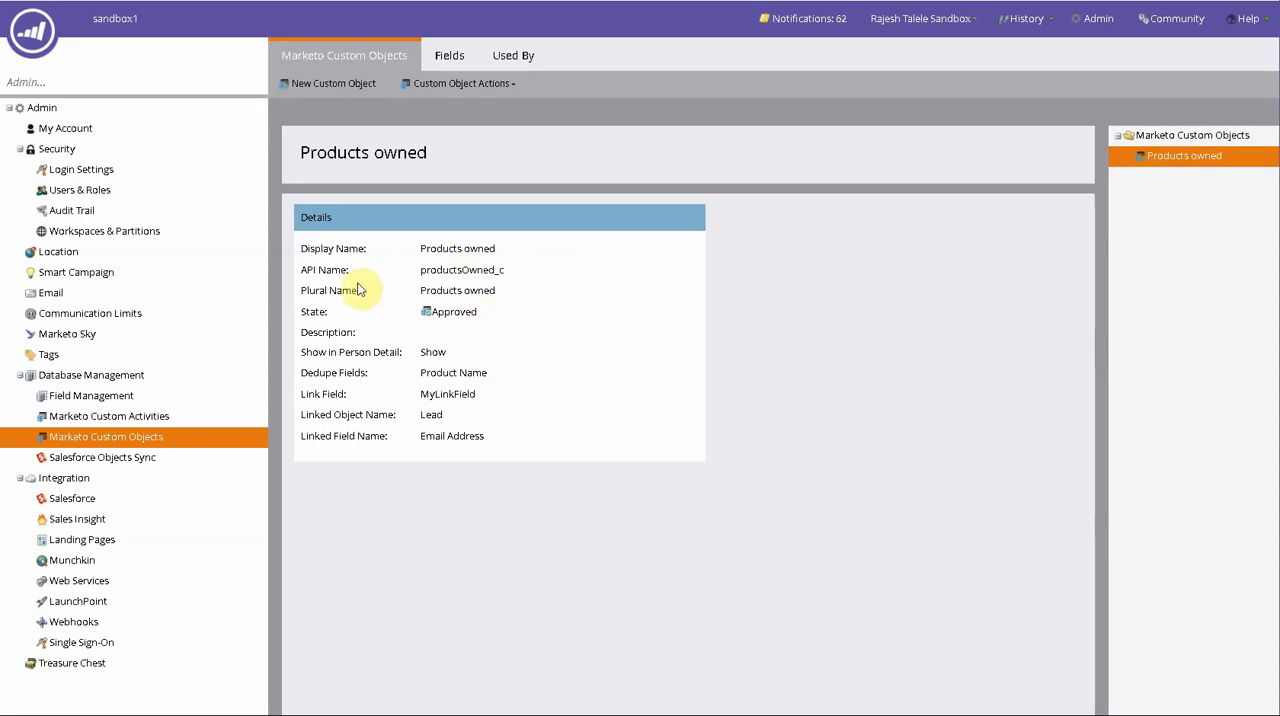
click(450, 55)
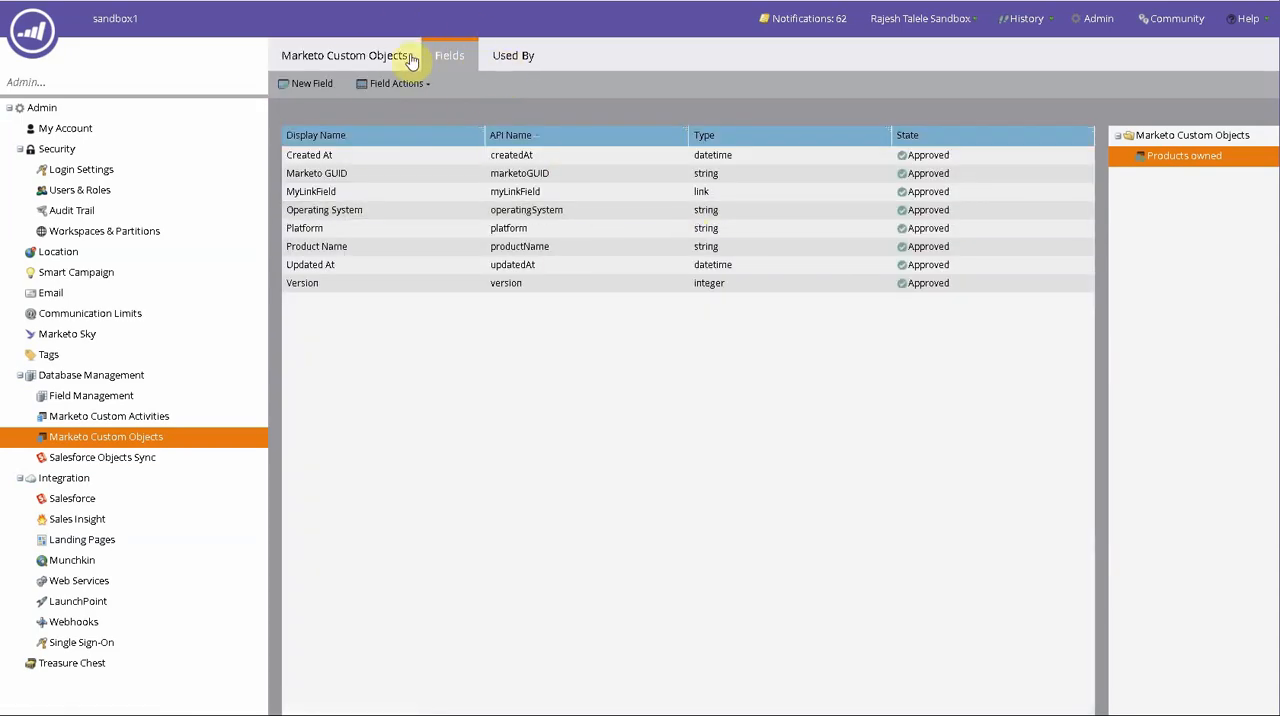
click(364, 58)
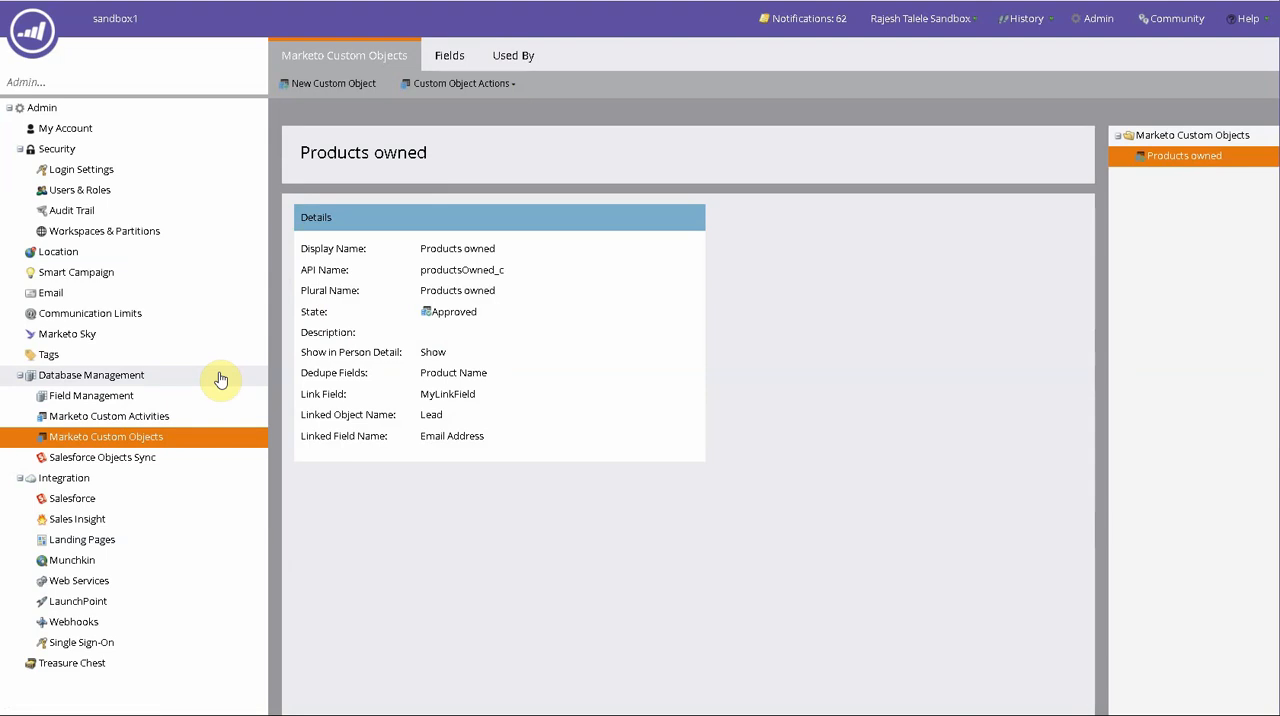
click(452, 56)
click(842, 246)
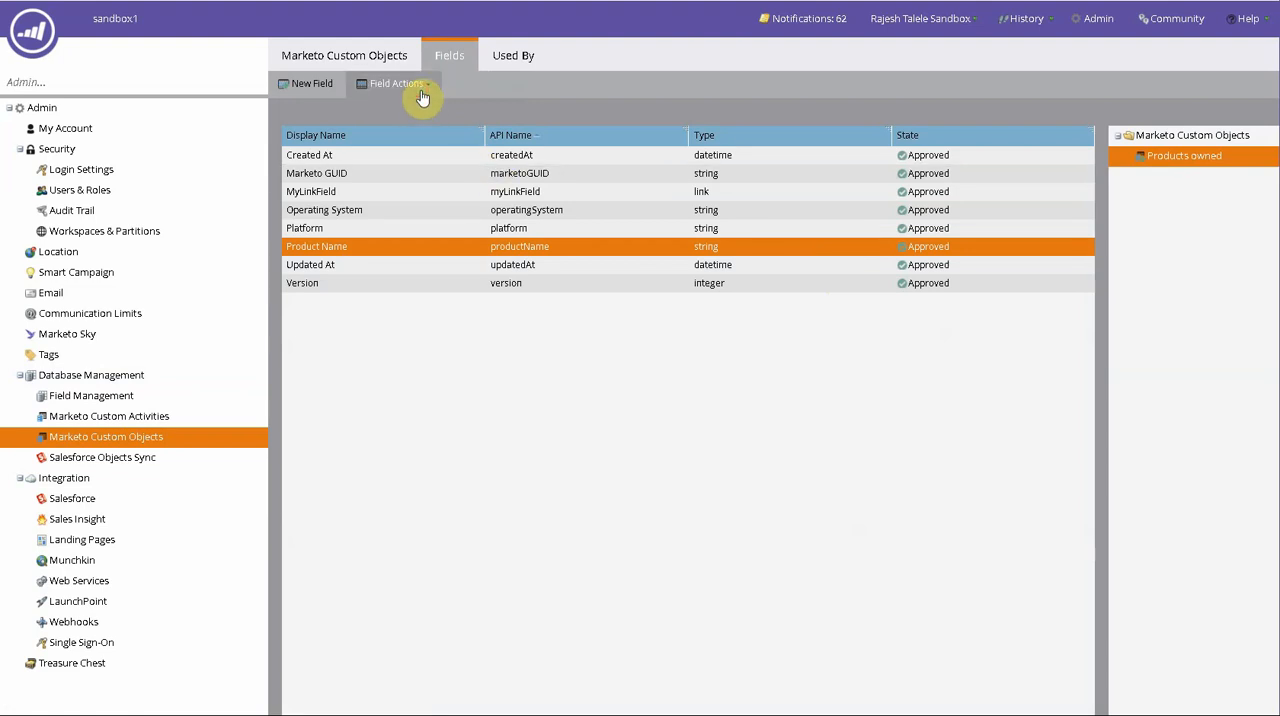
click(364, 281)
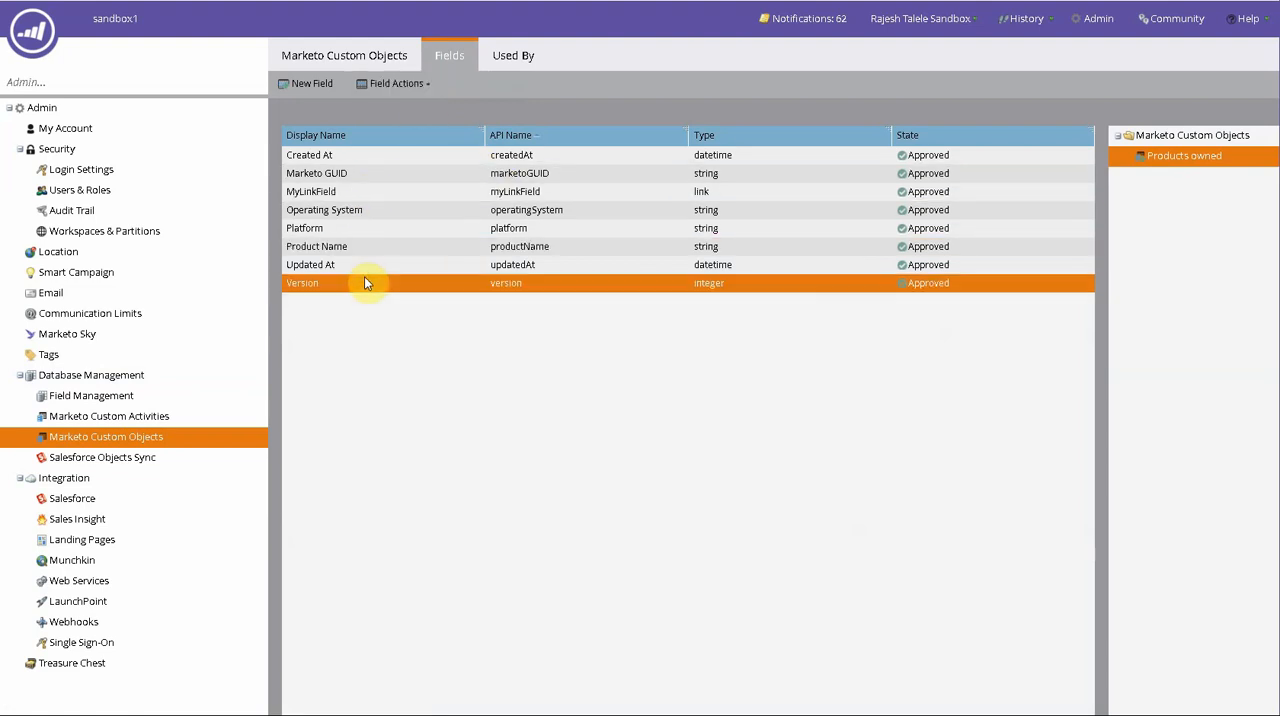
click(365, 265)
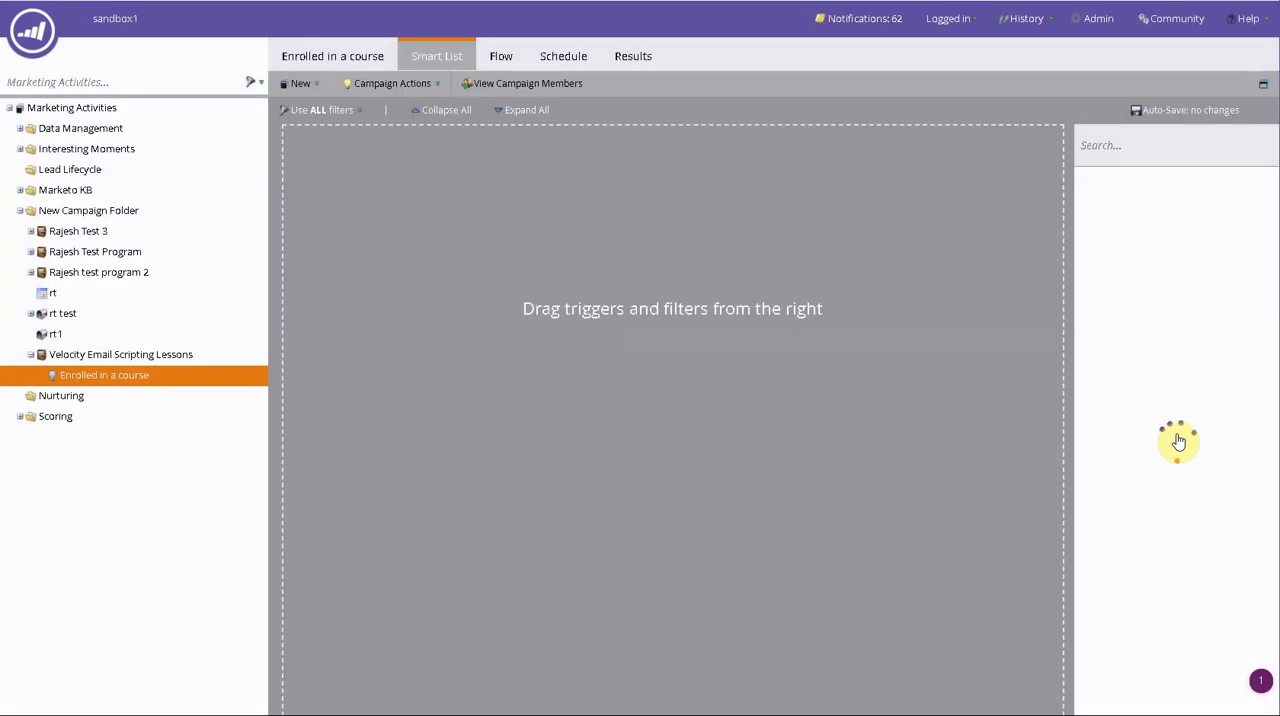
- Find the Added to Products owned trigger by searching for product and add it to the Enrolled in a course campaign's smart list
click(1133, 149)
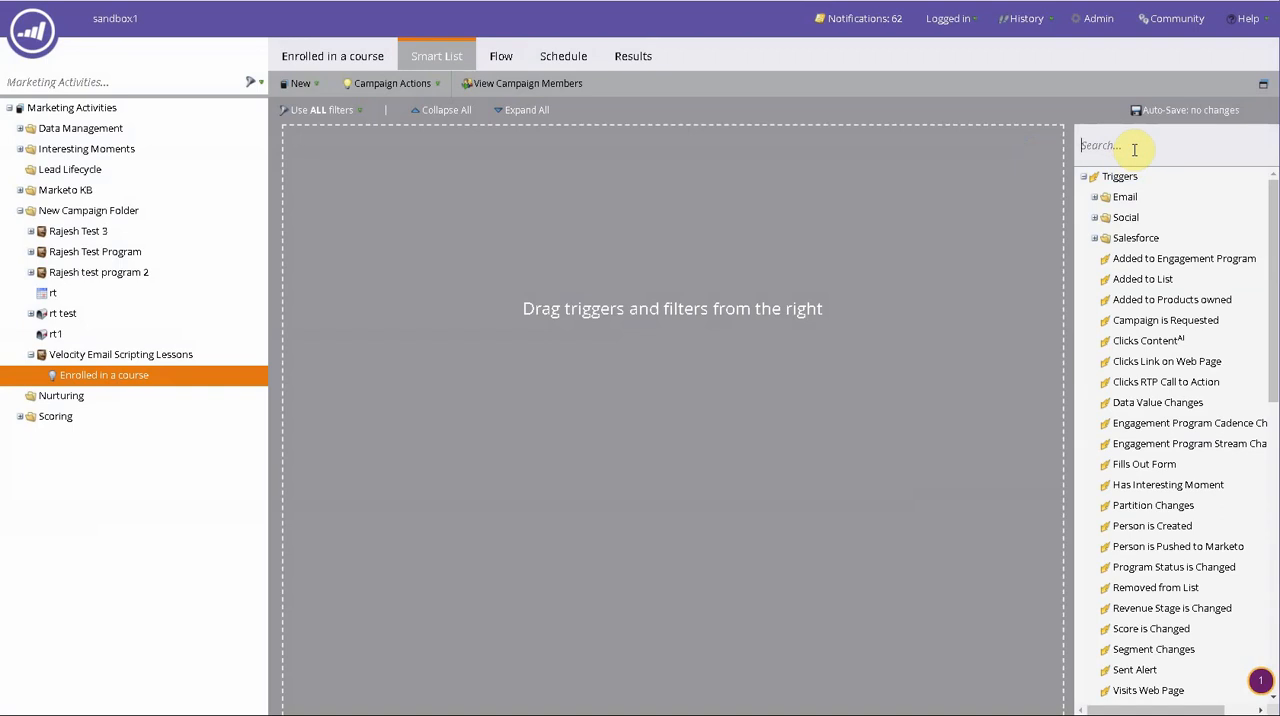
text(product)
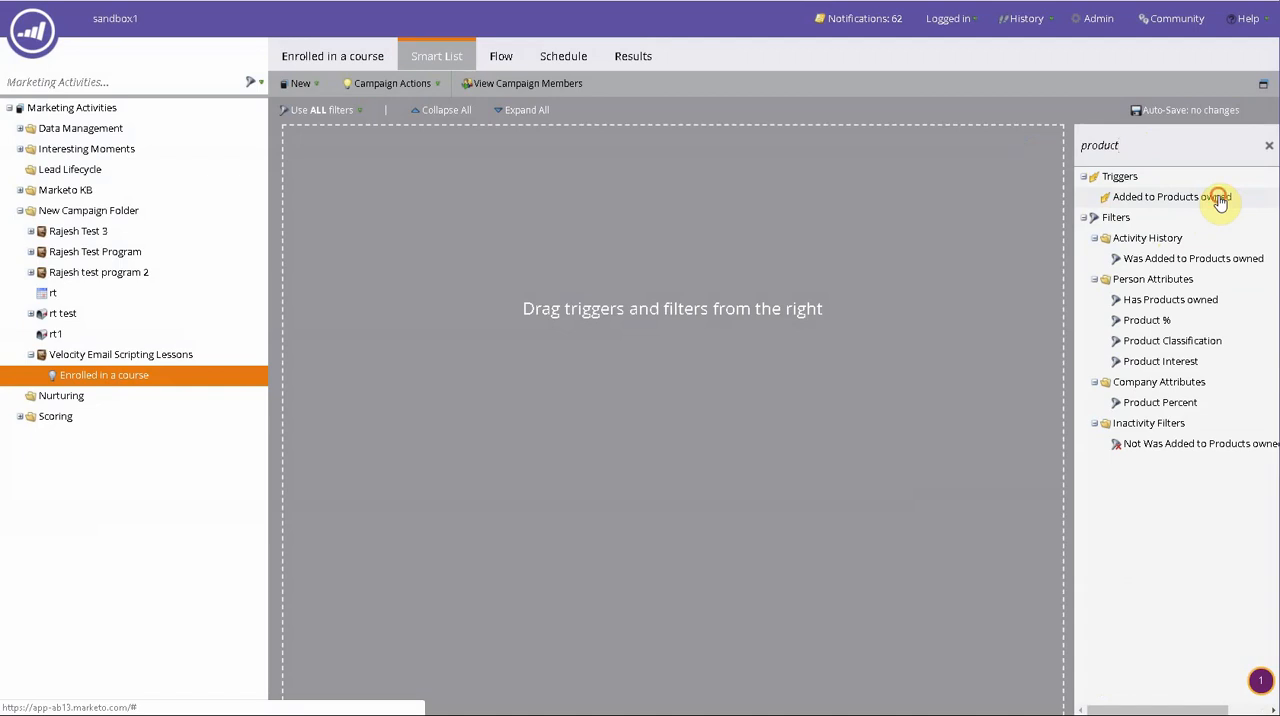
drag(1220, 200, 936, 211)
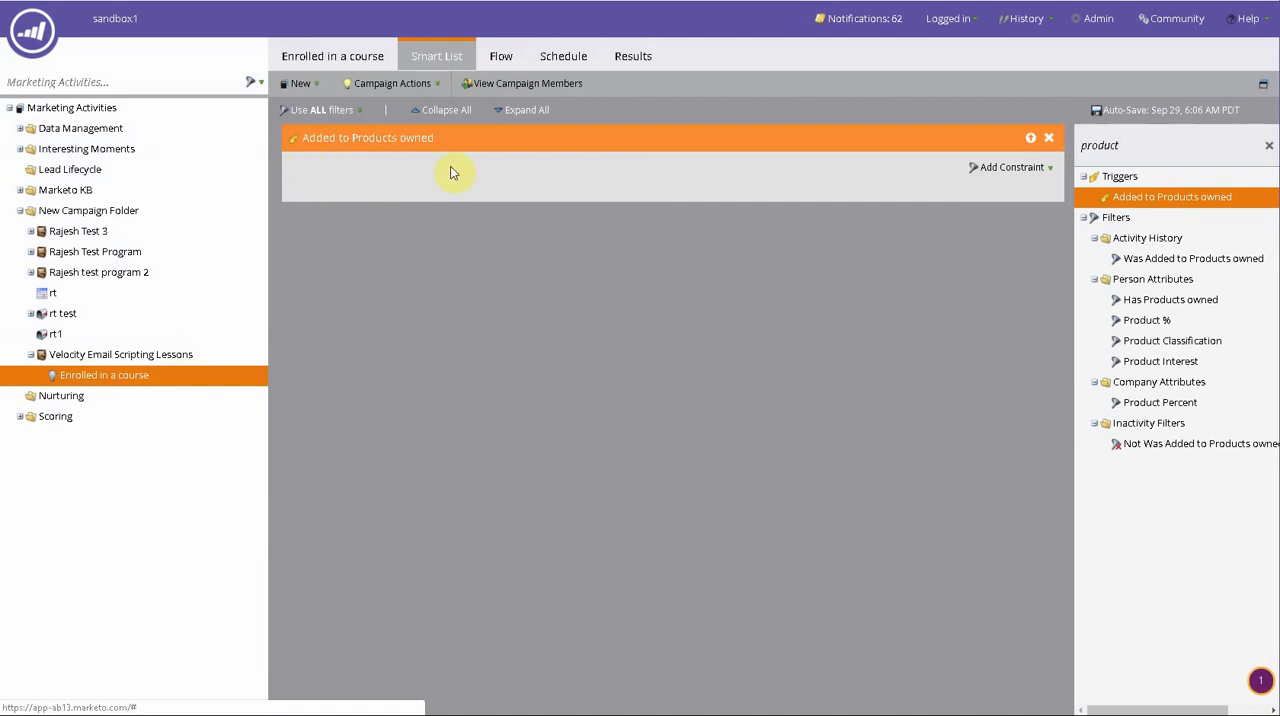
- Add a Send Email step followed by a Send Alert step to the campaign's flow
click(501, 56)
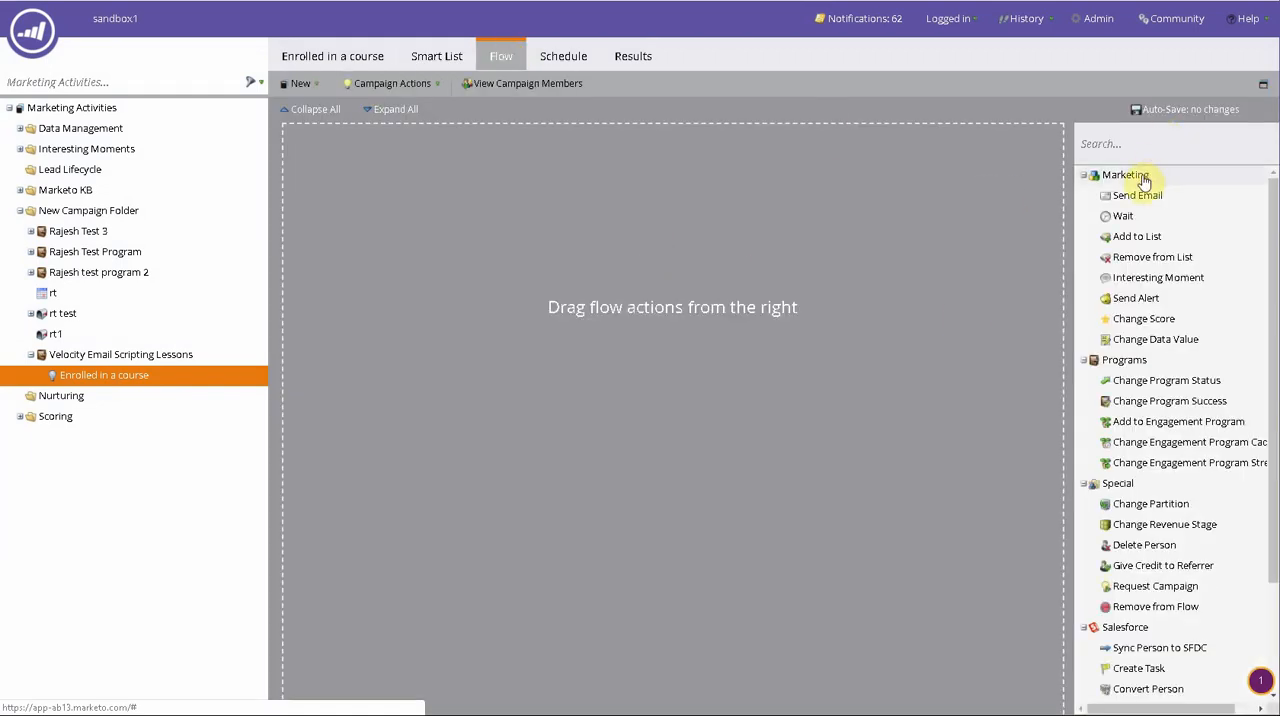
drag(1135, 195, 811, 207)
drag(1131, 298, 840, 341)
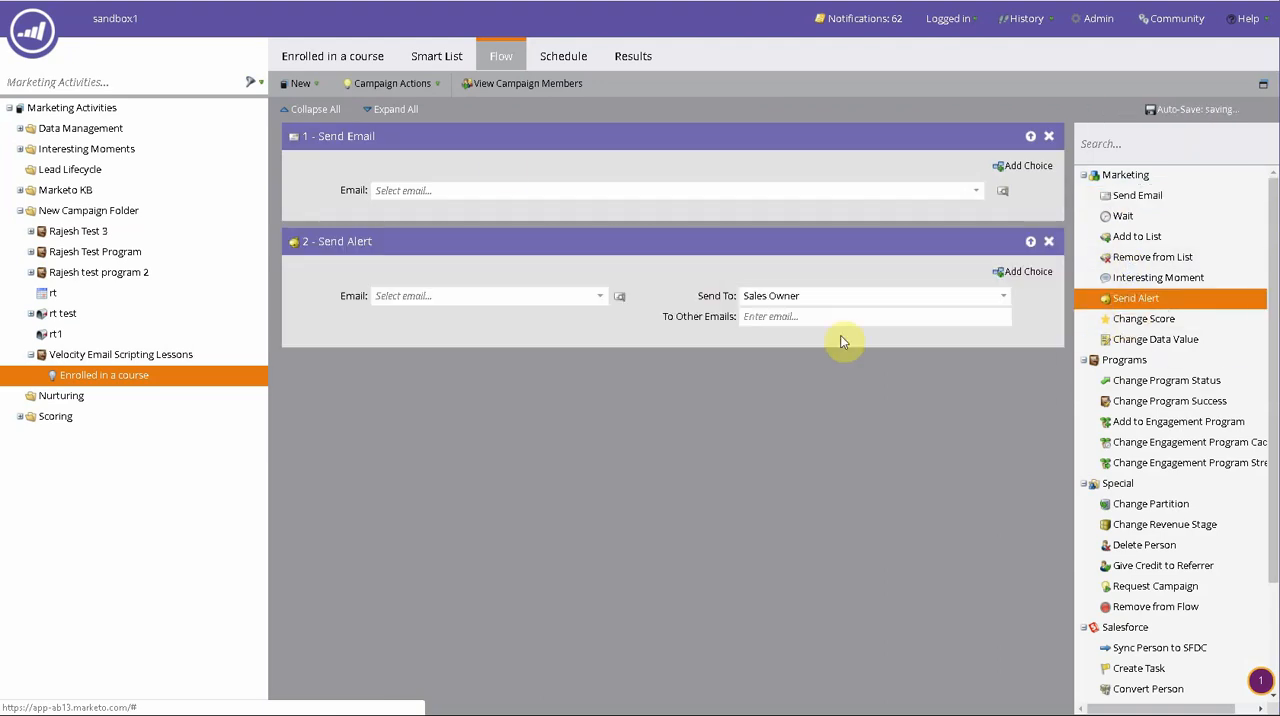
- In the campaign's smart list, add a Platform constraint set to is Windows on the Added to Products owned trigger
click(449, 56)
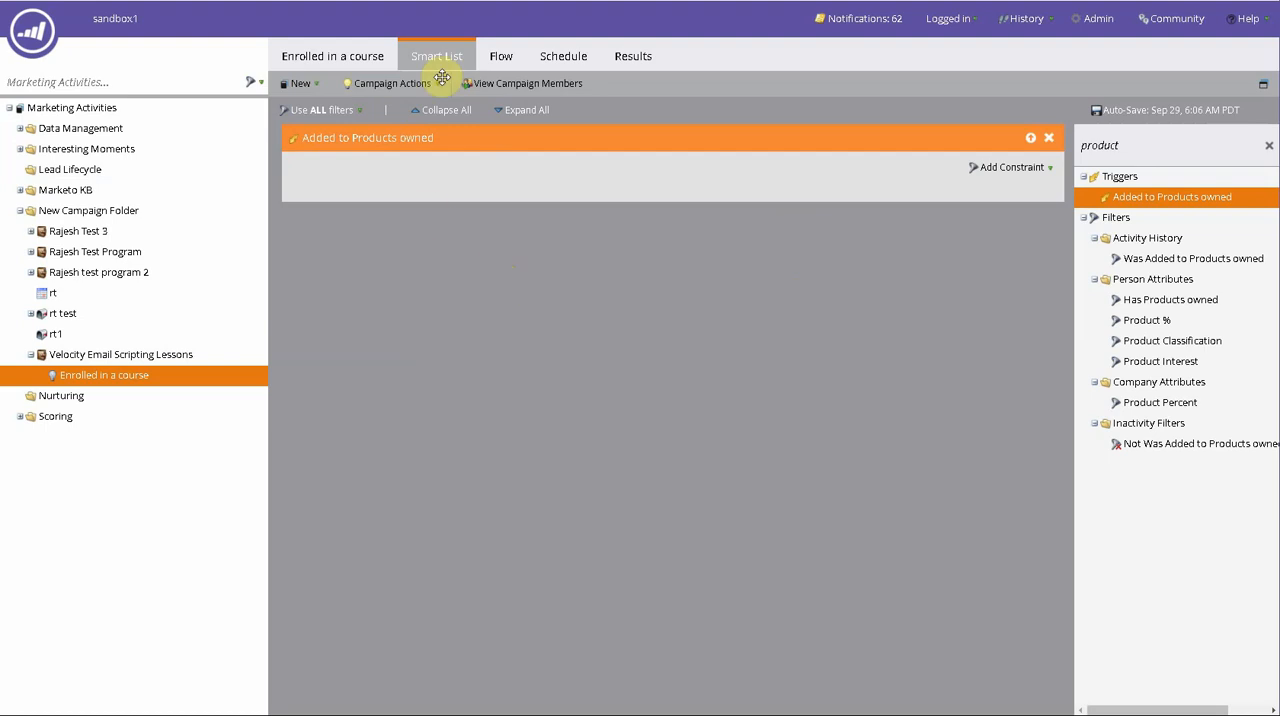
click(502, 58)
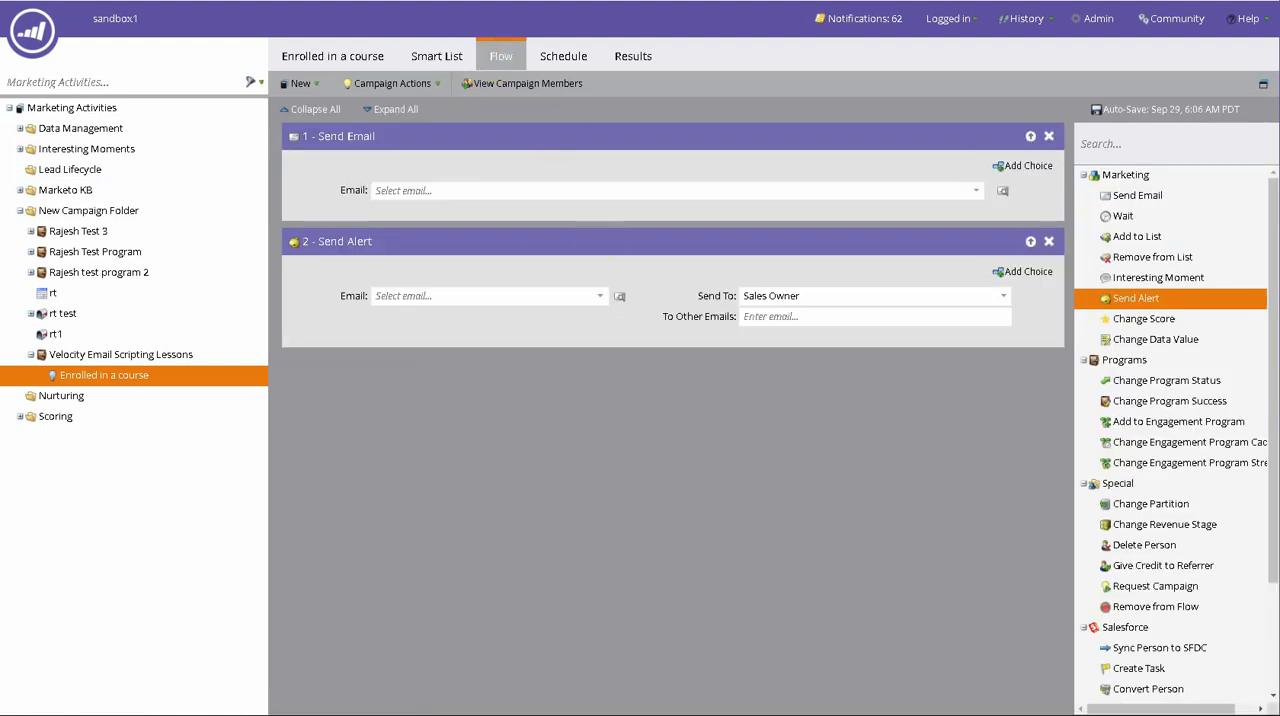
click(429, 57)
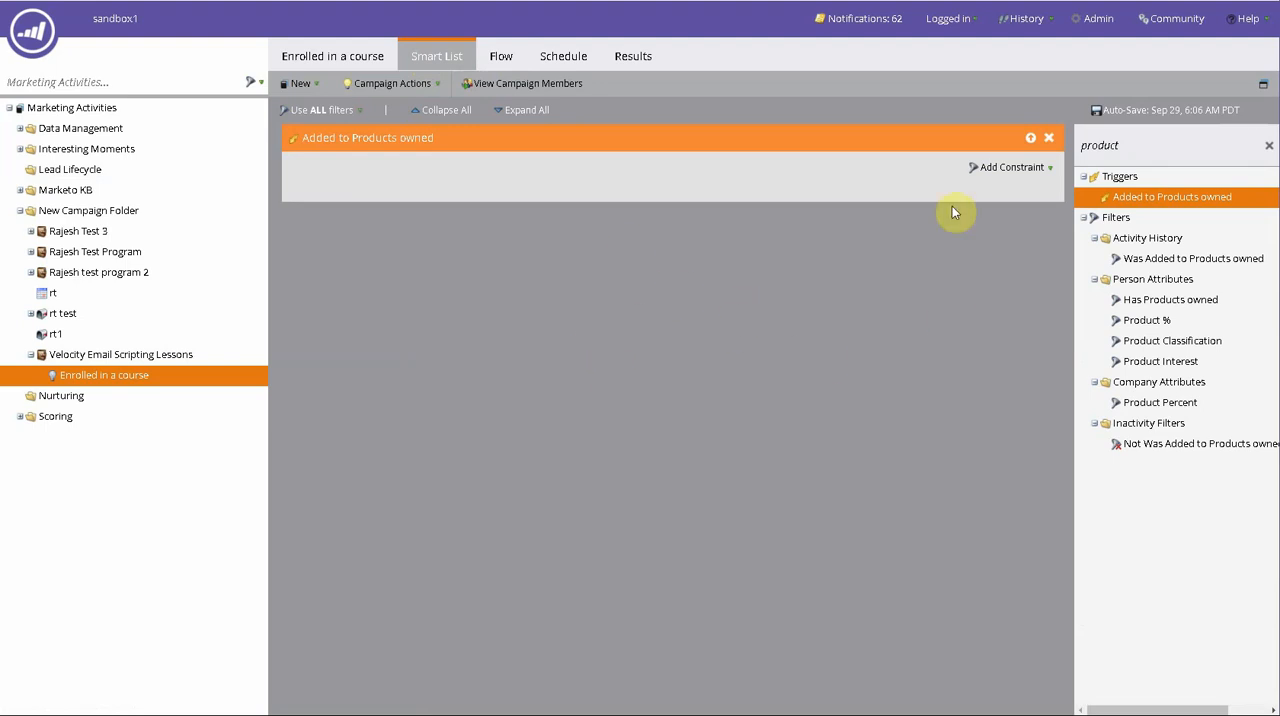
click(978, 169)
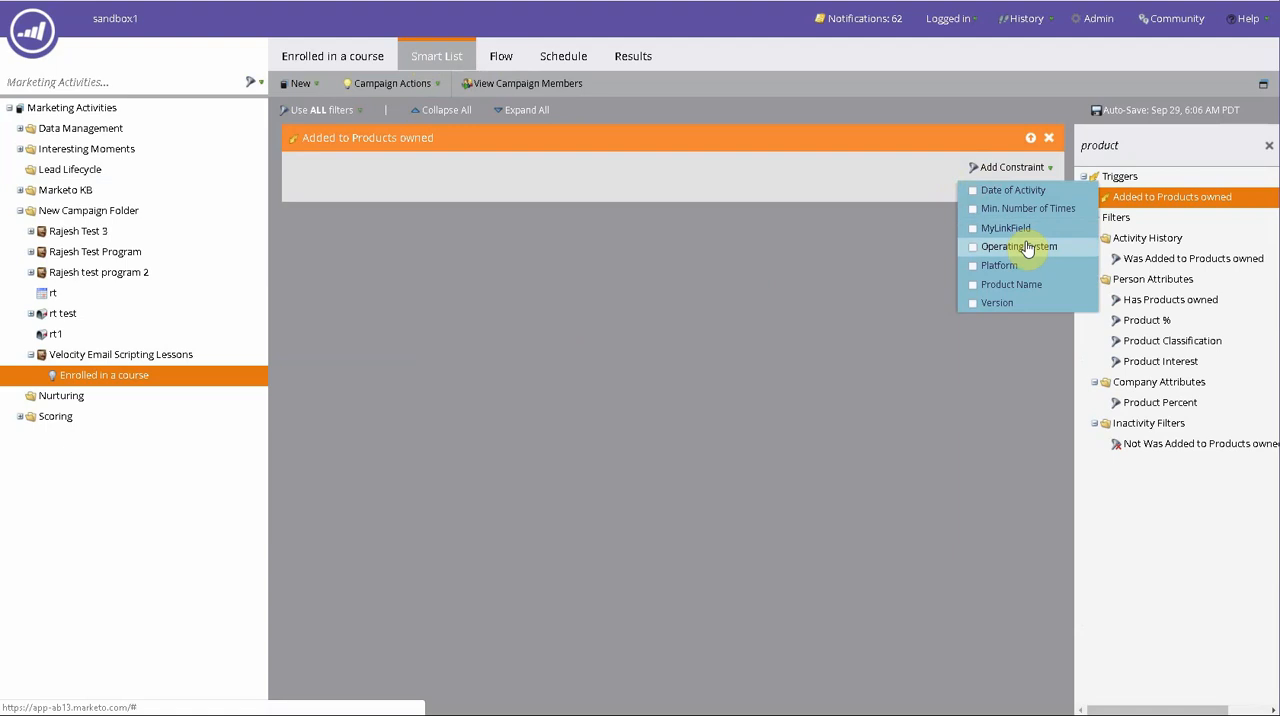
click(998, 266)
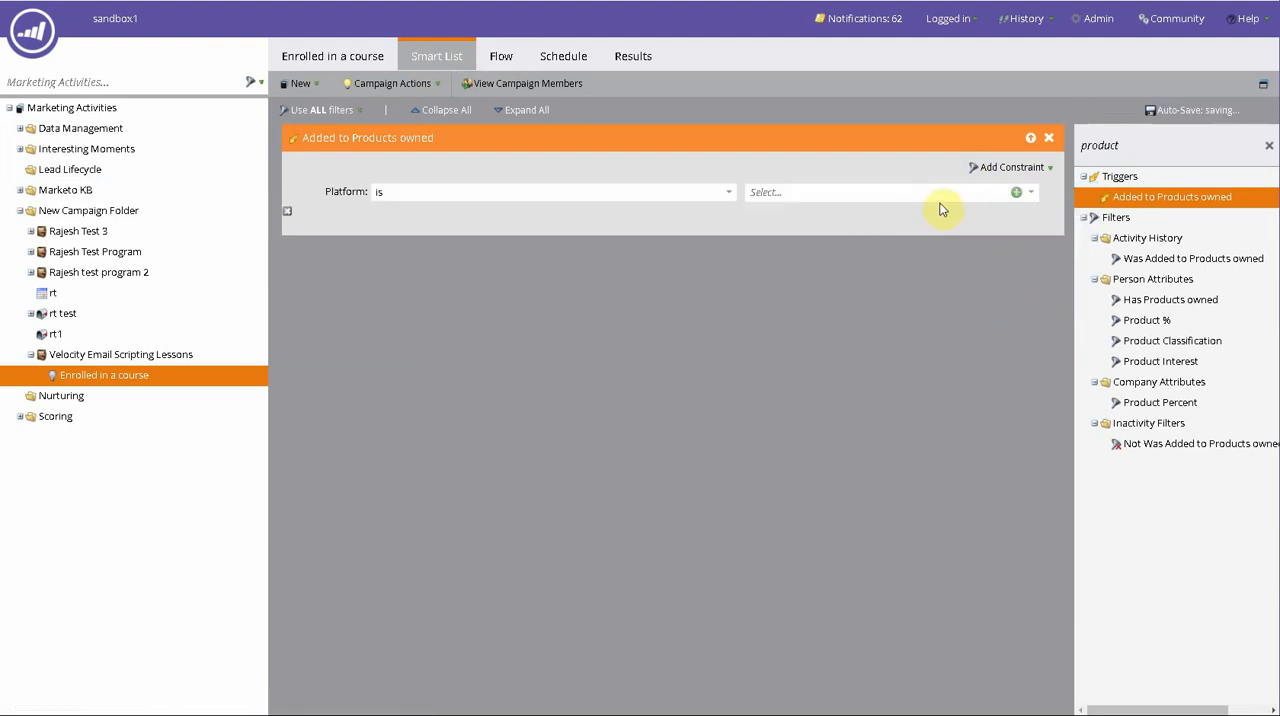
click(875, 188)
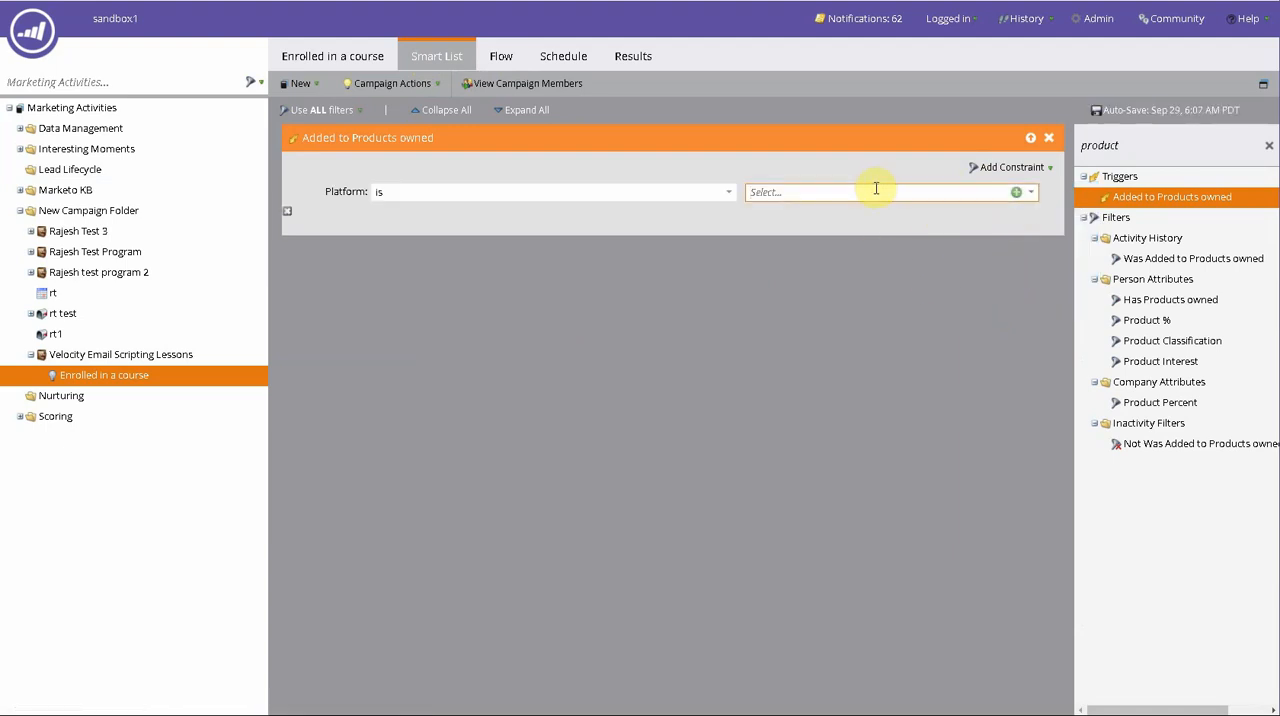
text(Windows)
click(854, 493)
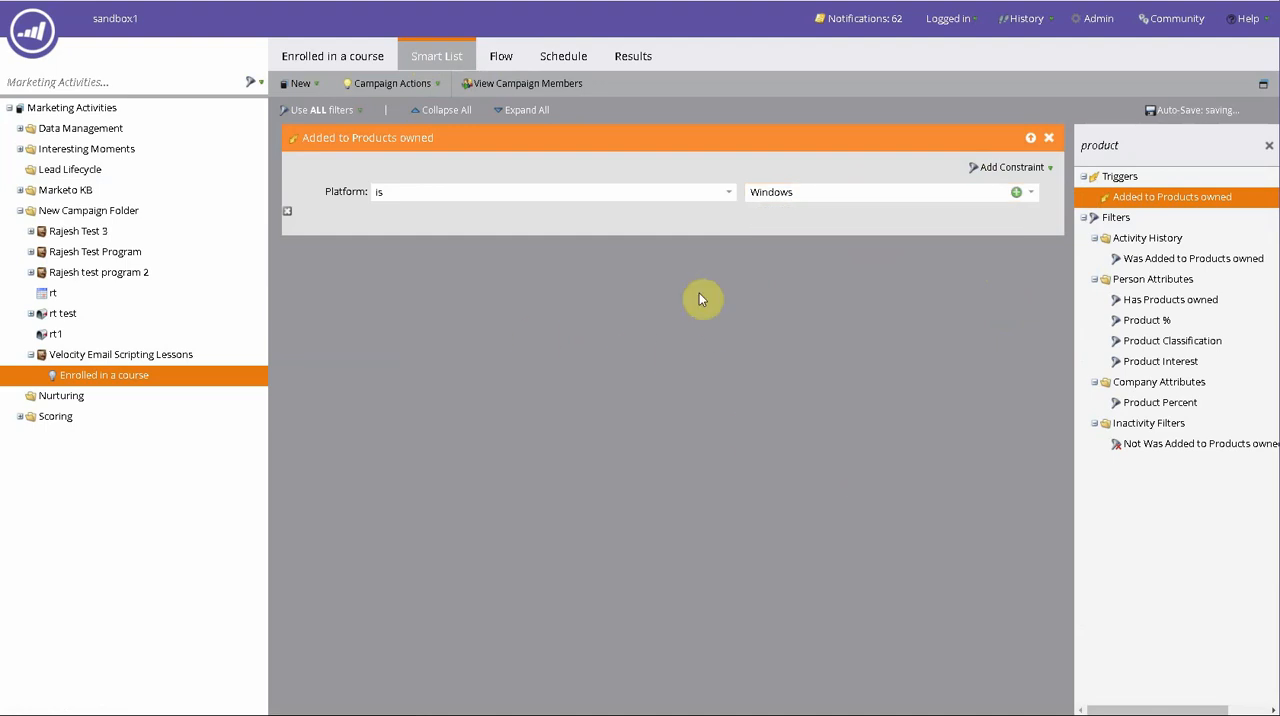
- Add Product Name, Version, Date of Activity and Min. Number of Times constraints to the Added to Products owned trigger
click(985, 170)
click(990, 285)
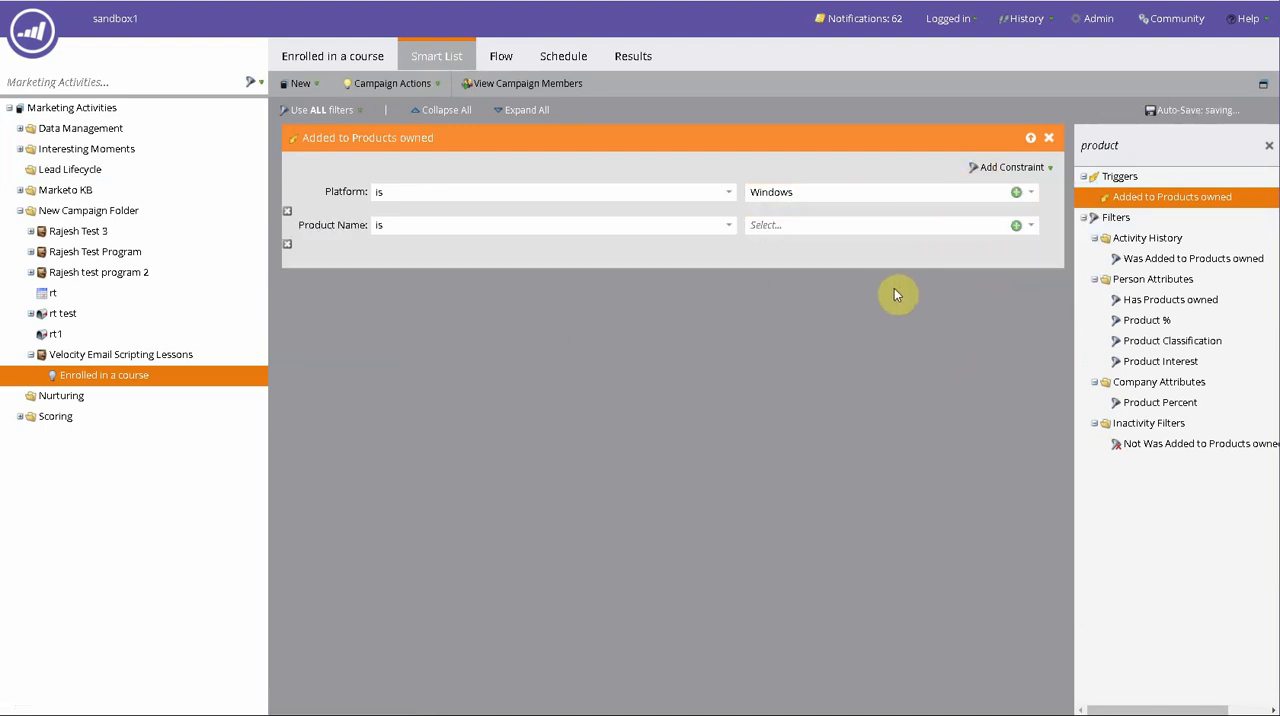
click(986, 168)
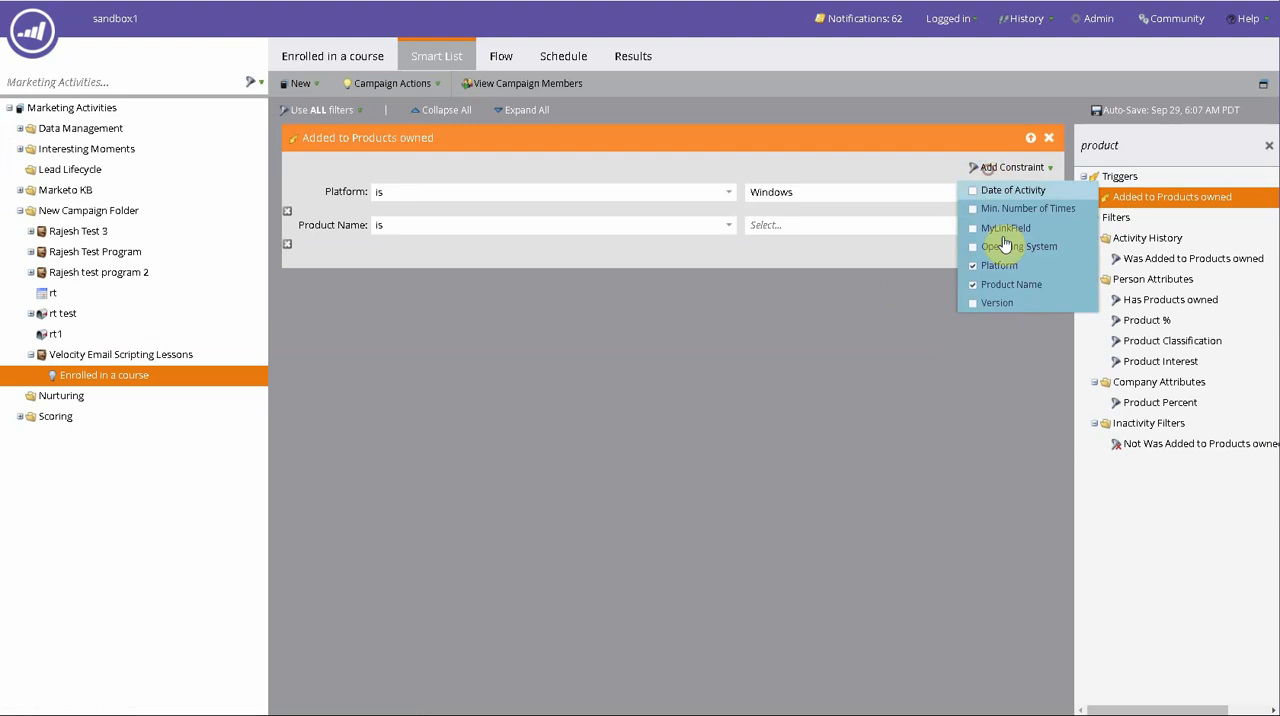
click(1013, 304)
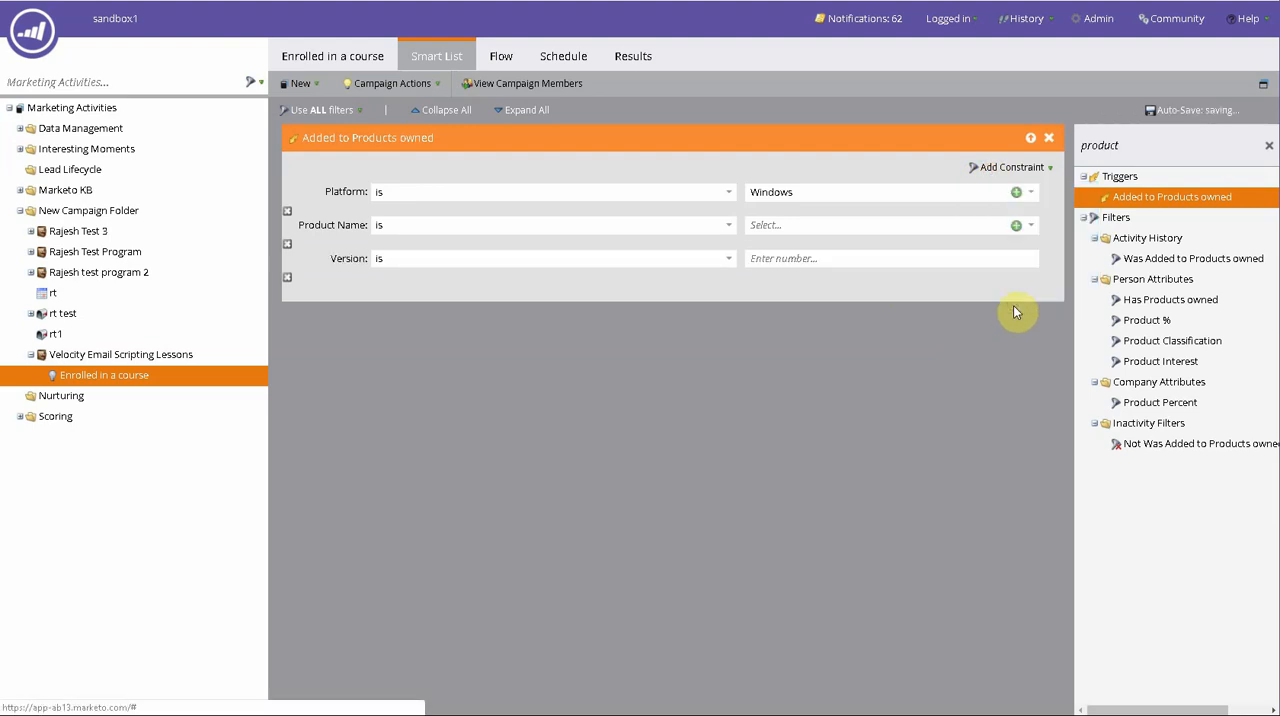
click(1006, 174)
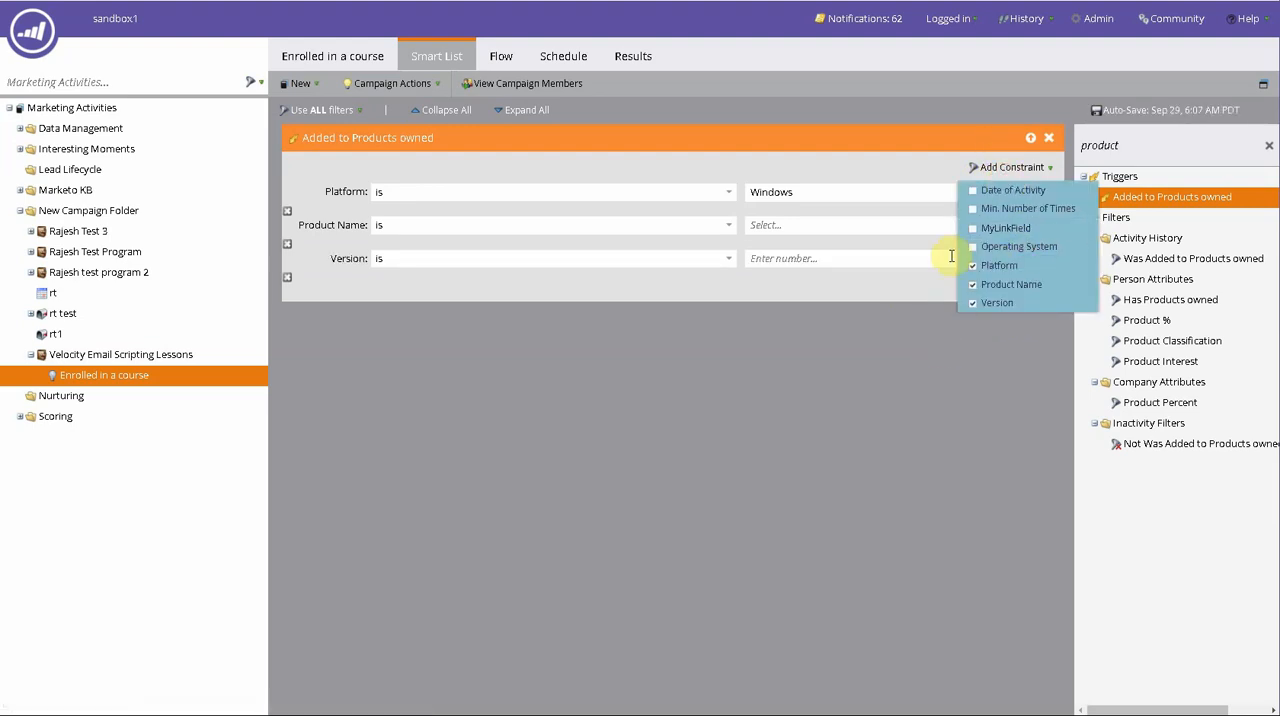
click(996, 196)
click(991, 176)
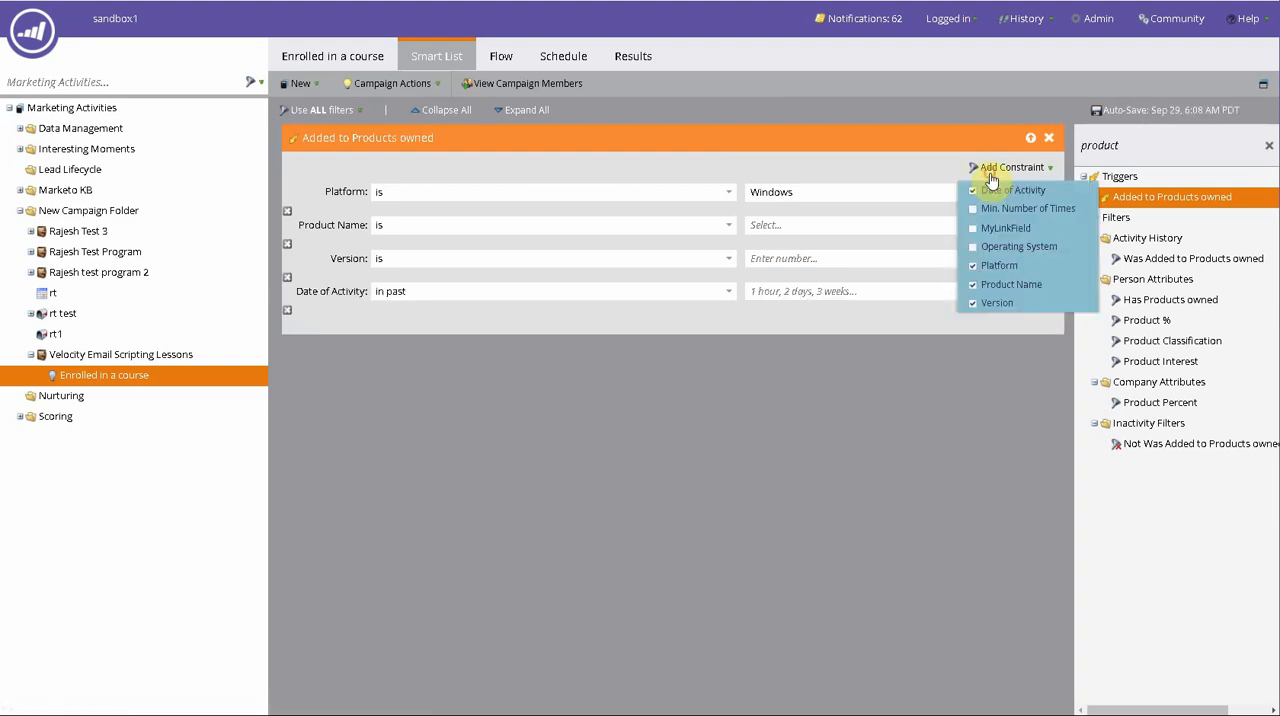
click(1000, 208)
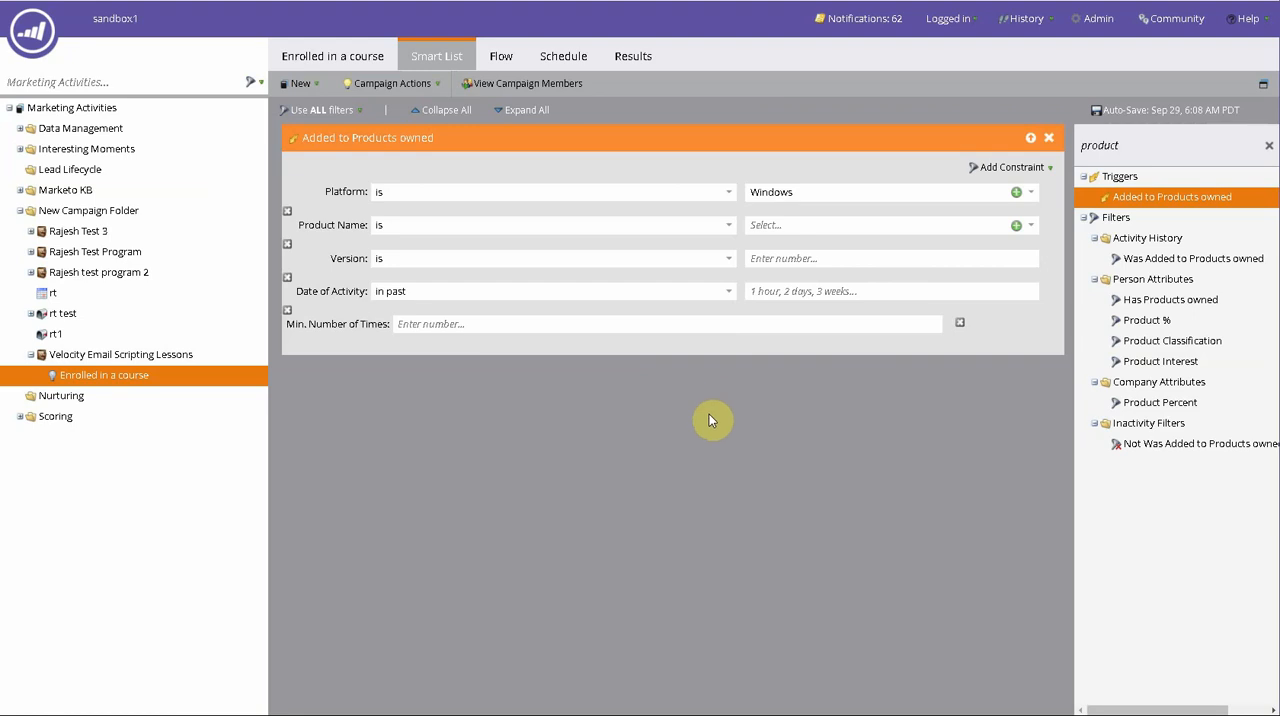
- Replace the Added to Products owned trigger with the Was Added to Products owned filter and add an Operating System constraint
click(1049, 137)
click(796, 444)
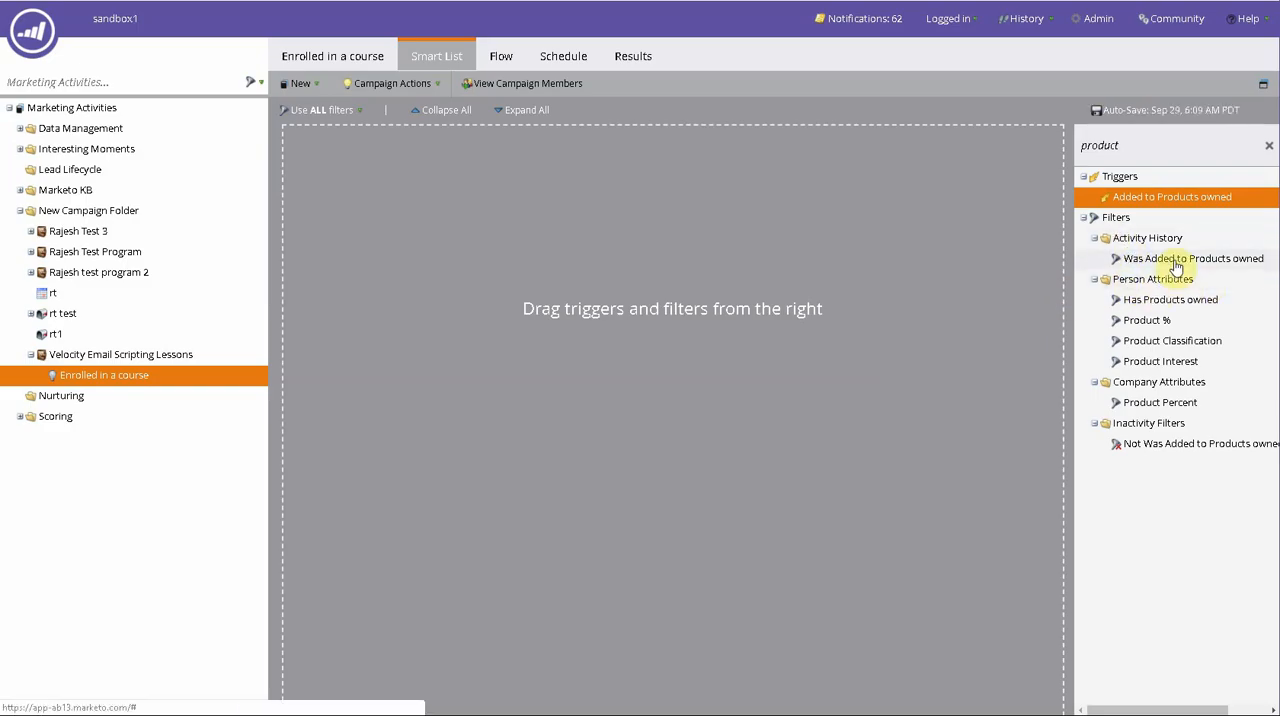
drag(1176, 262, 843, 271)
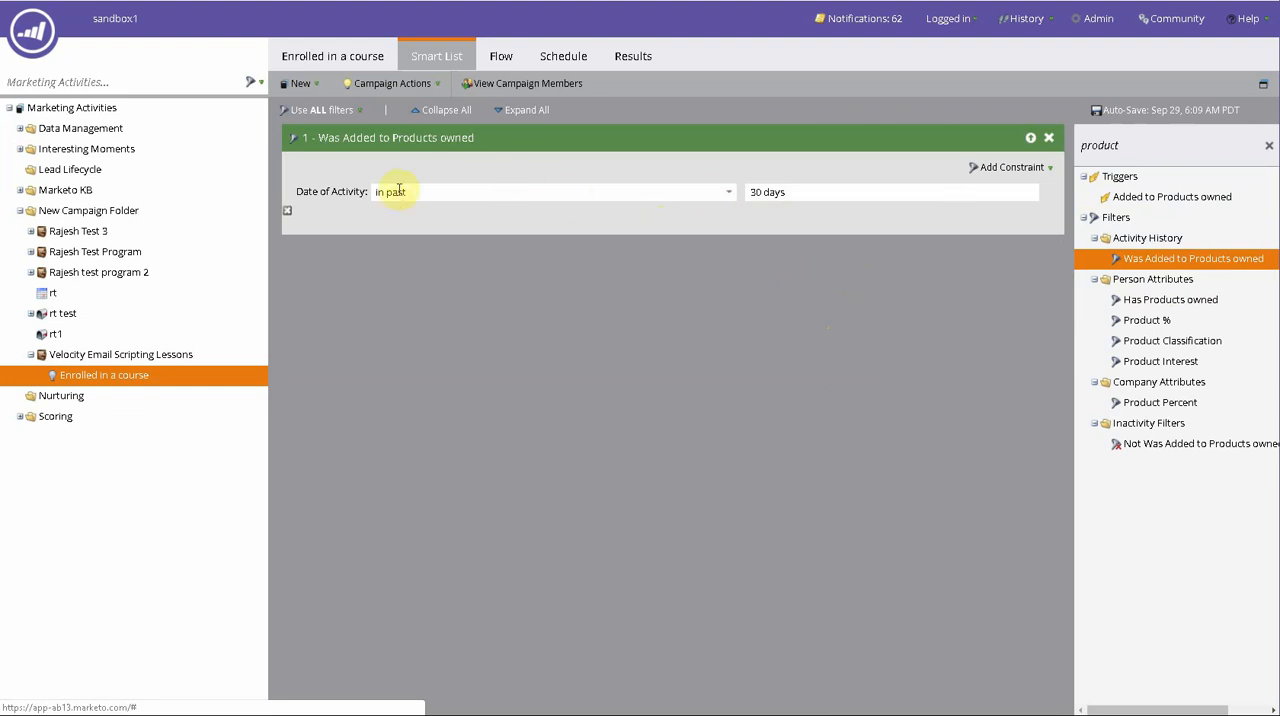
click(975, 167)
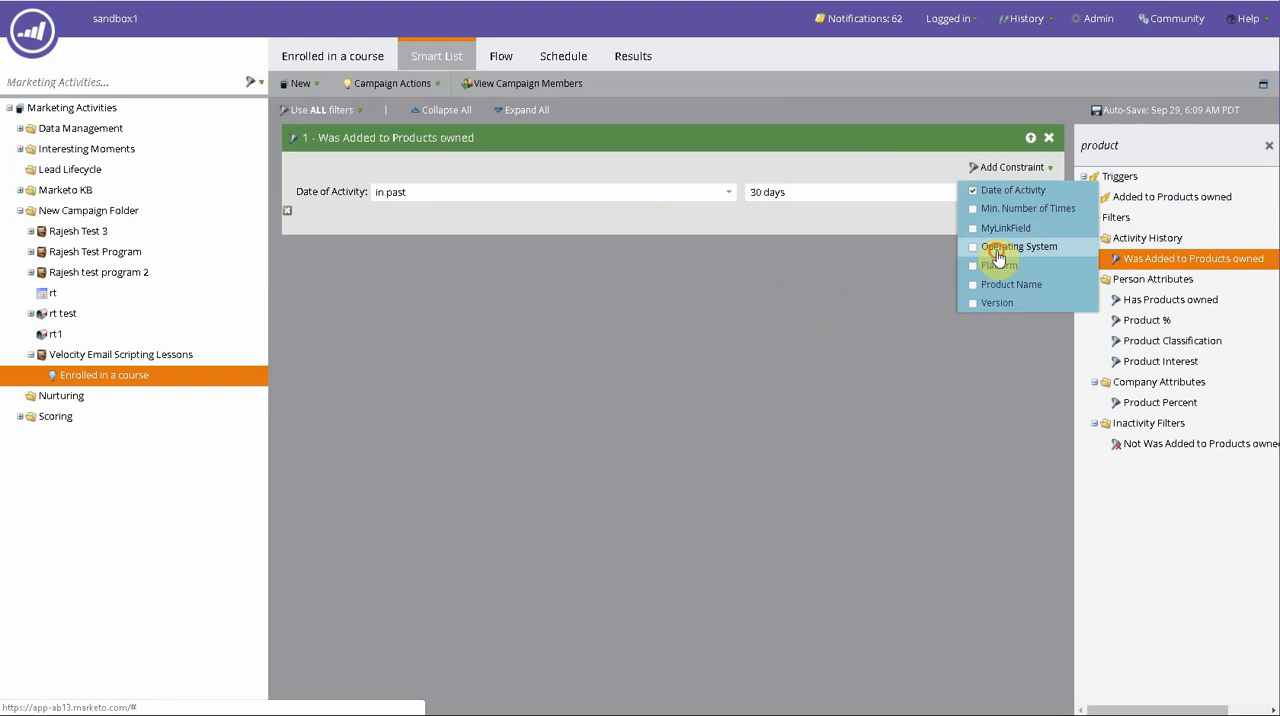
click(996, 247)
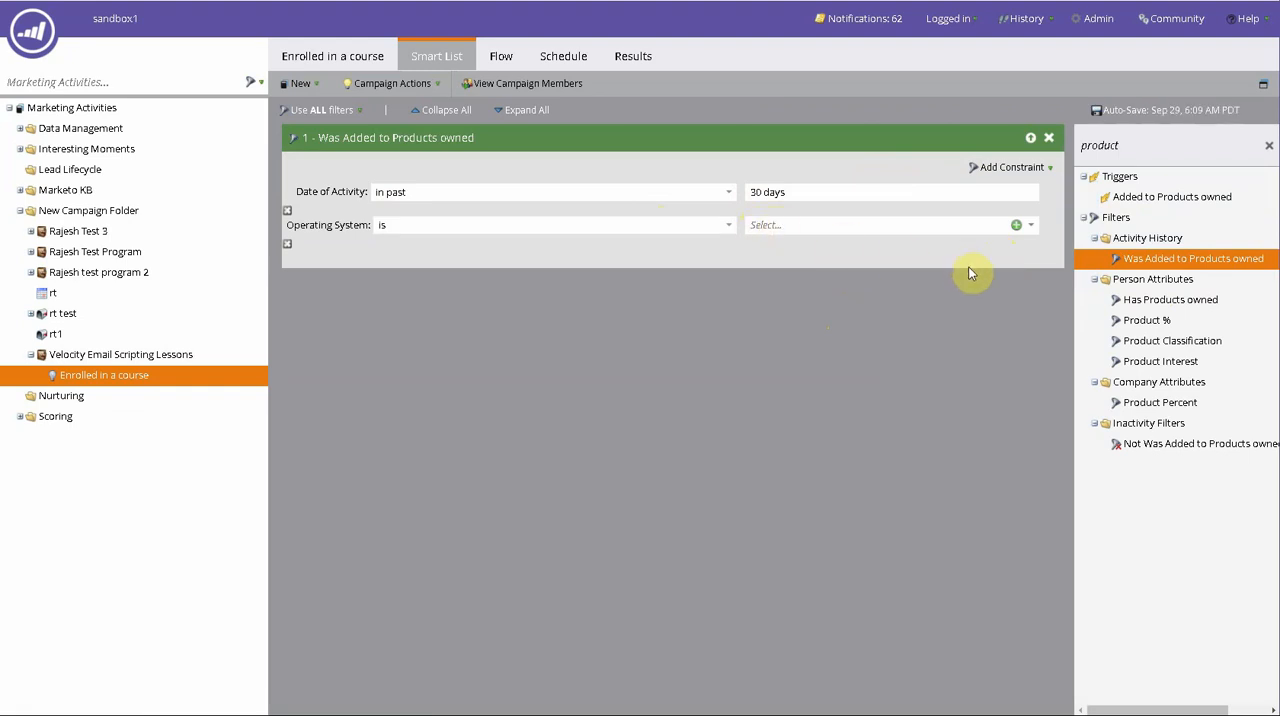
click(983, 170)
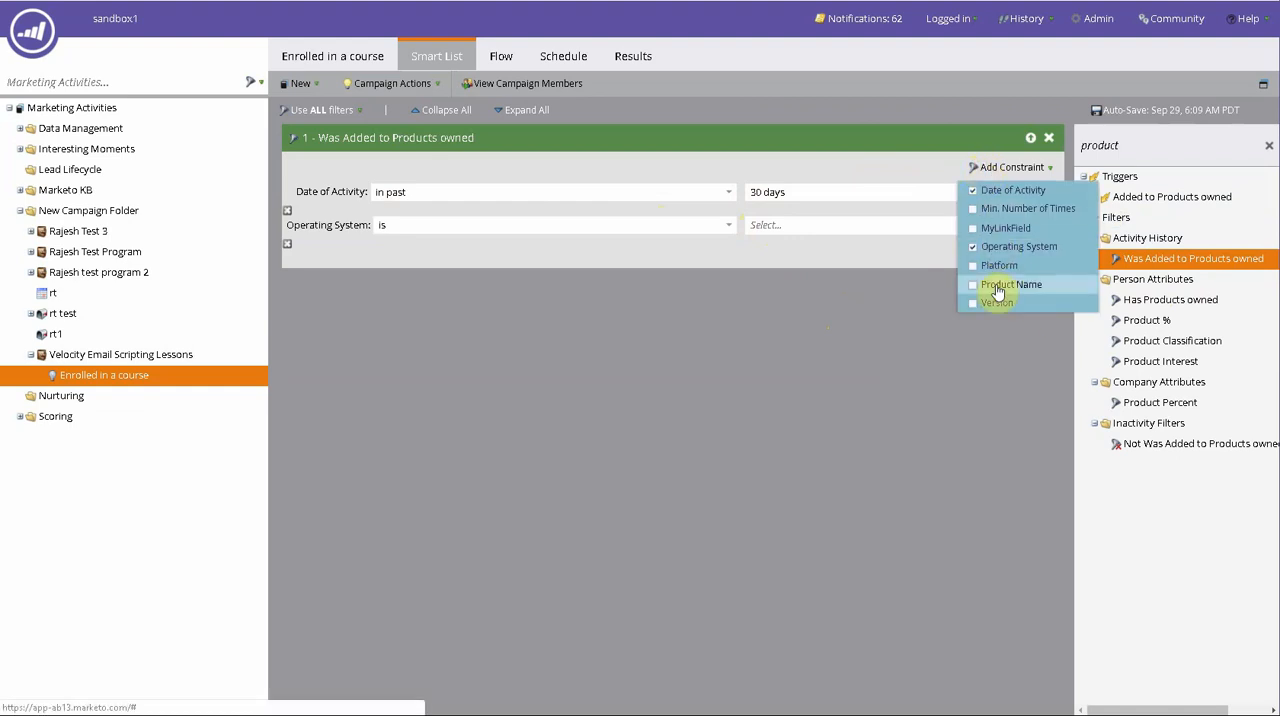
click(970, 445)
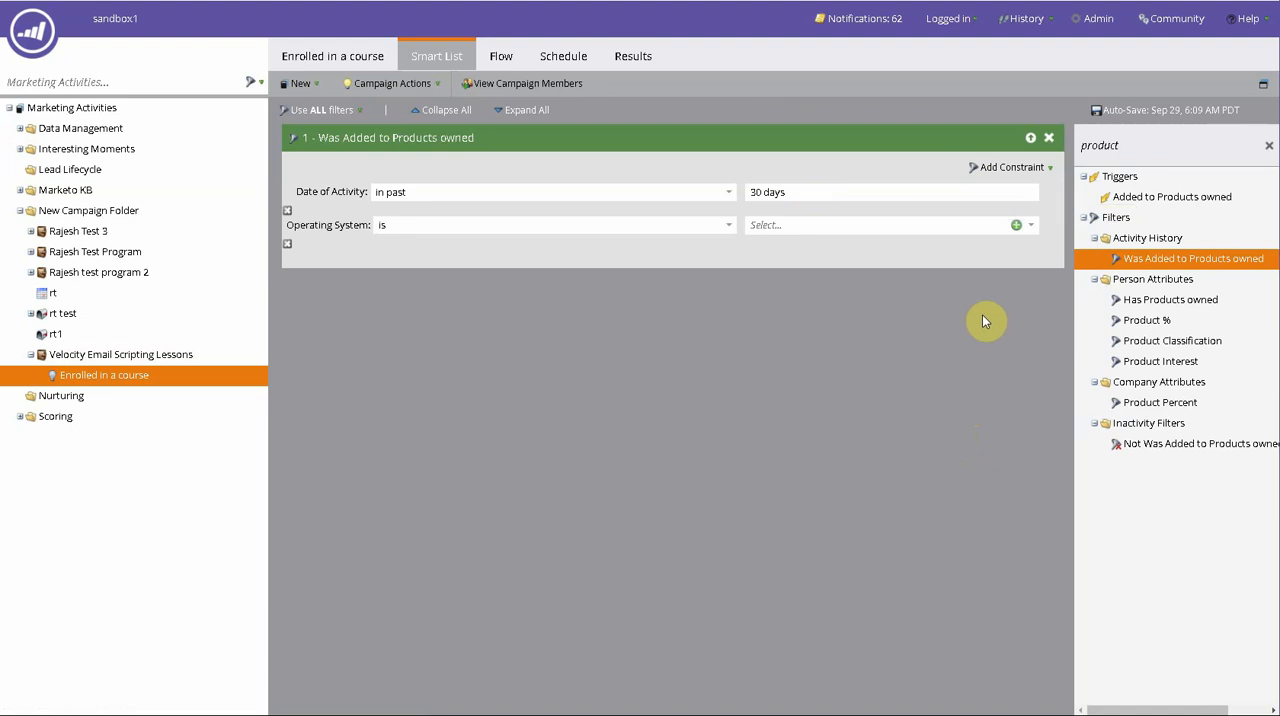
- Replace the Was Added to Products owned filter with the Has Products owned filter
click(1049, 139)
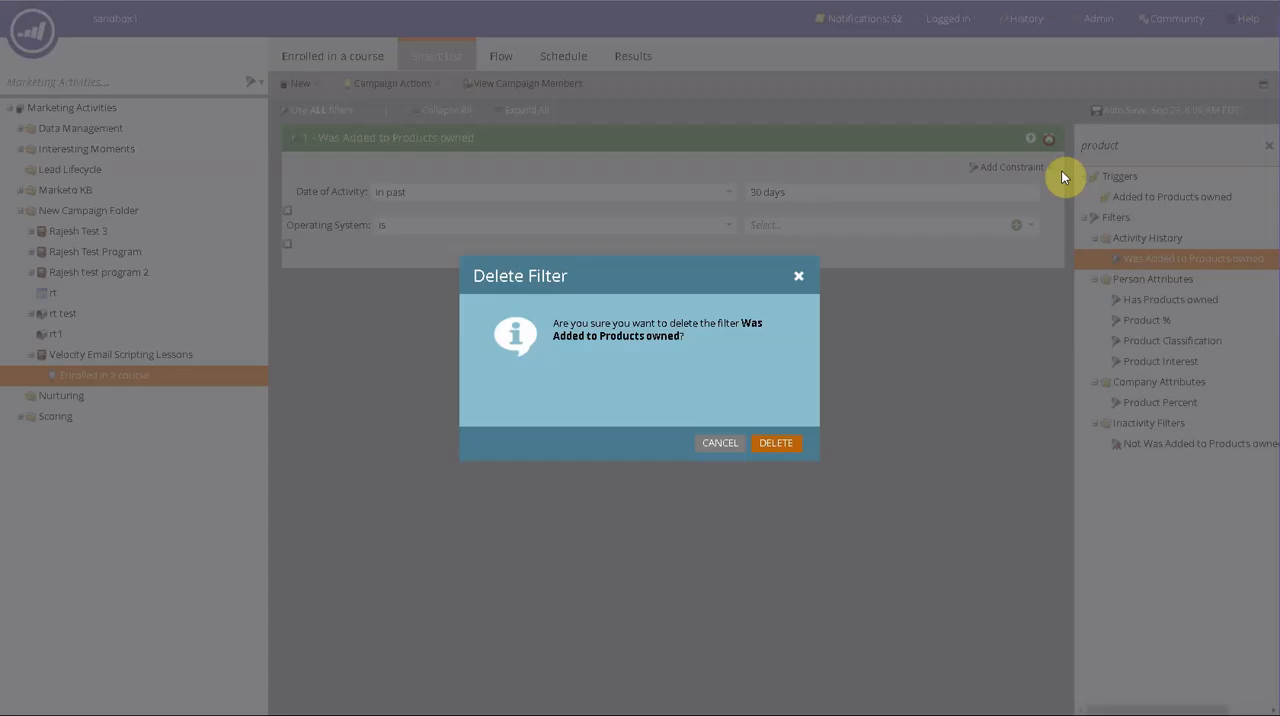
click(783, 450)
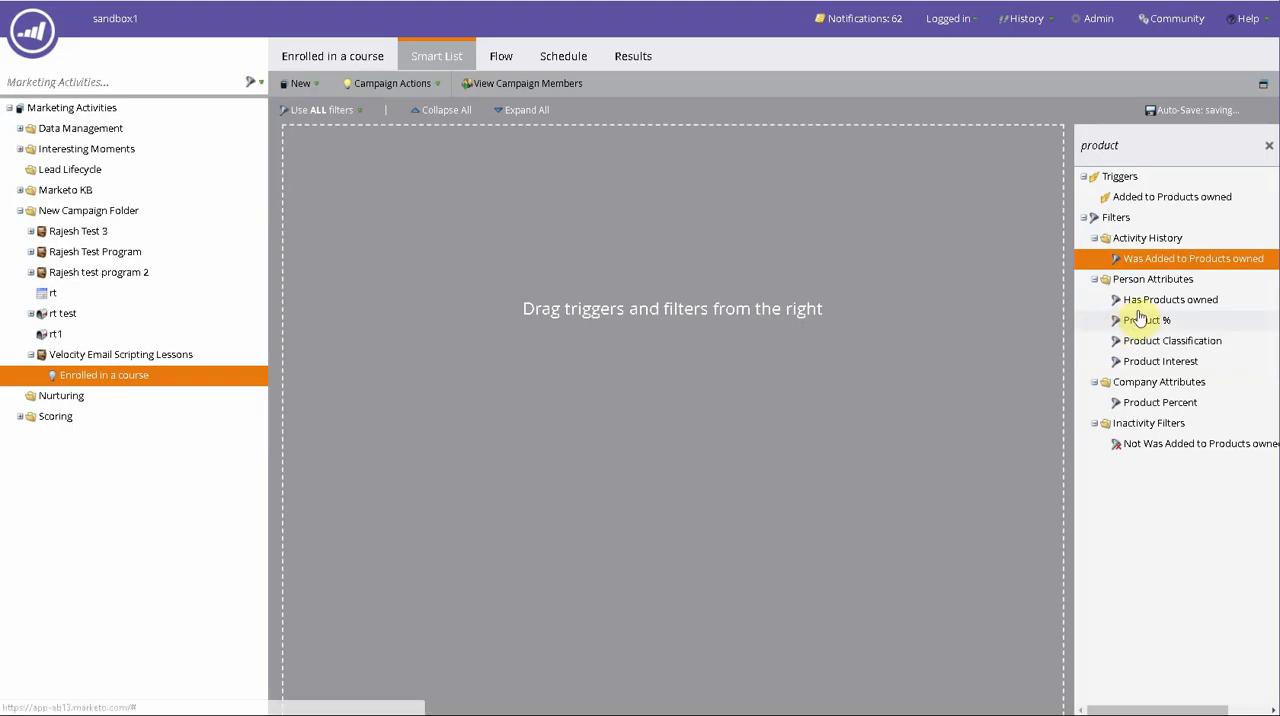
drag(1150, 300, 885, 324)
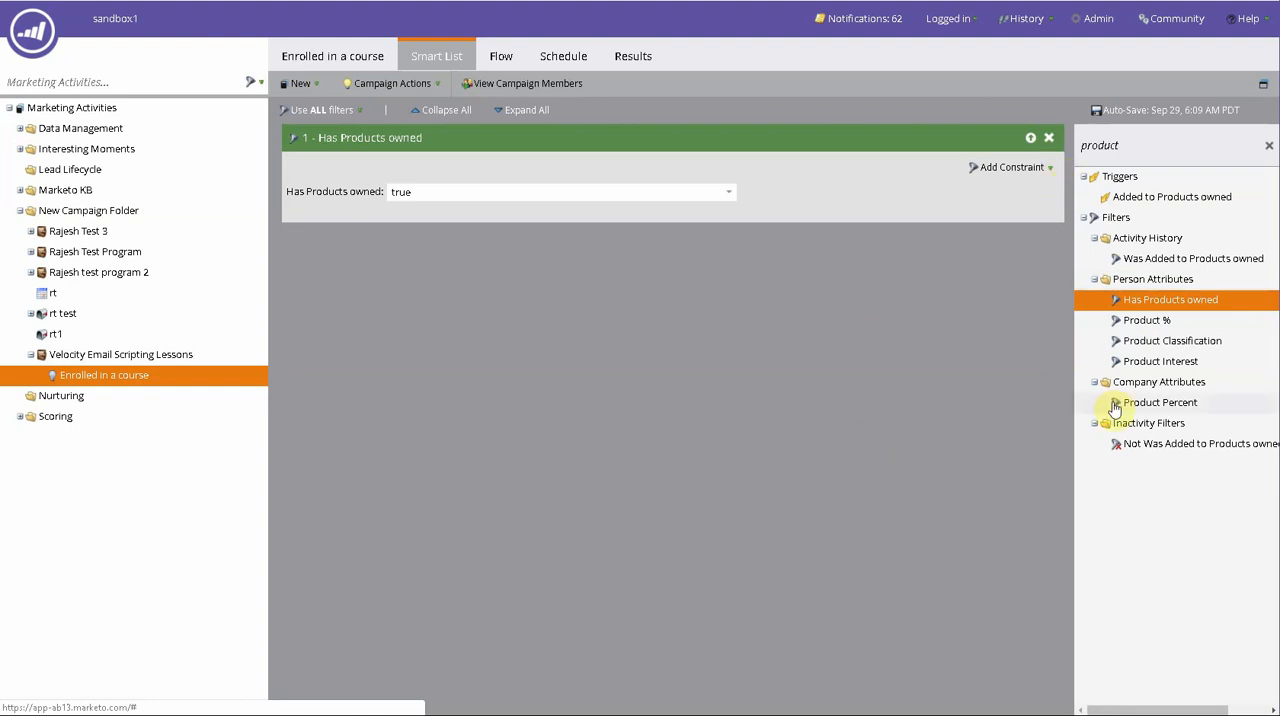
- Replace the Has Products owned filter with the Not Was Added to Products owned inactivity filter
click(1049, 137)
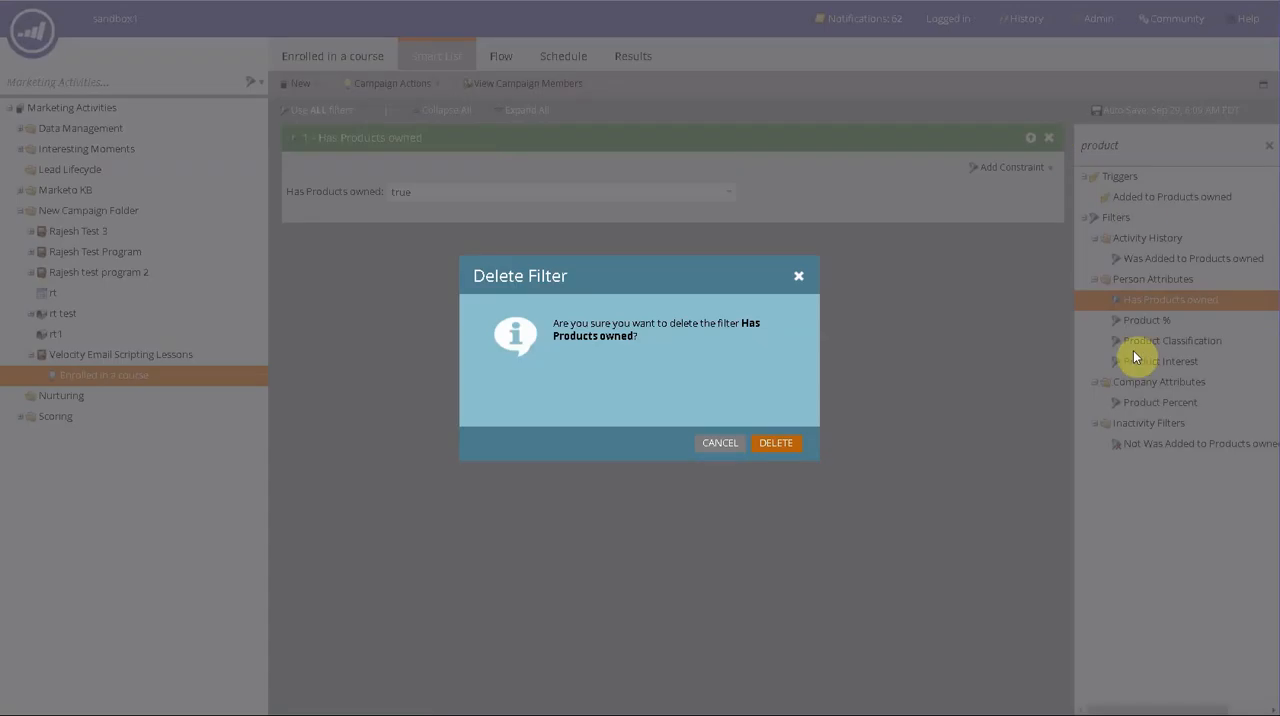
click(768, 442)
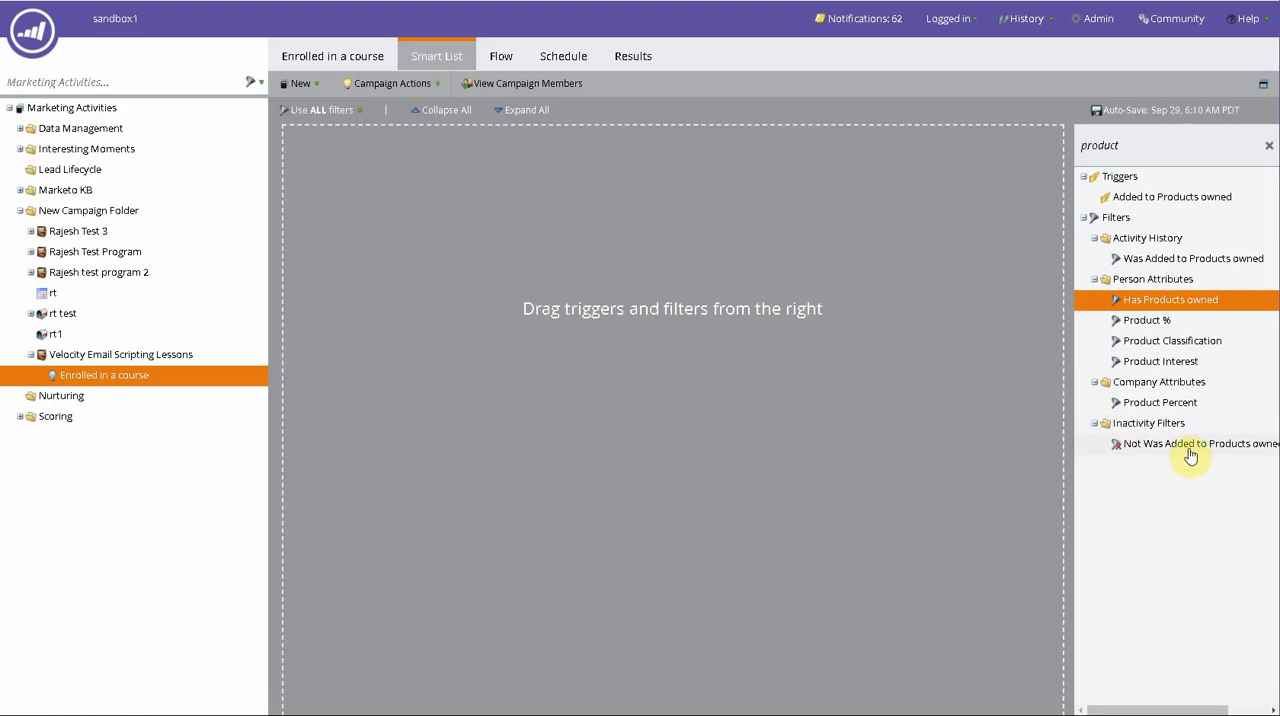
drag(1188, 446, 770, 332)
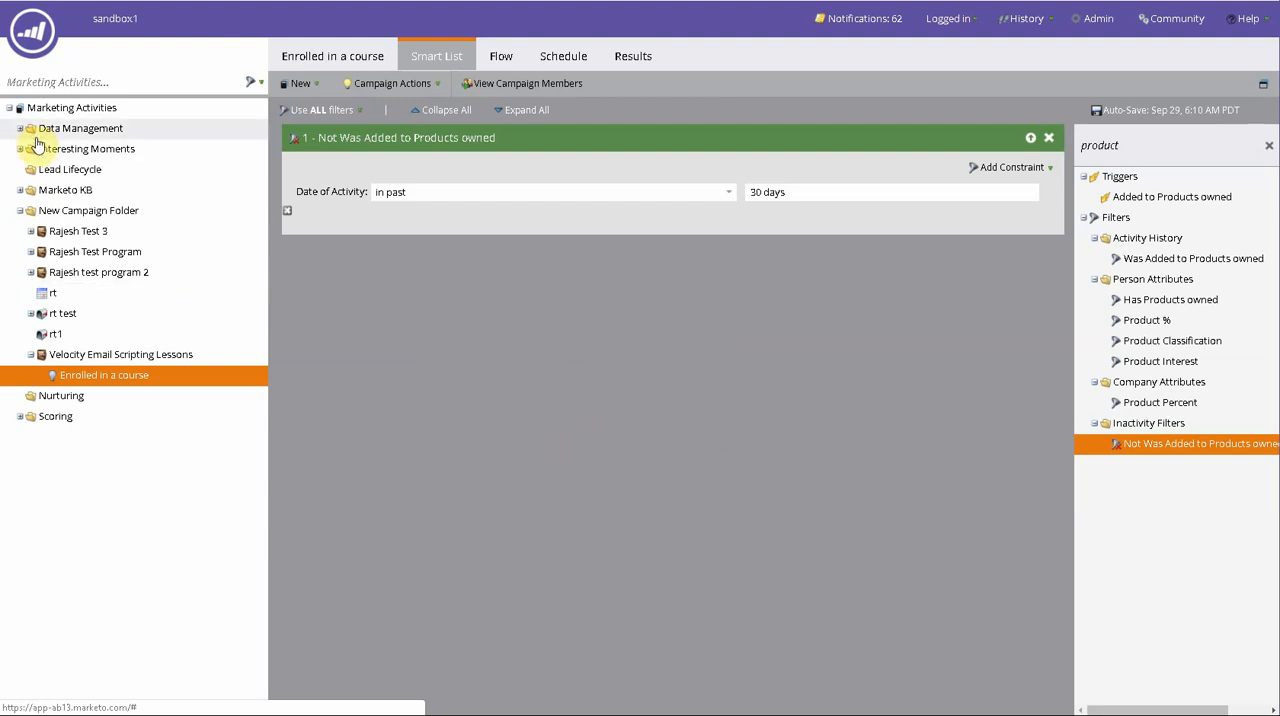
- Open the Database area in a separate browser tab and switch to it
click(40, 48)
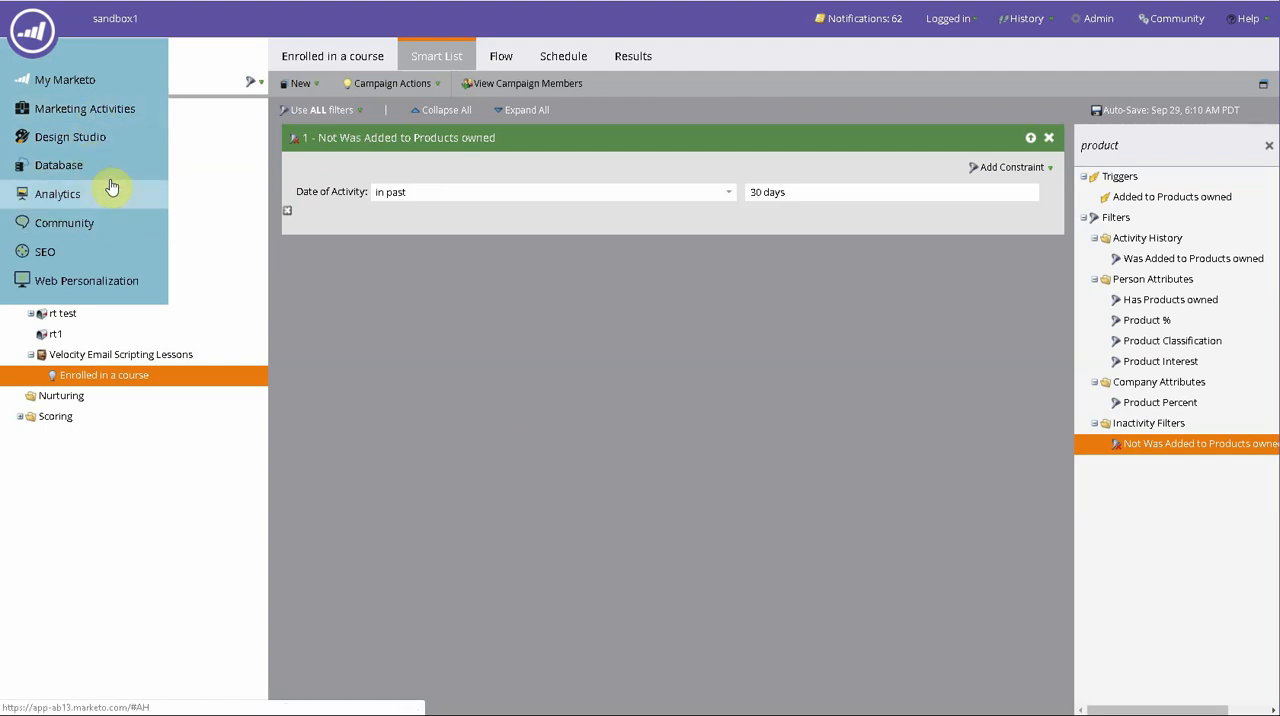
right_click(110, 169)
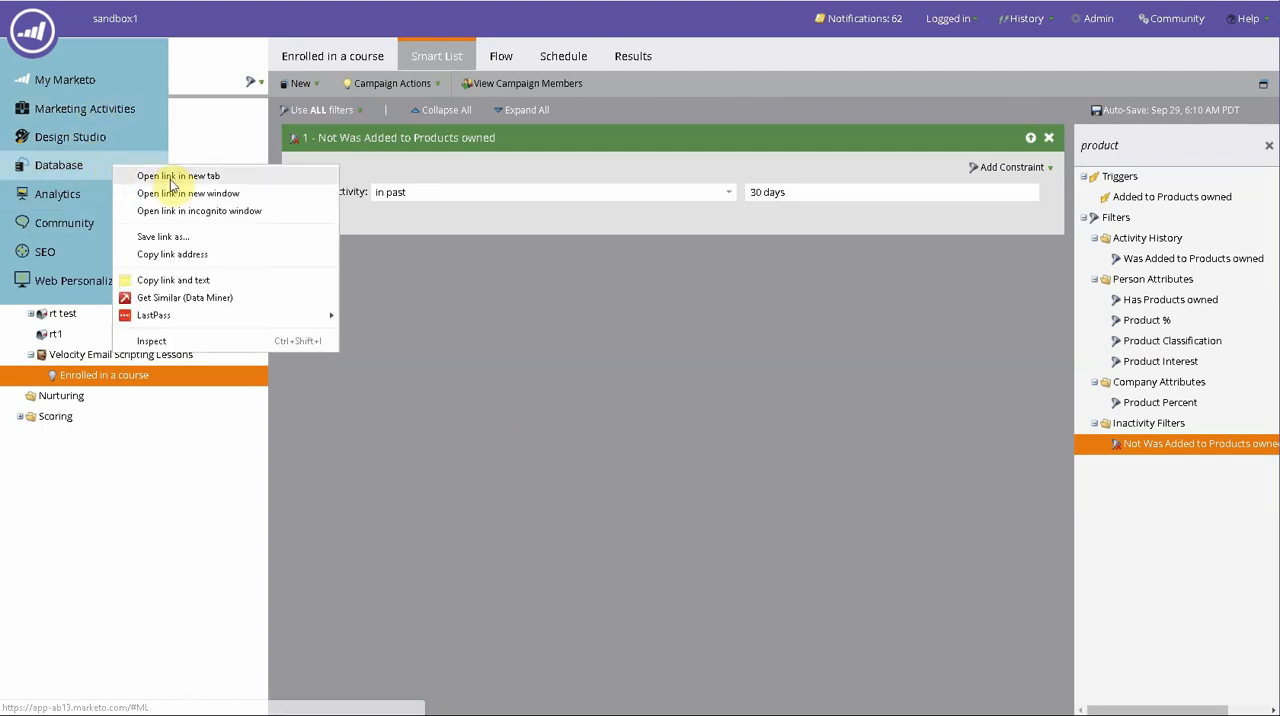
click(170, 180)
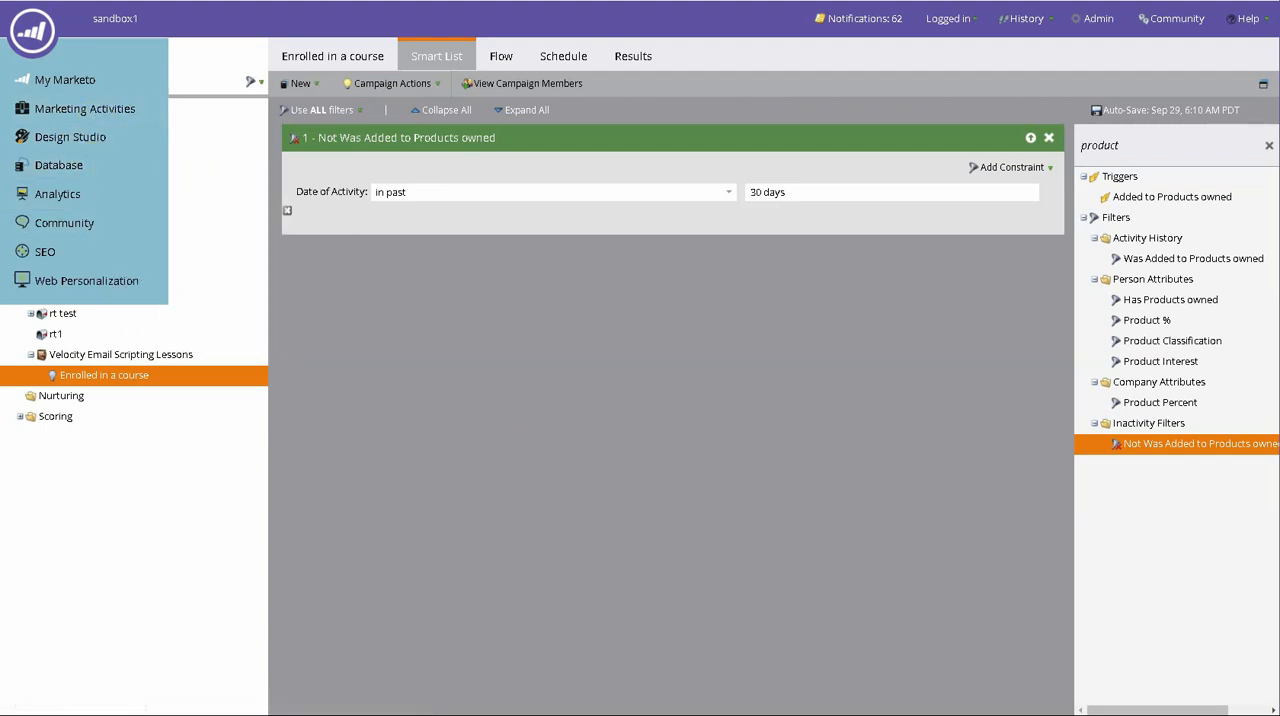
click(486, 1)
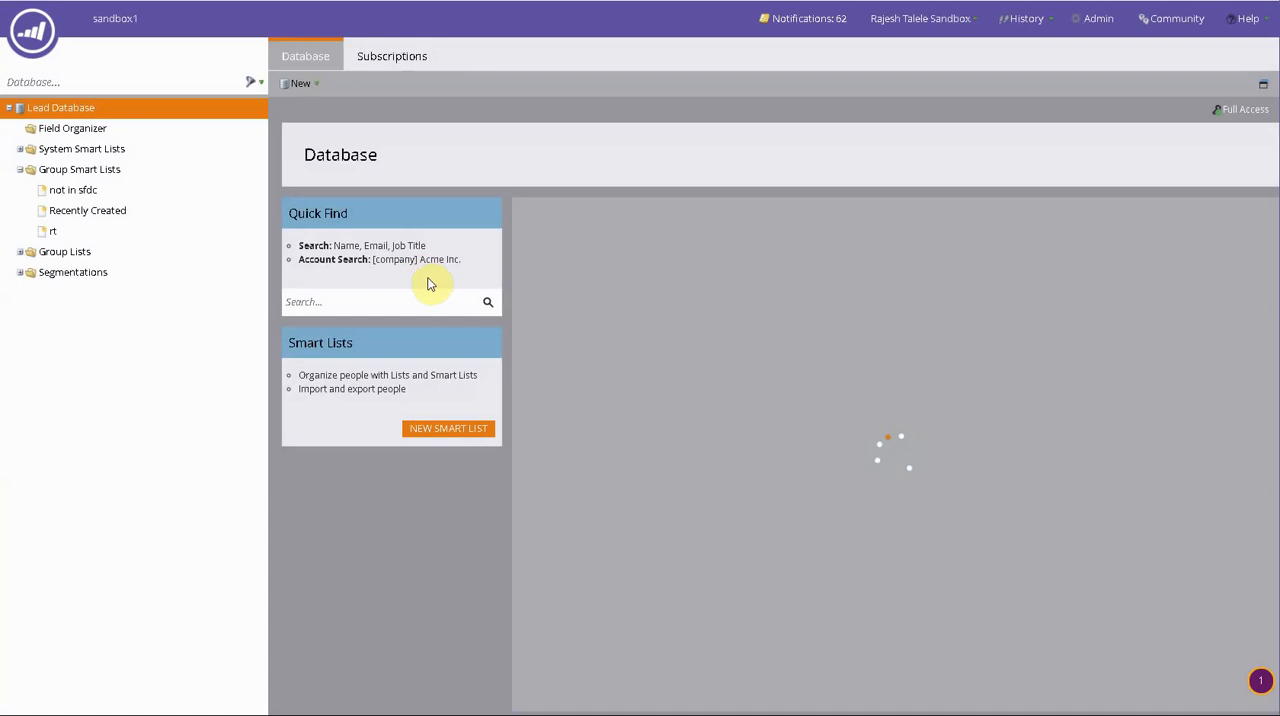
- Search the lead database for the person by partial email address and open the matching person record
click(428, 284)
click(488, 304)
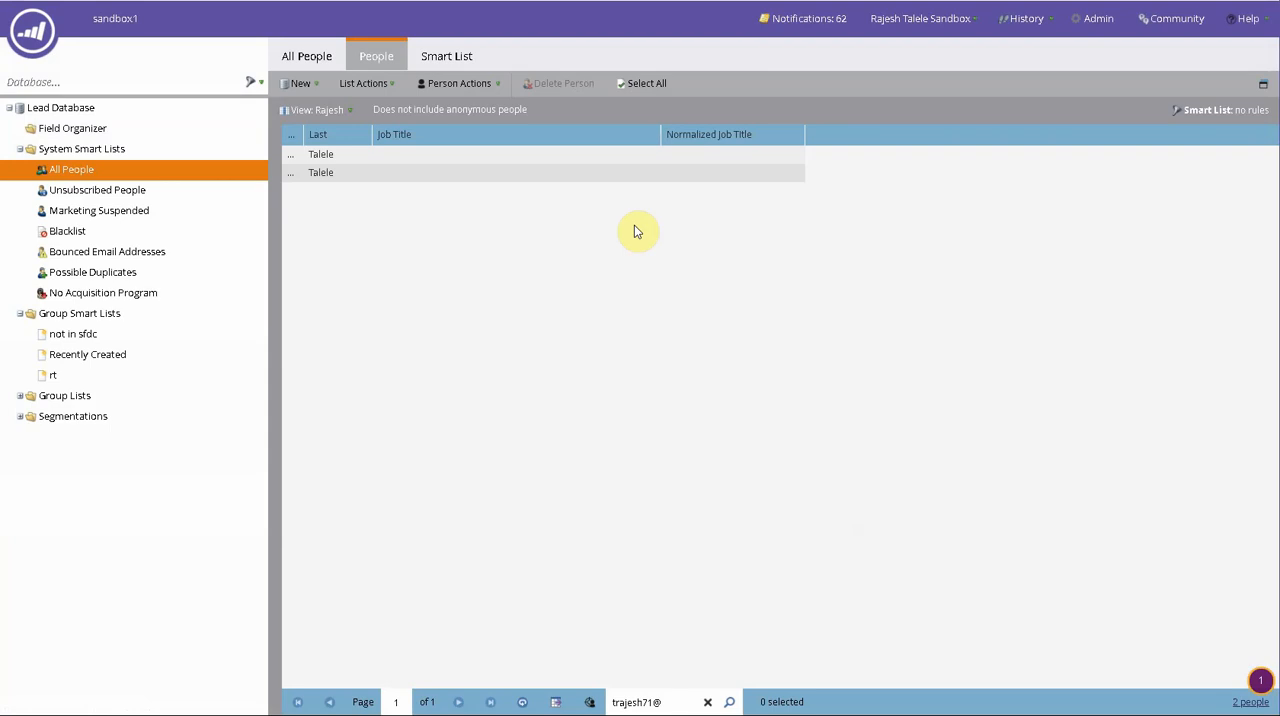
double_click(446, 176)
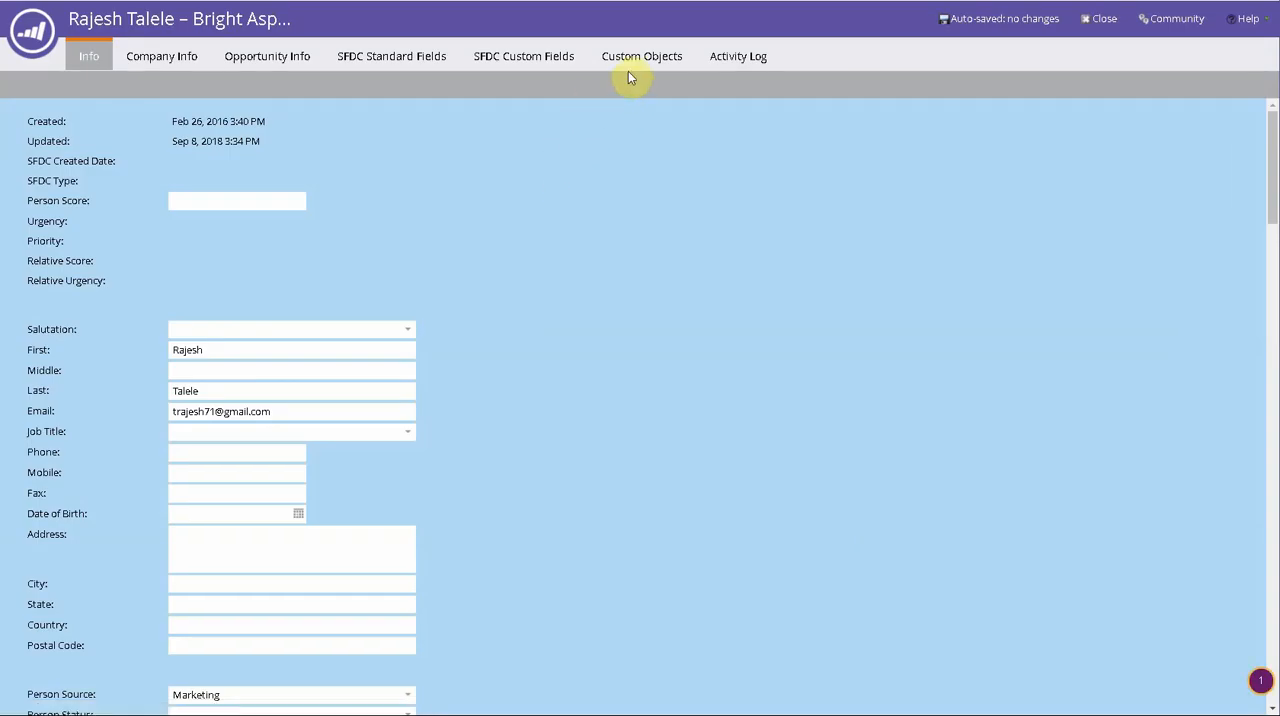
- Check the person's custom object records for Products owned
click(632, 62)
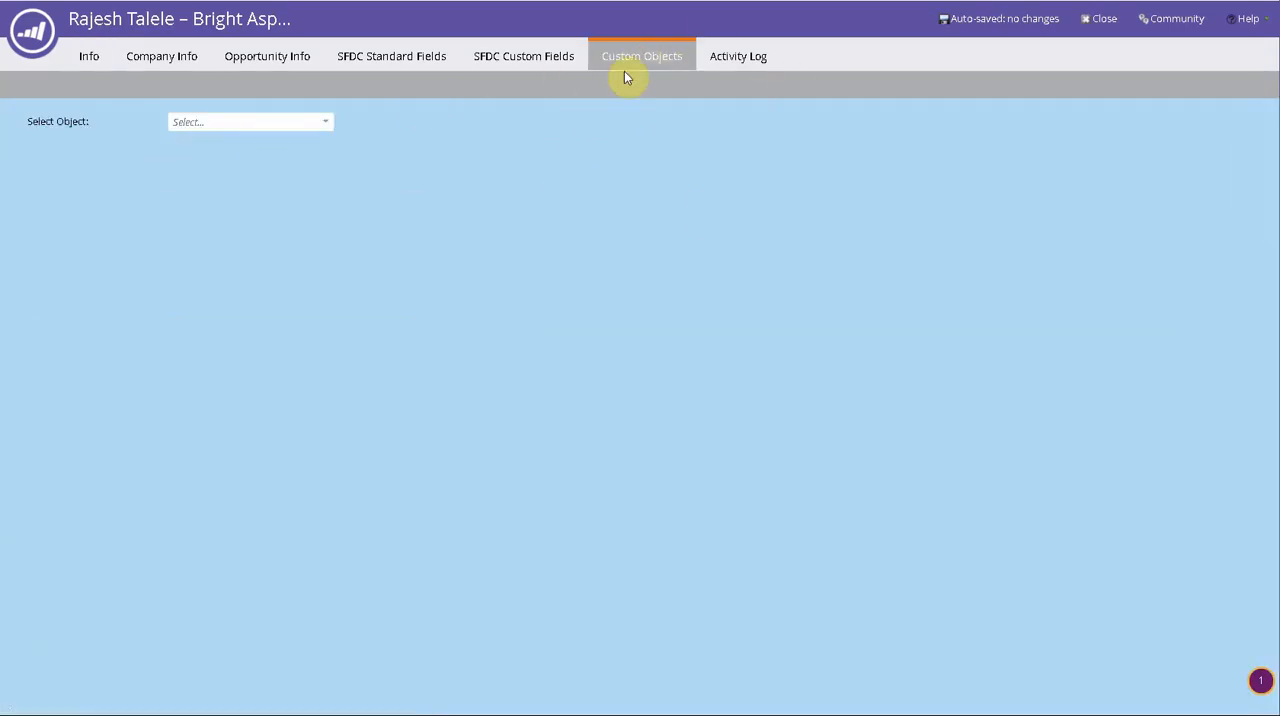
click(323, 123)
click(263, 141)
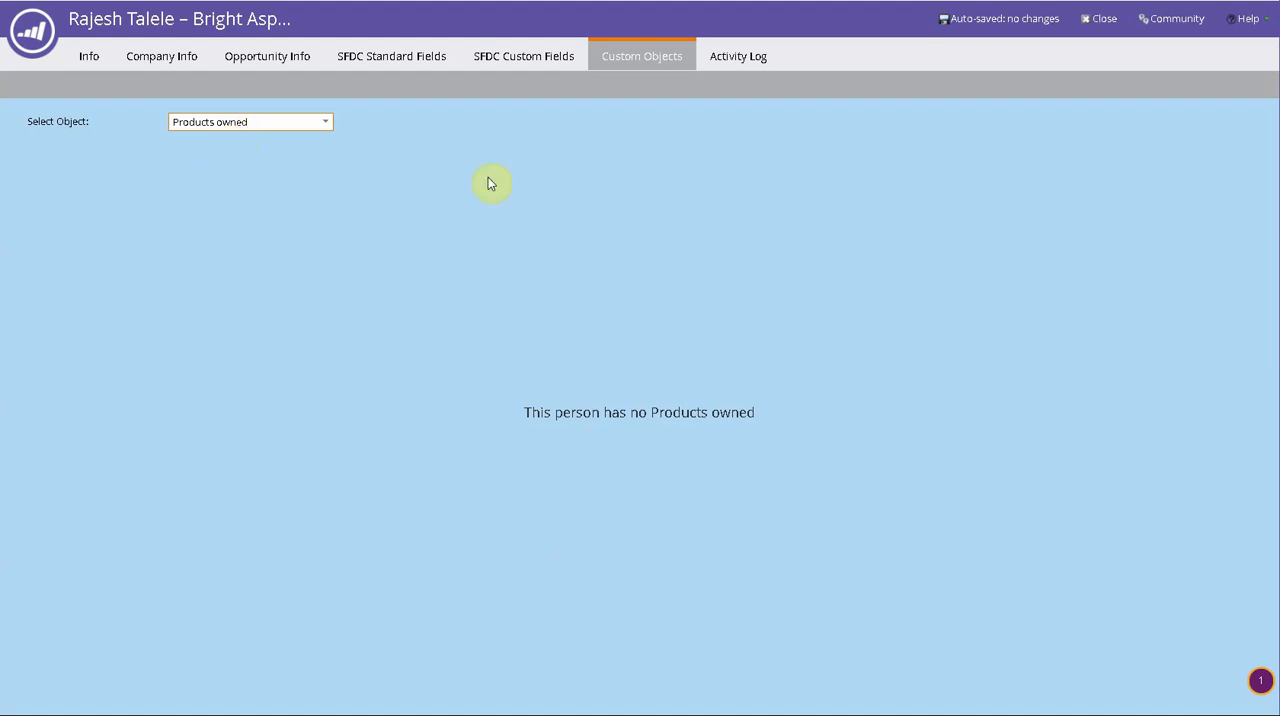
- Check the available object types on the person record, view its activity log, and return to its custom objects
click(254, 133)
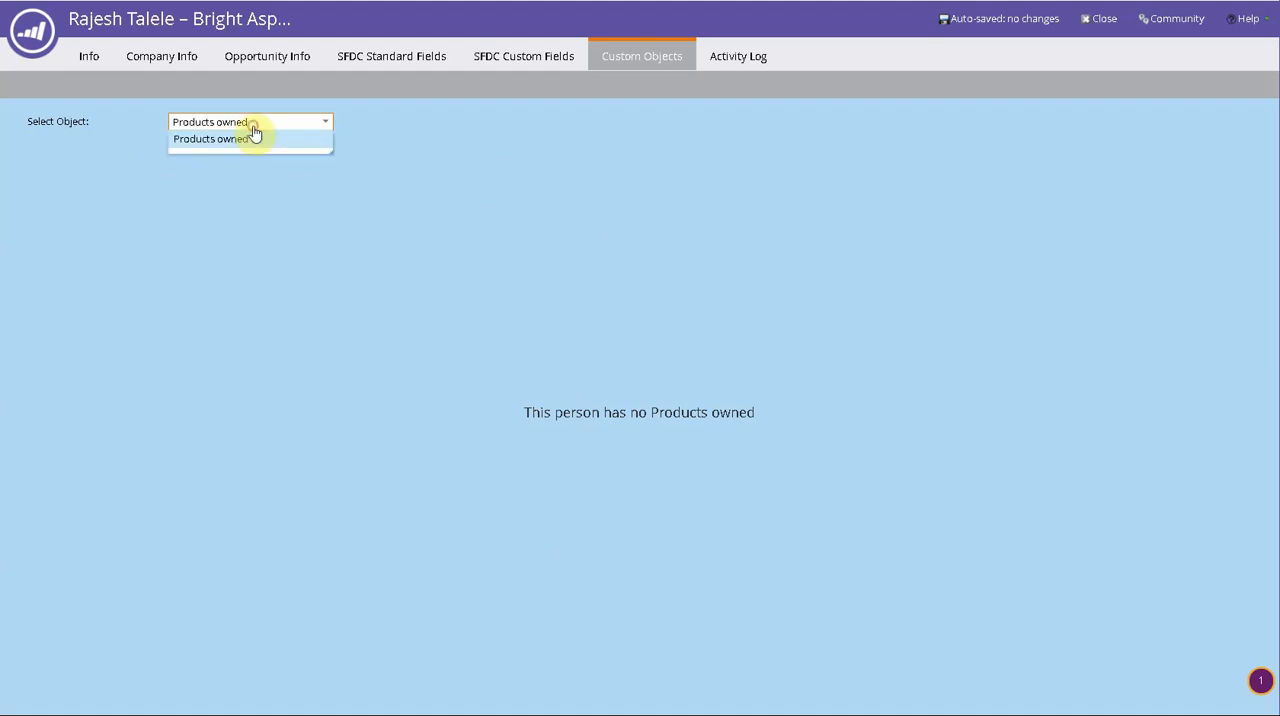
click(252, 131)
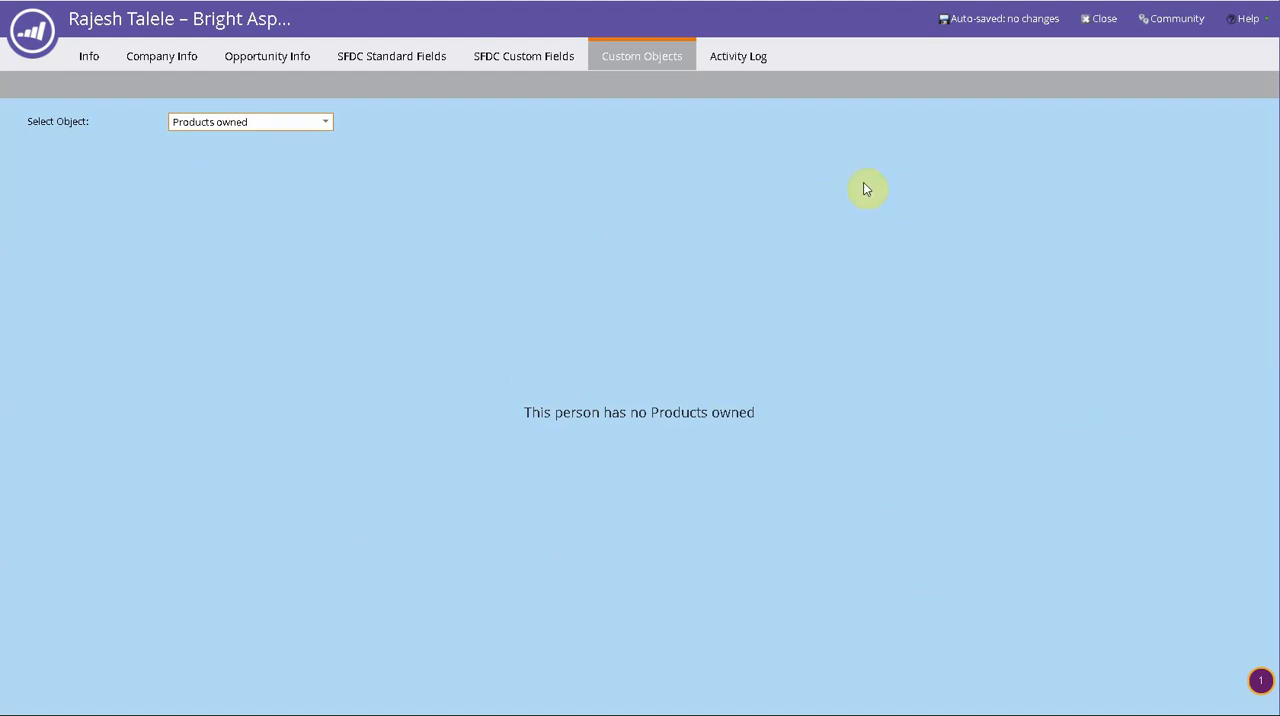
click(745, 60)
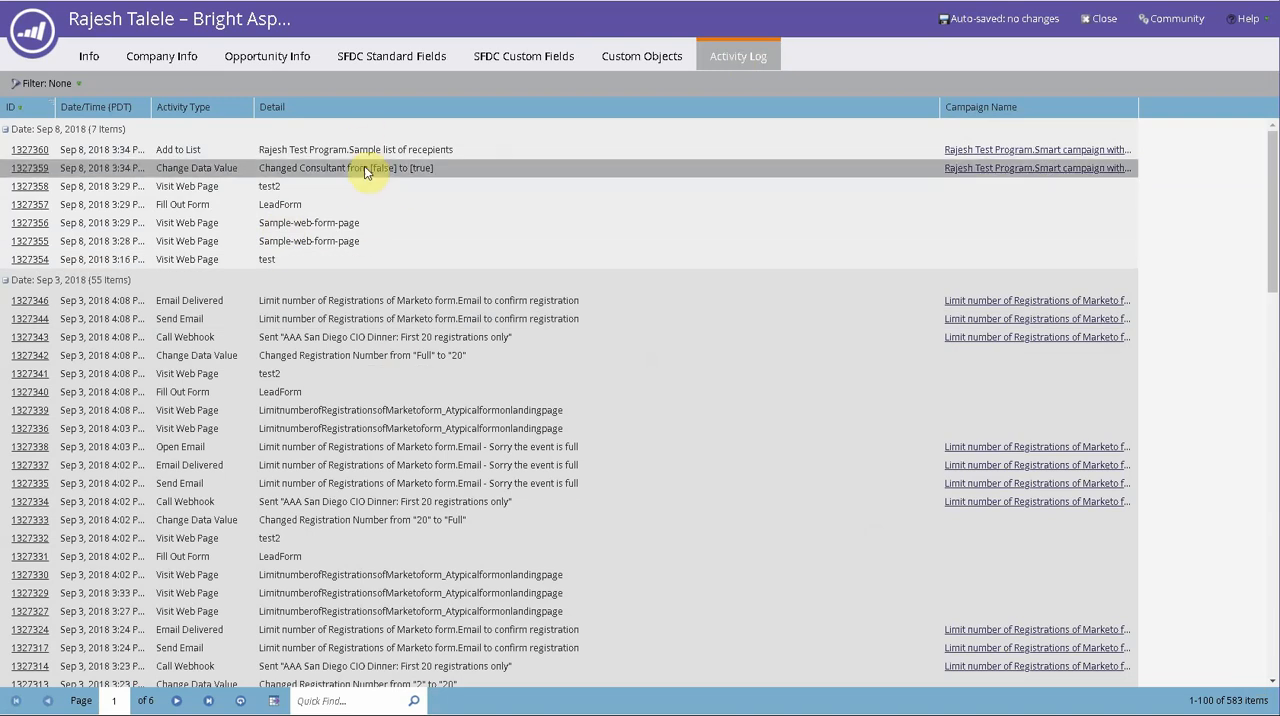
click(634, 53)
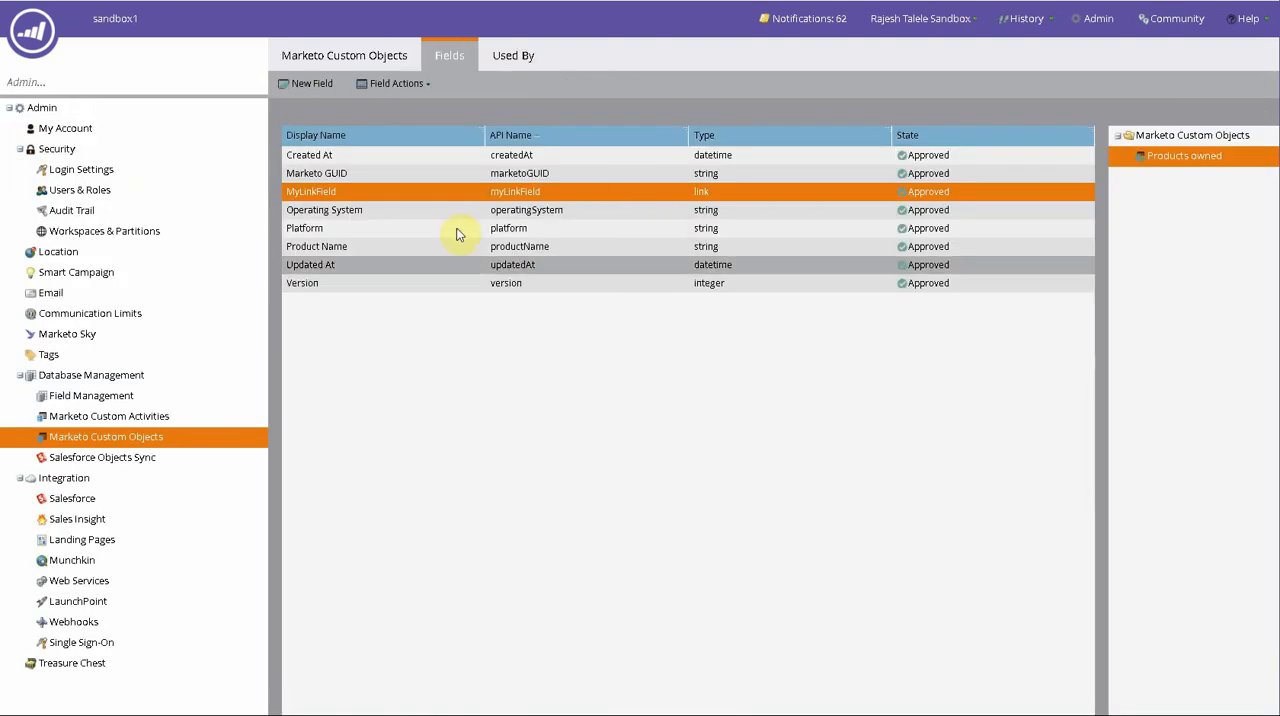
- Review the details and available actions of the Products owned custom object in the admin area
click(338, 58)
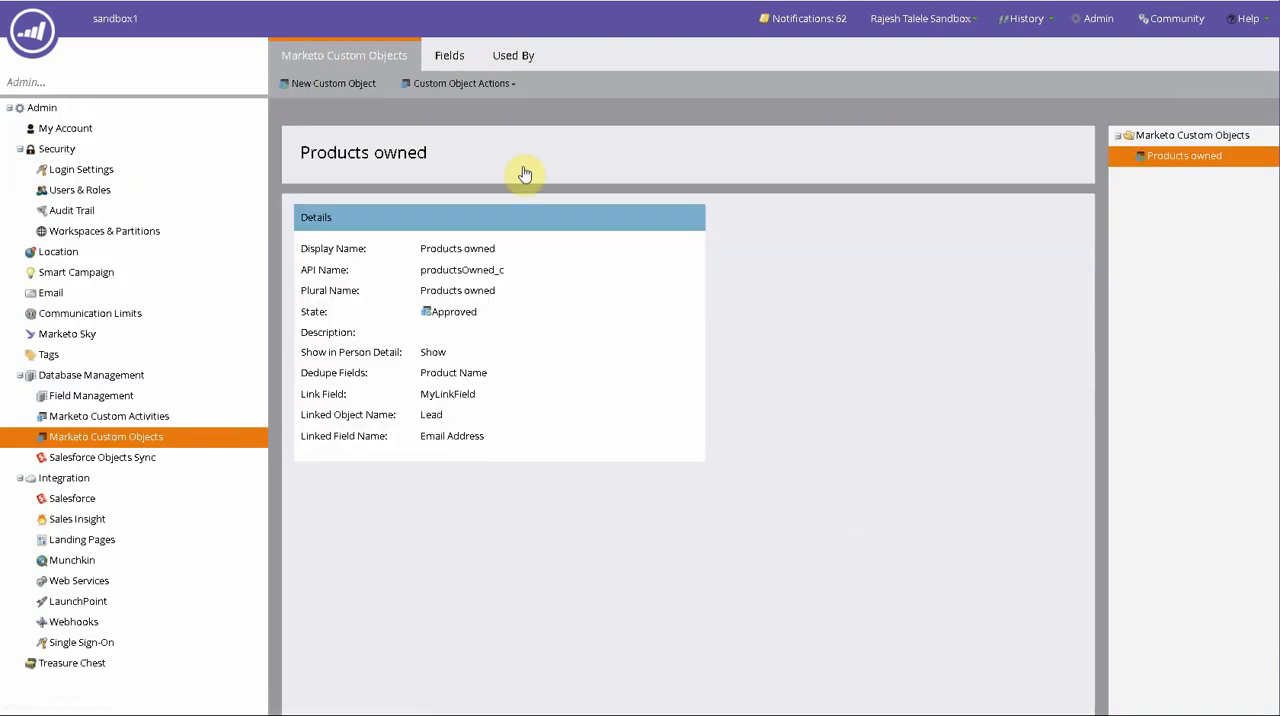
click(445, 84)
click(853, 483)
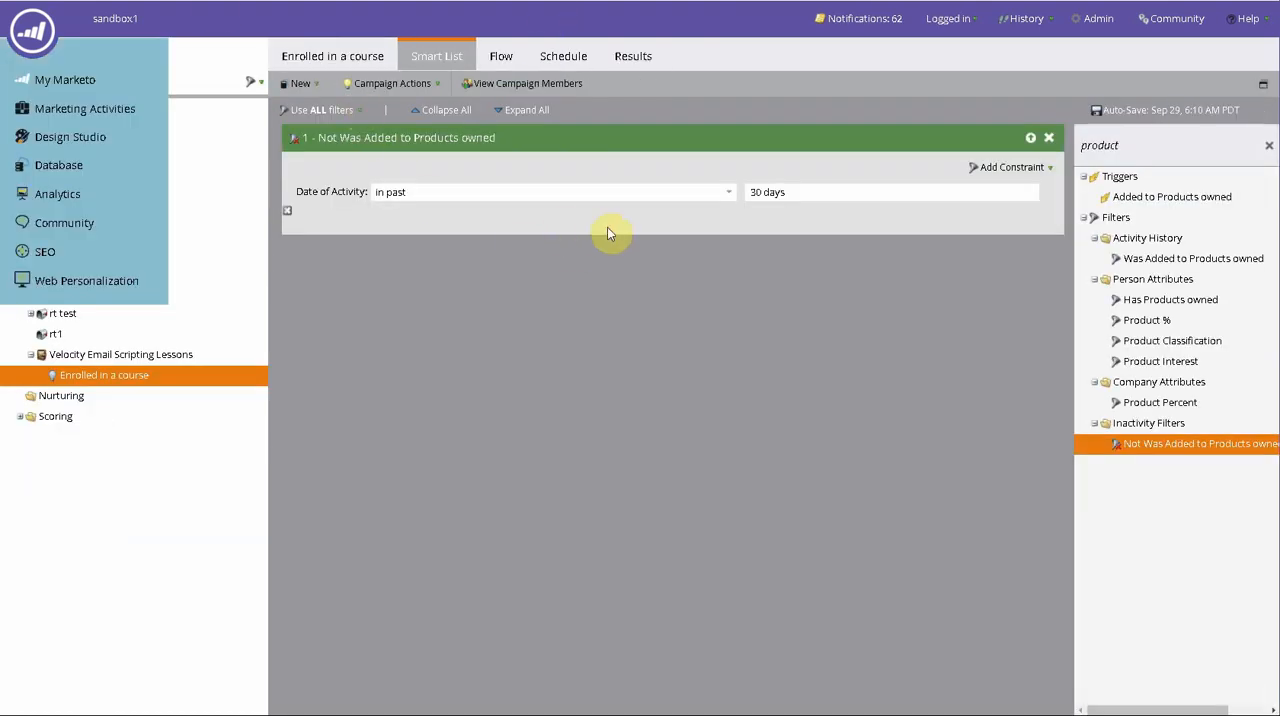
- Add an Email Script token to the Velocity Email Scripting Lessons program and open its script with the Products owned fields listed
click(215, 357)
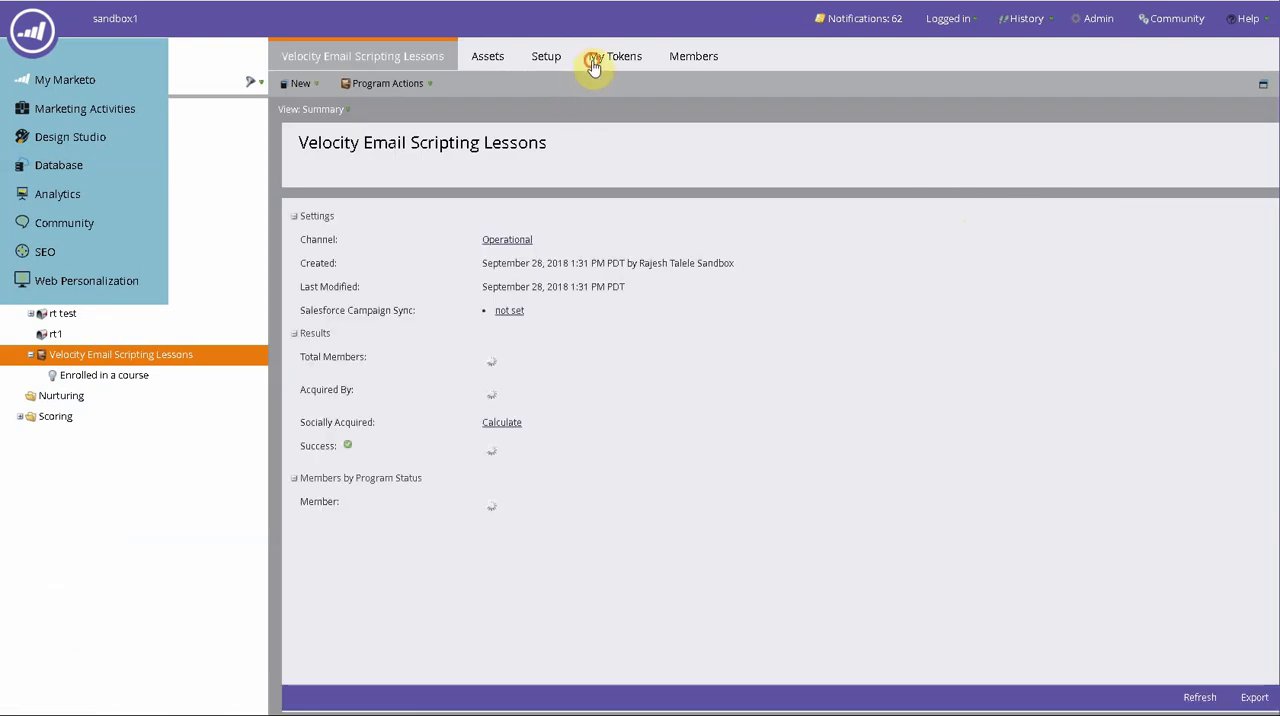
click(598, 58)
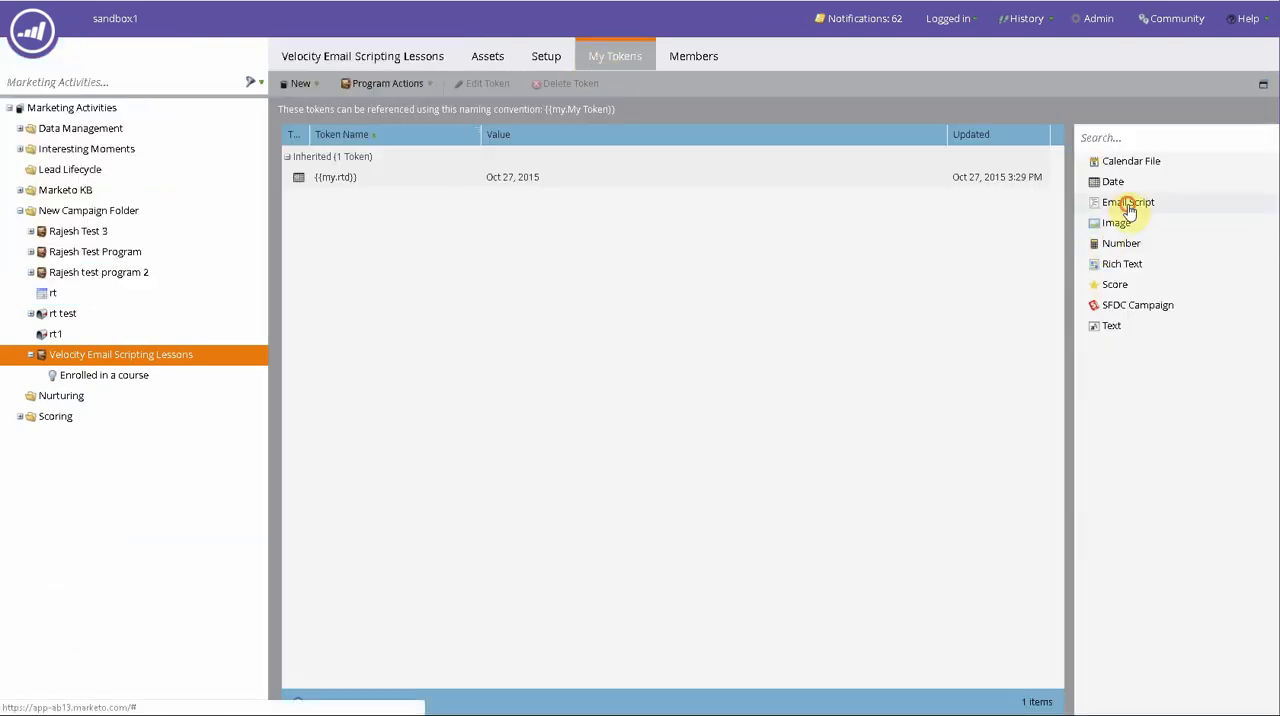
drag(1127, 204, 932, 240)
click(514, 180)
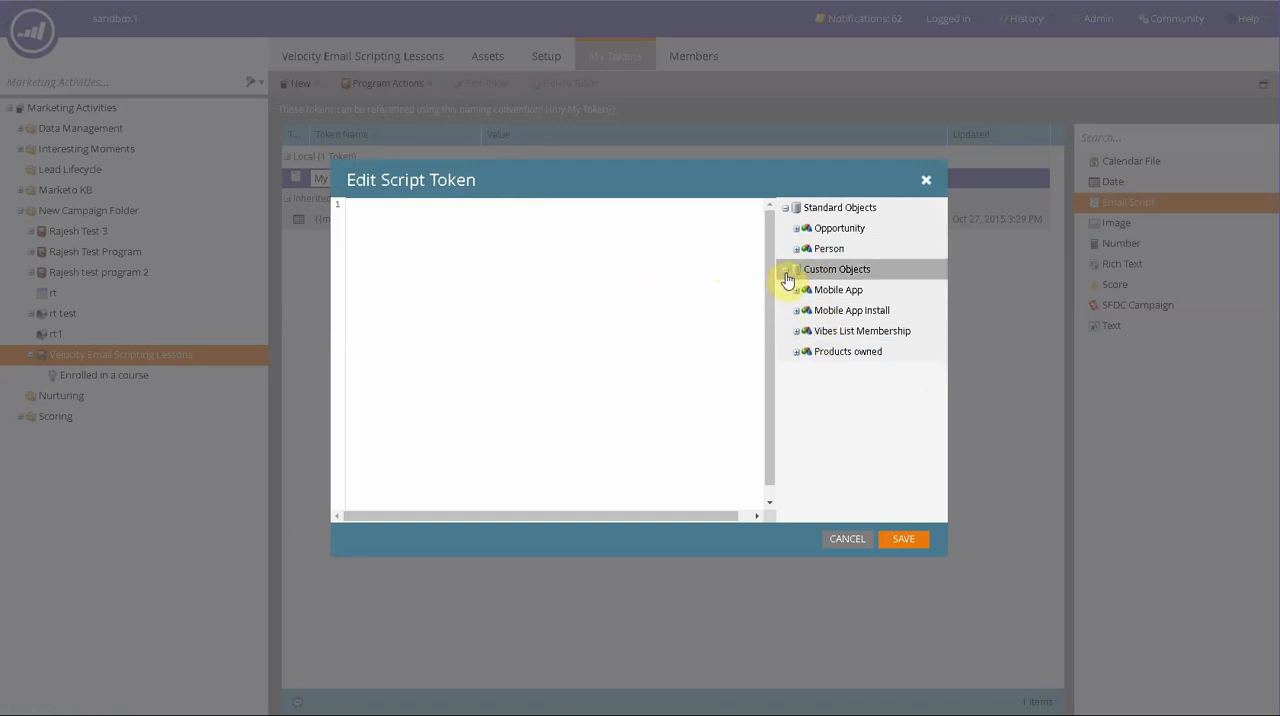
click(797, 352)
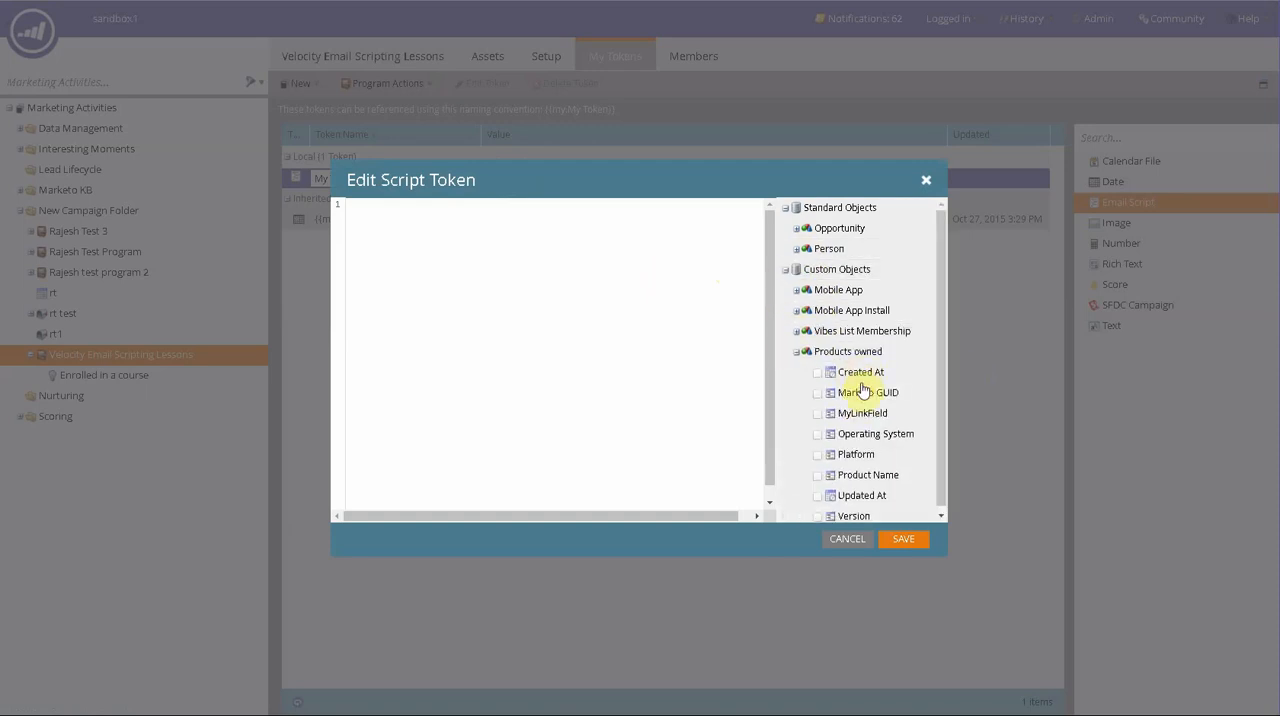
click(878, 436)
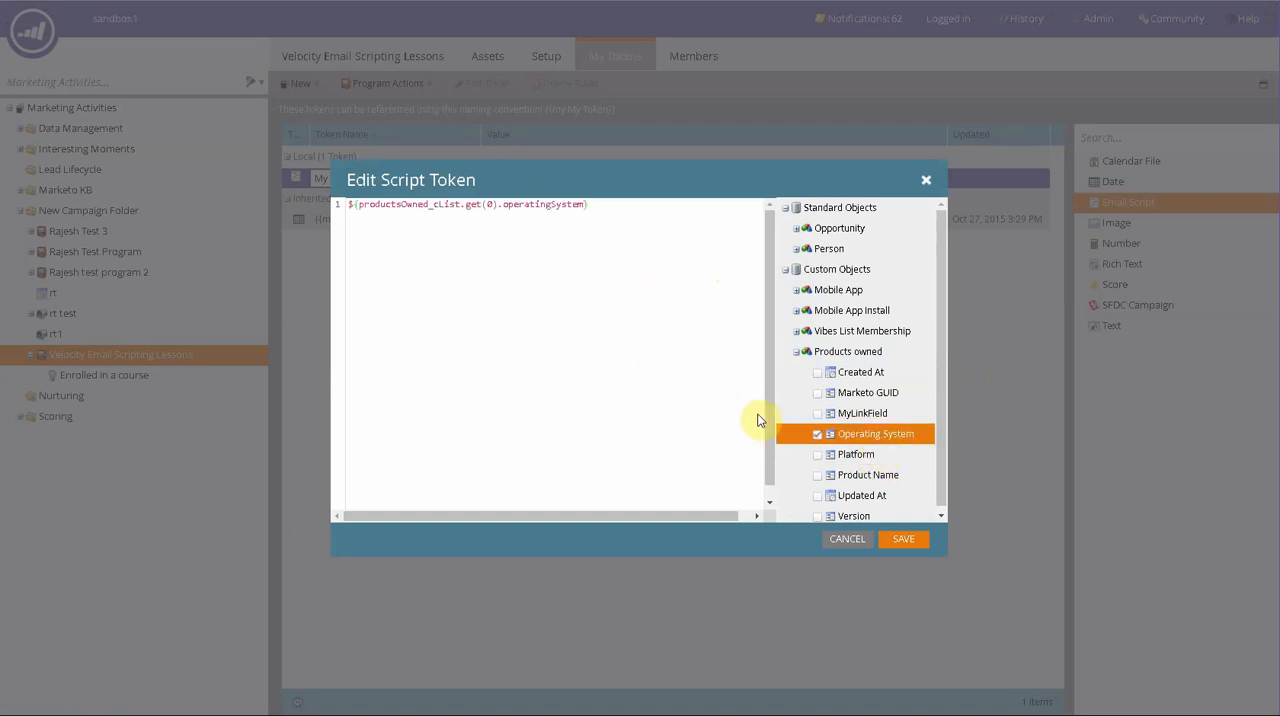
click(842, 462)
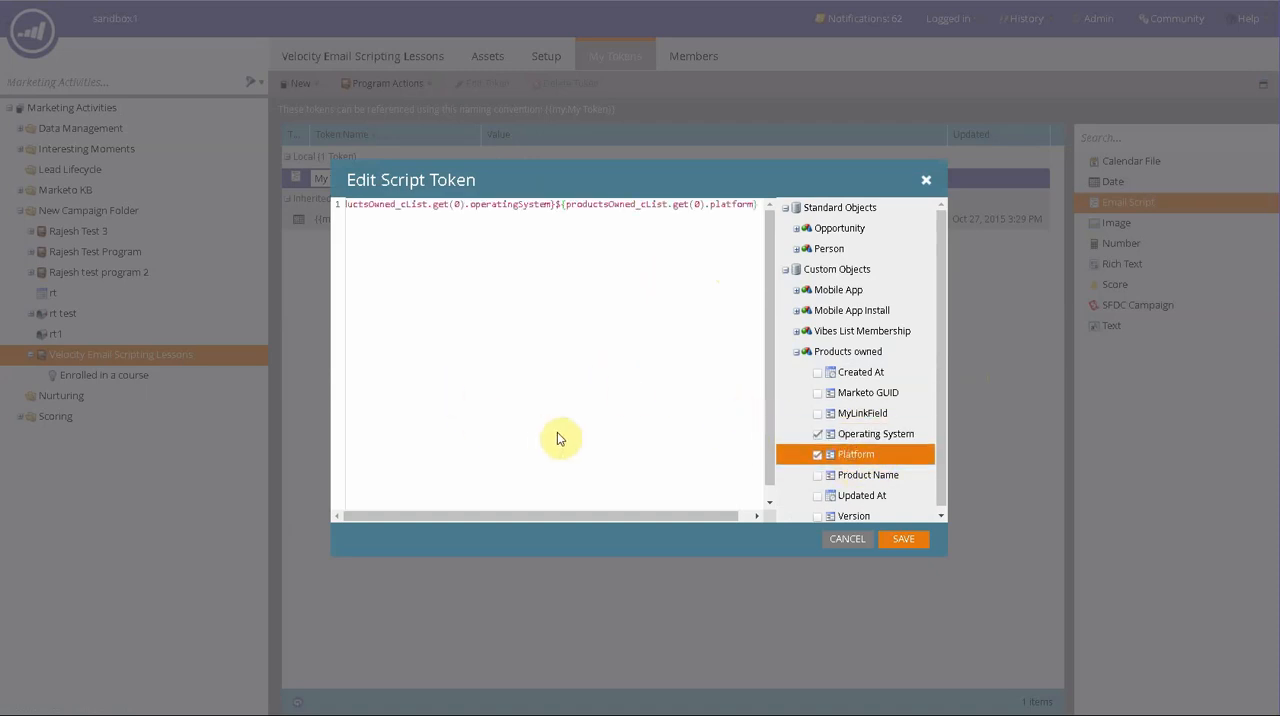
click(584, 302)
key(ctrl+a)
key(BackSpace)
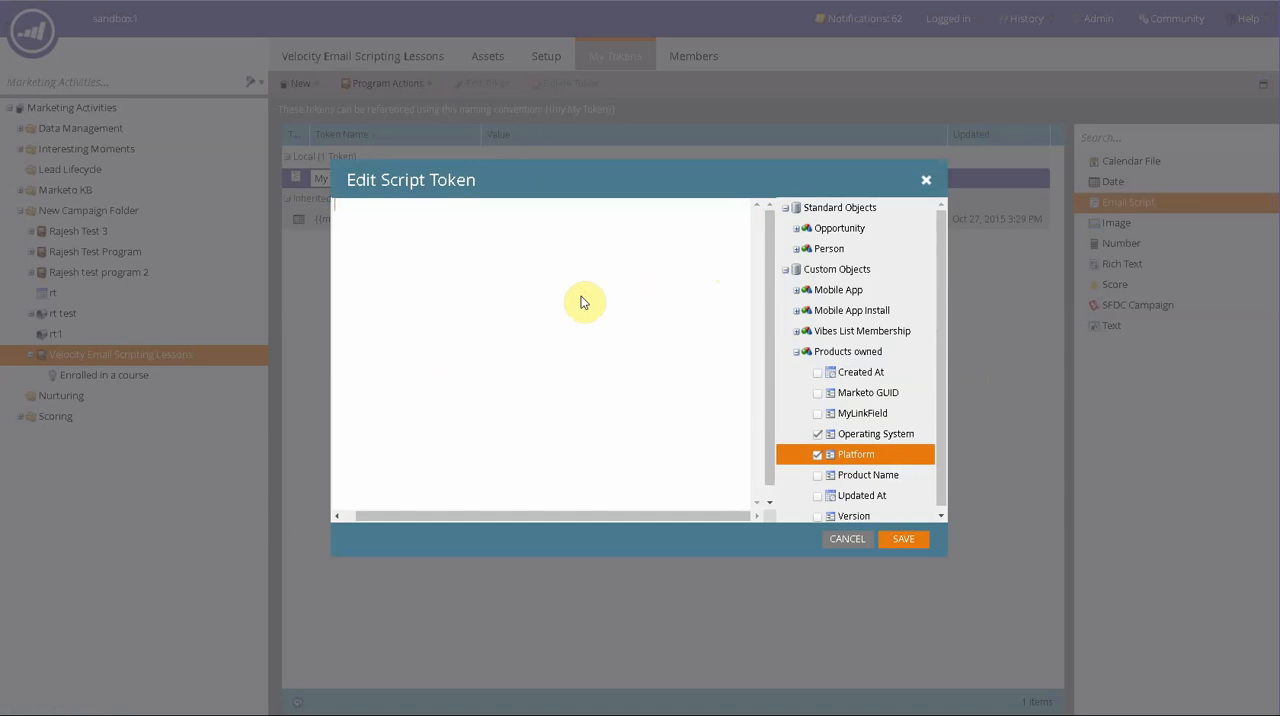
- Insert the Products owned fields Operating System, Platform and Product Name on separate lines of the script, and close the script editor
click(835, 436)
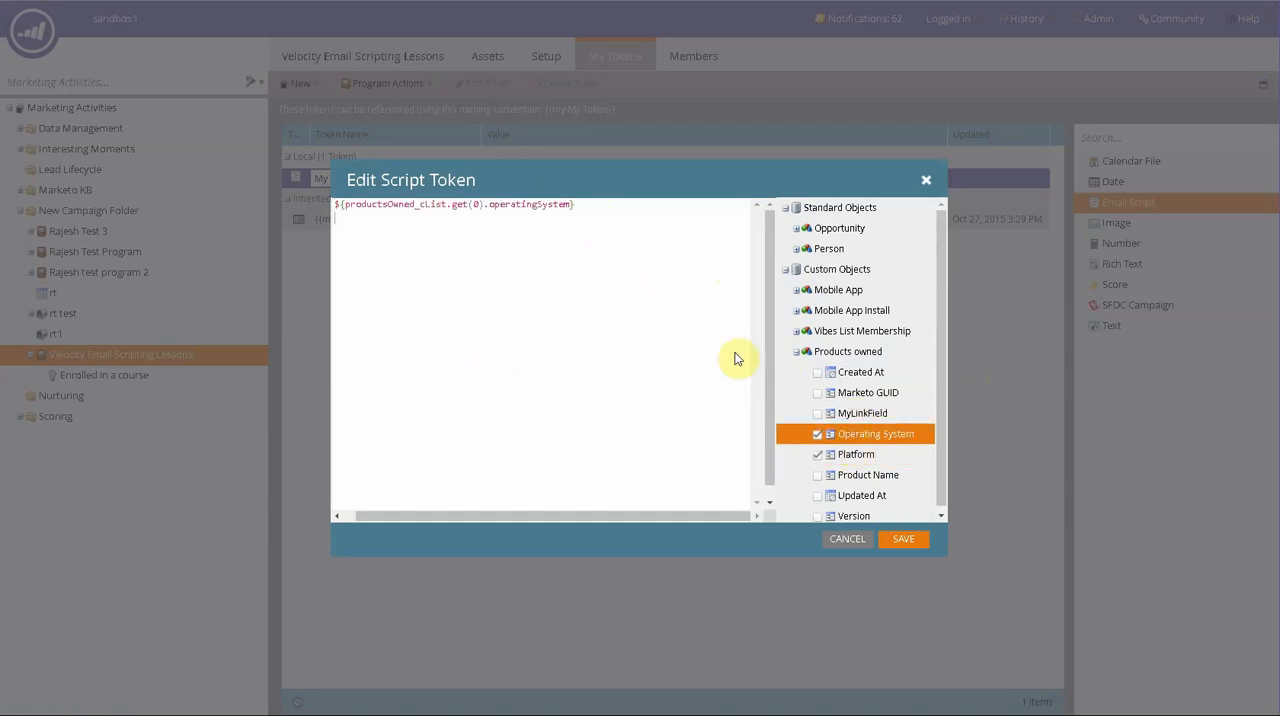
click(848, 456)
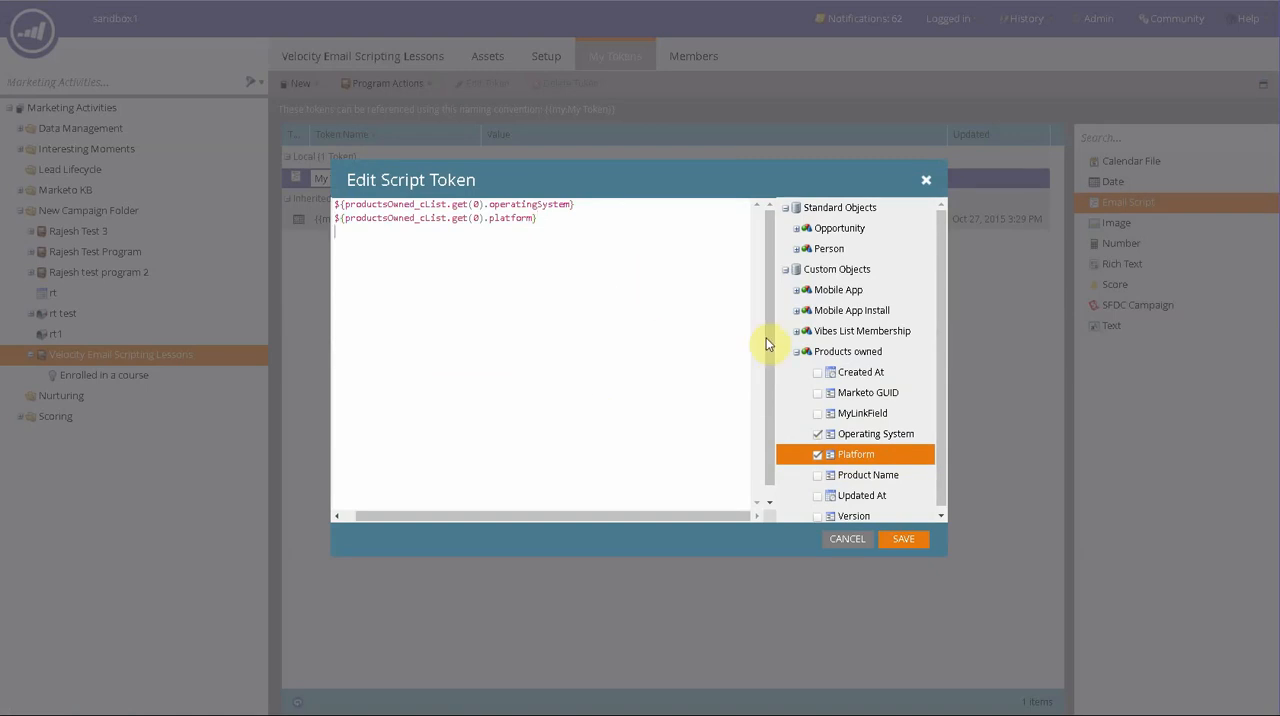
scroll(903, 488, down, 1)
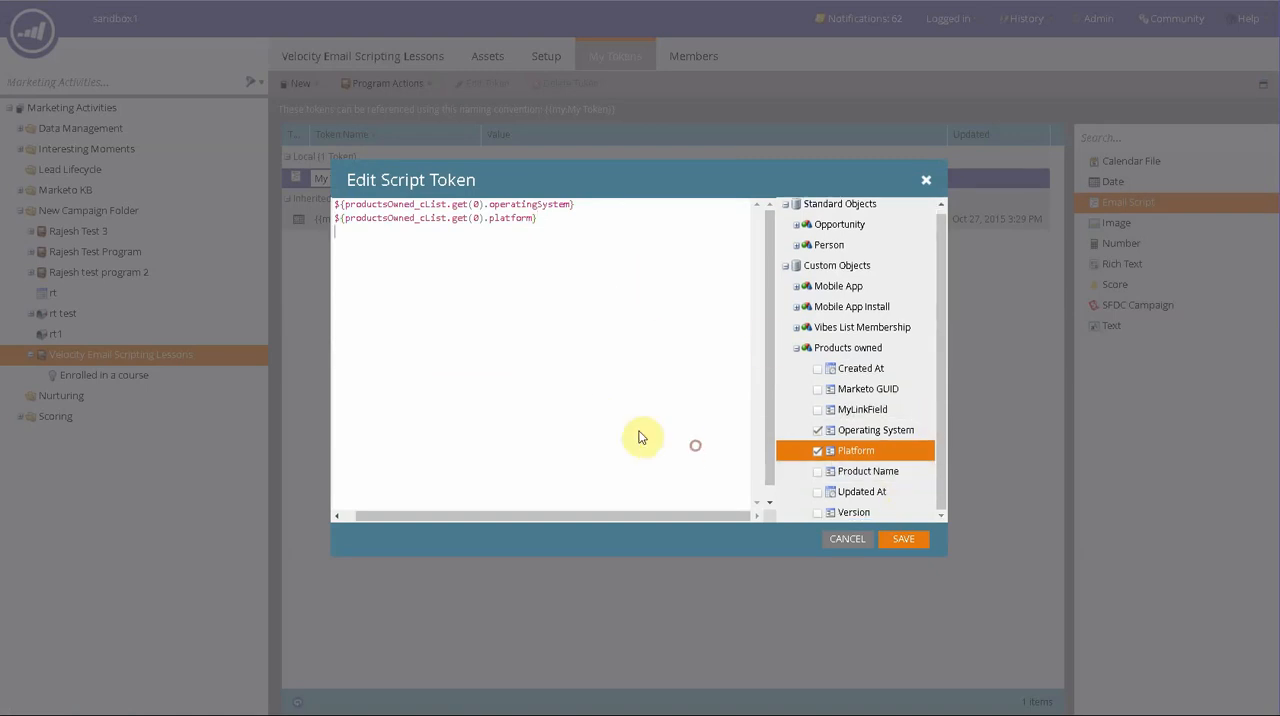
drag(828, 472, 570, 408)
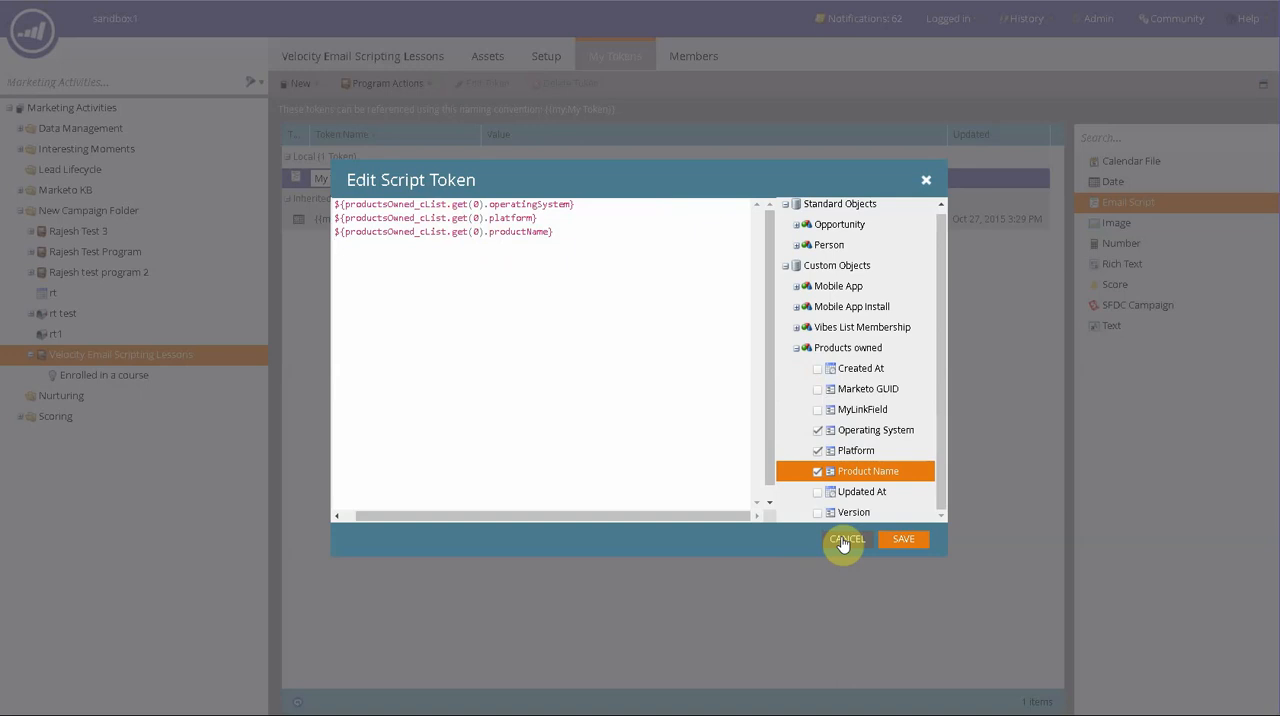
click(884, 541)
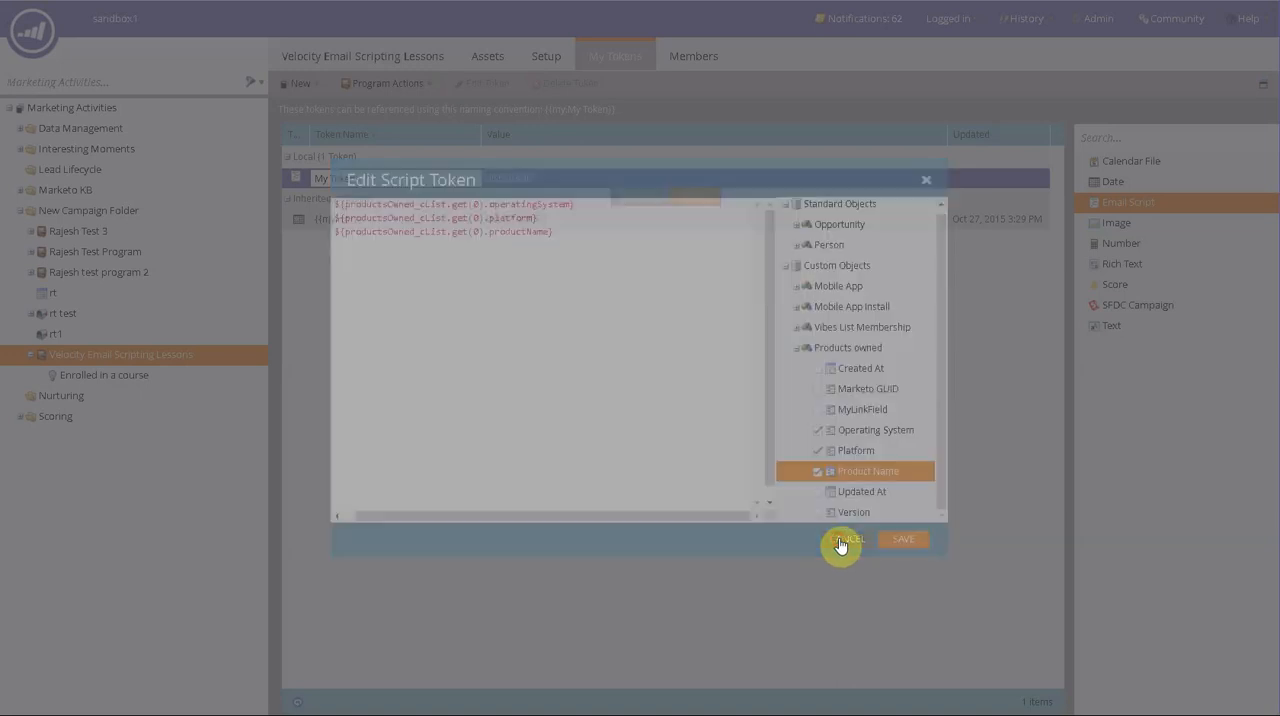